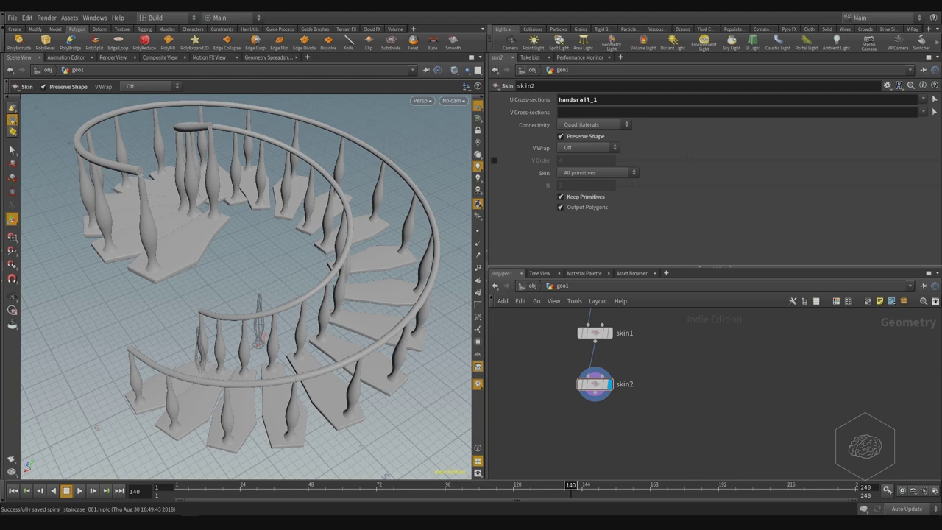
Add a Box node in the free space beside the skin1 and skin2 nodes
key(Tab)
click(668, 364)
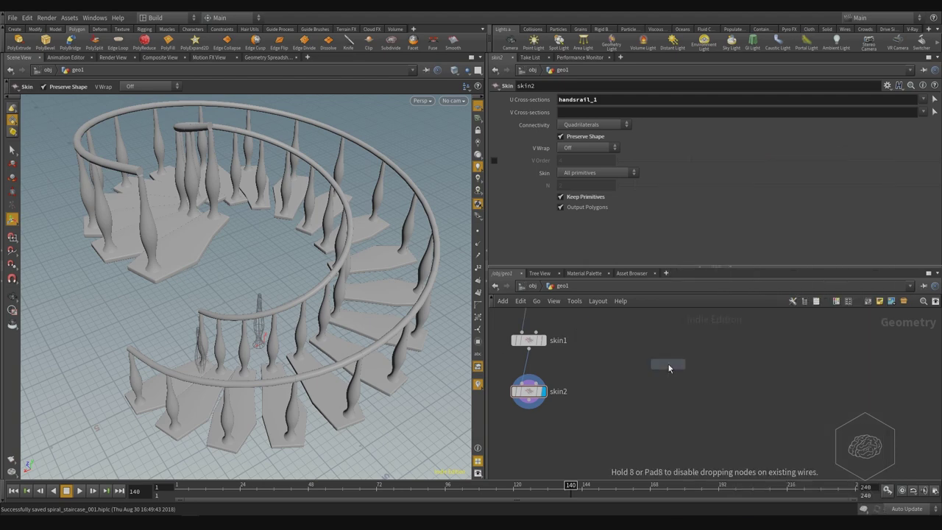
click(668, 365)
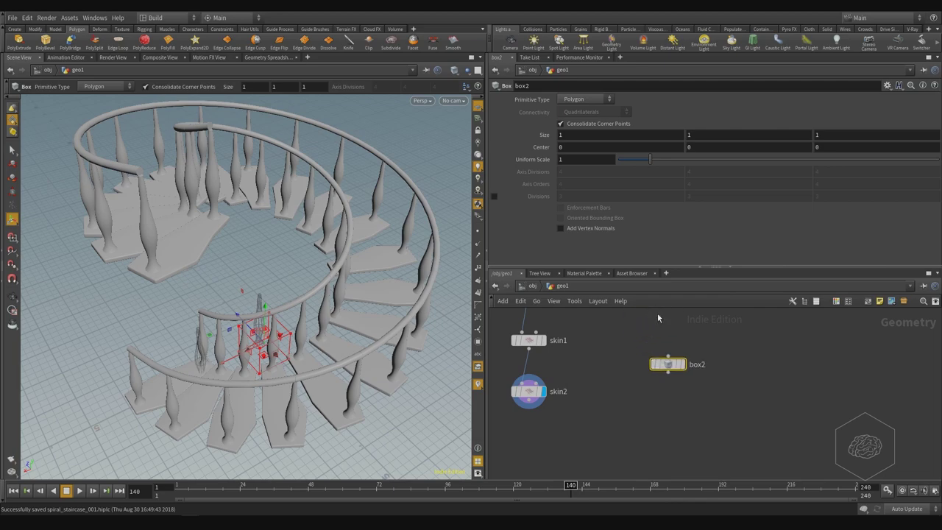
drag(664, 368, 657, 346)
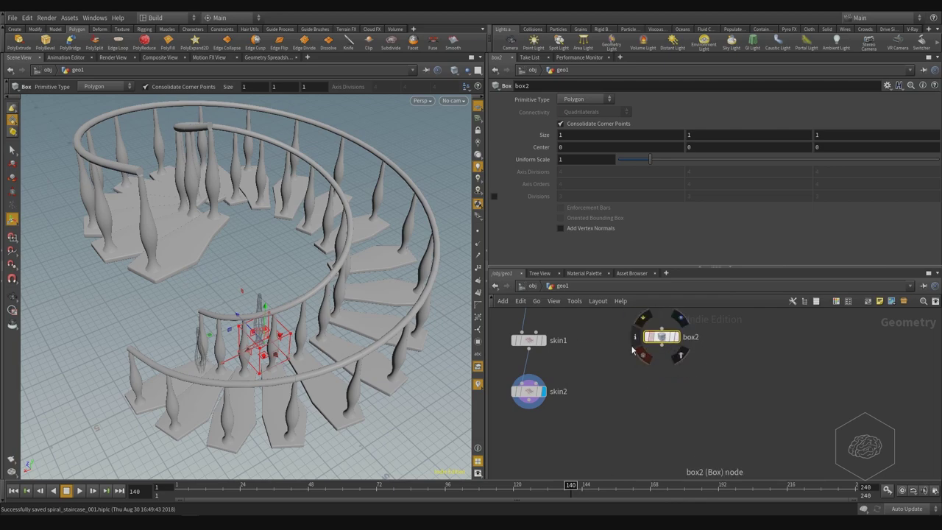
Examine the stair treads and baluster bases up close
key(Escape)
drag(231, 282, 299, 246)
right_drag(299, 246, 334, 367)
drag(333, 367, 388, 287)
middle_drag(388, 288, 288, 188)
Display the new box instead of the staircase and frame it in the viewport
middle_drag(524, 419, 538, 440)
scroll(538, 440, up, 4)
middle_drag(800, 389, 615, 477)
click(664, 371)
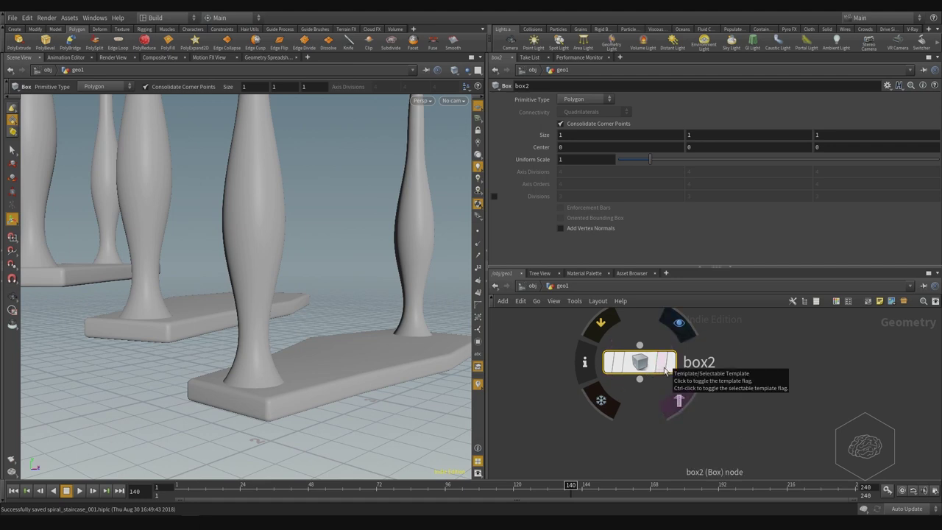
click(666, 369)
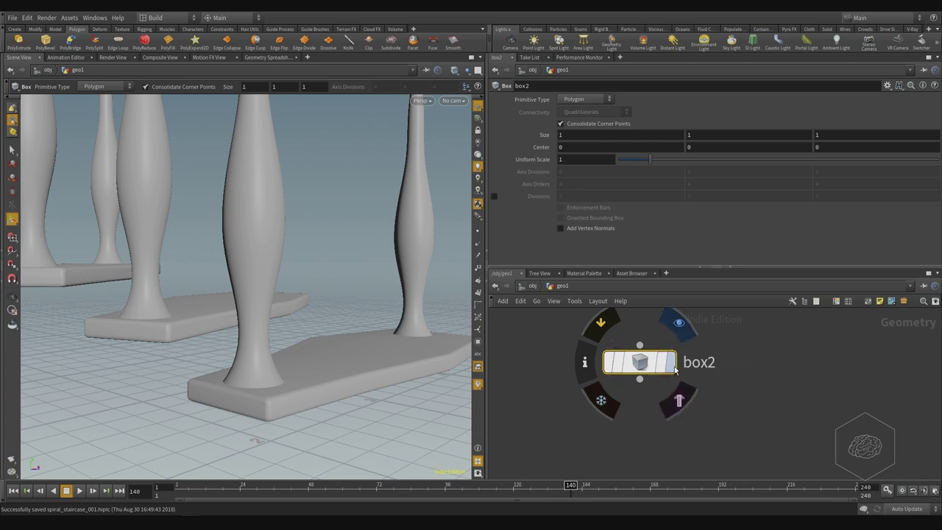
click(678, 322)
key(h)
key(Return)
alt+drag(355, 264, 330, 260)
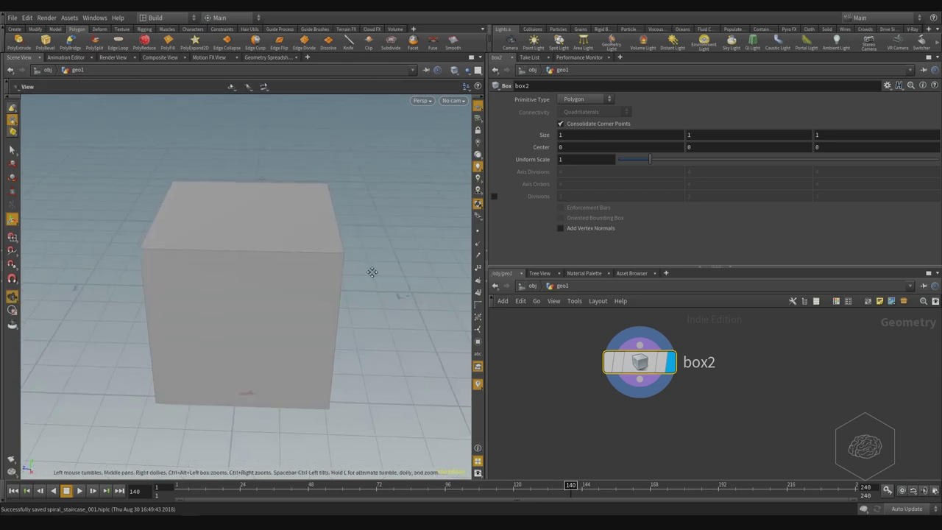
alt+right_drag(372, 270, 347, 290)
alt+drag(346, 290, 331, 342)
key(Return)
key(Escape)
drag(288, 395, 297, 380)
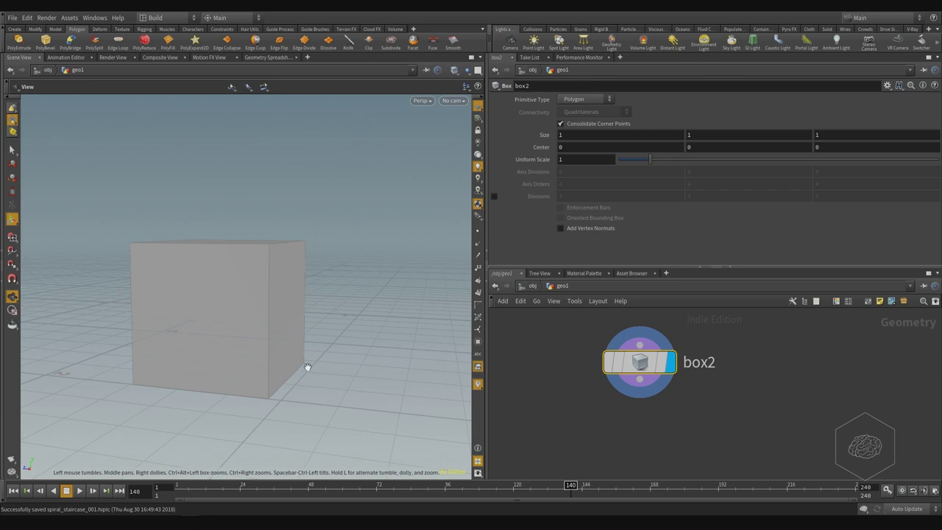
key(Return)
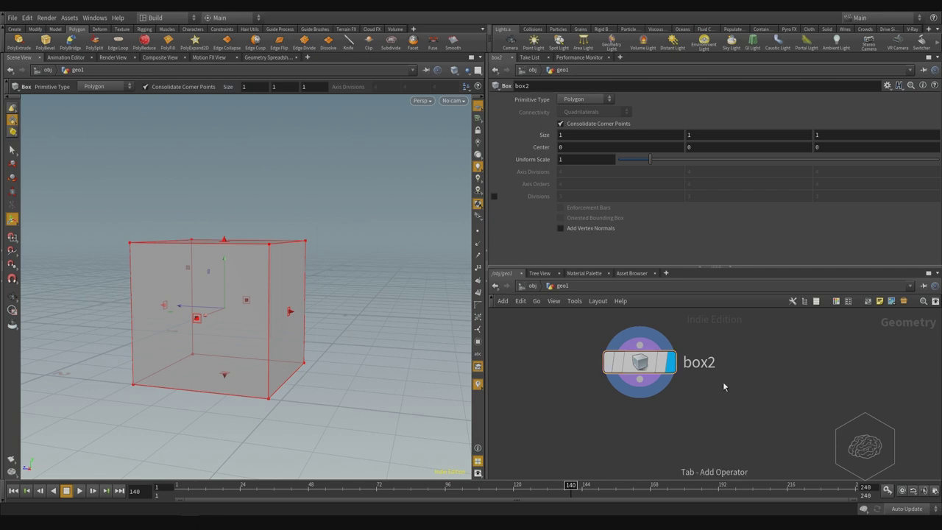
Add a Transform node below box2, connect the box to it and display its result
key(Tab)
text(tran)
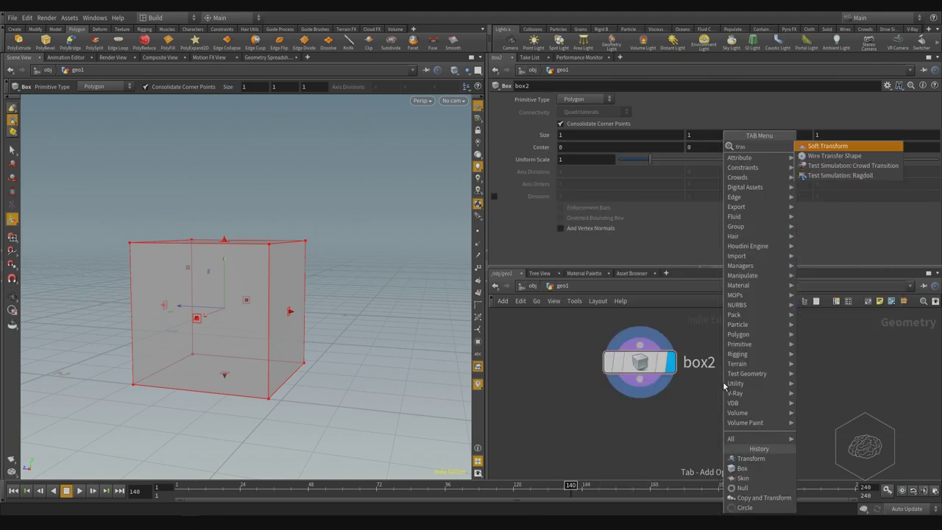
key(Return)
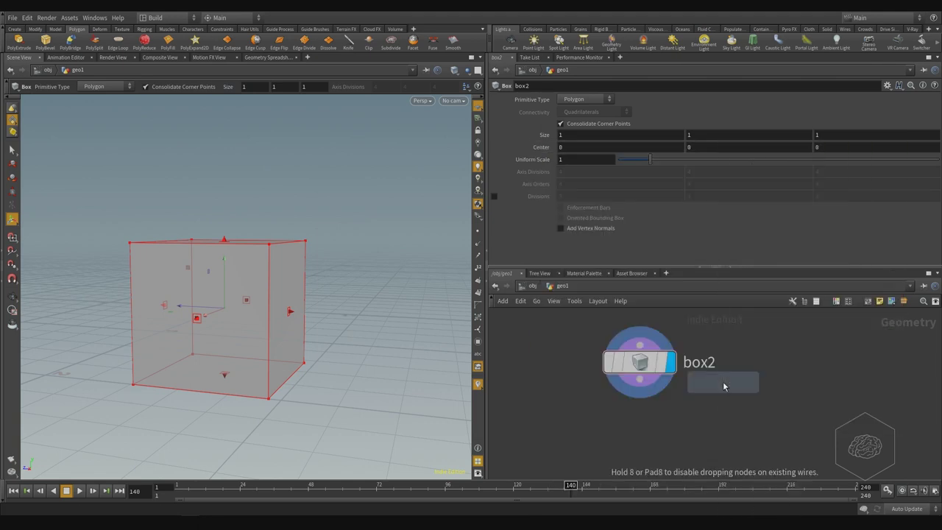
click(661, 433)
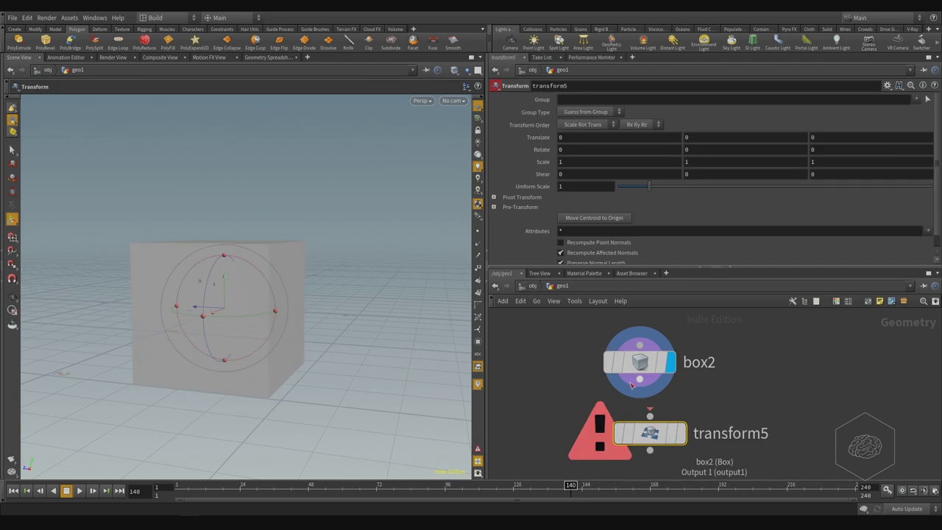
drag(661, 433, 651, 435)
click(673, 440)
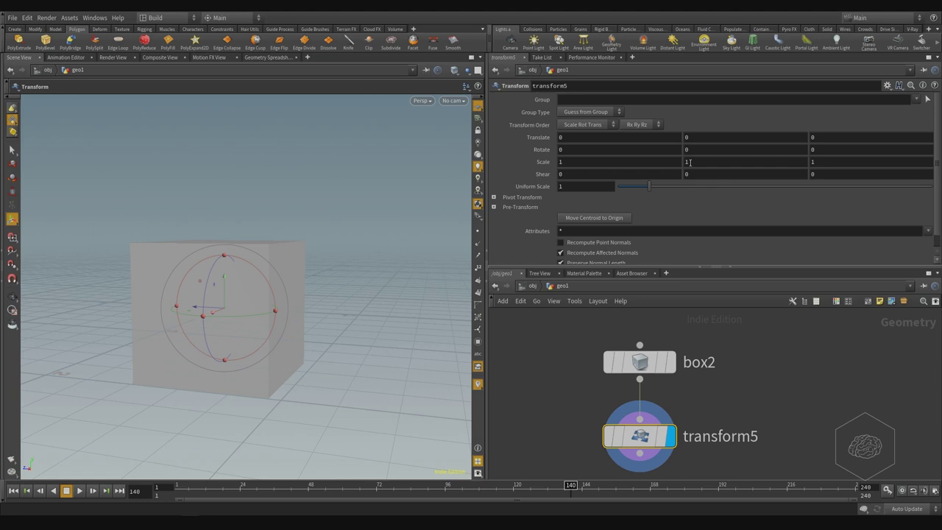
Link the transform's Translate Y to its Scale Y with a relative channel reference
click(689, 162)
drag(697, 137, 696, 137)
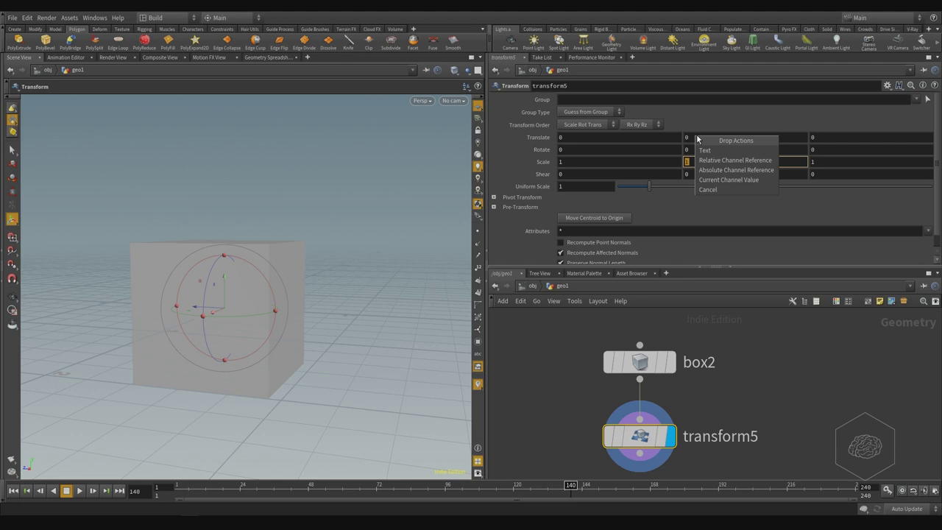
click(733, 160)
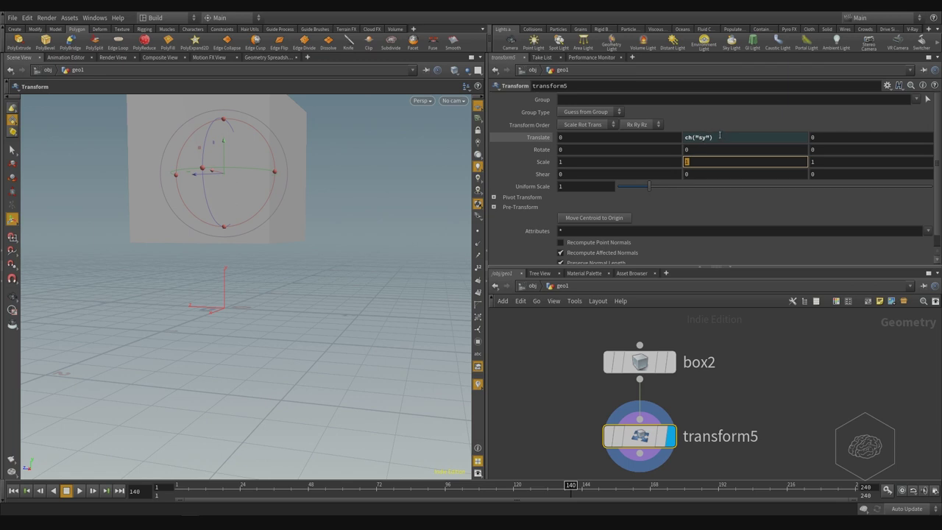
click(777, 374)
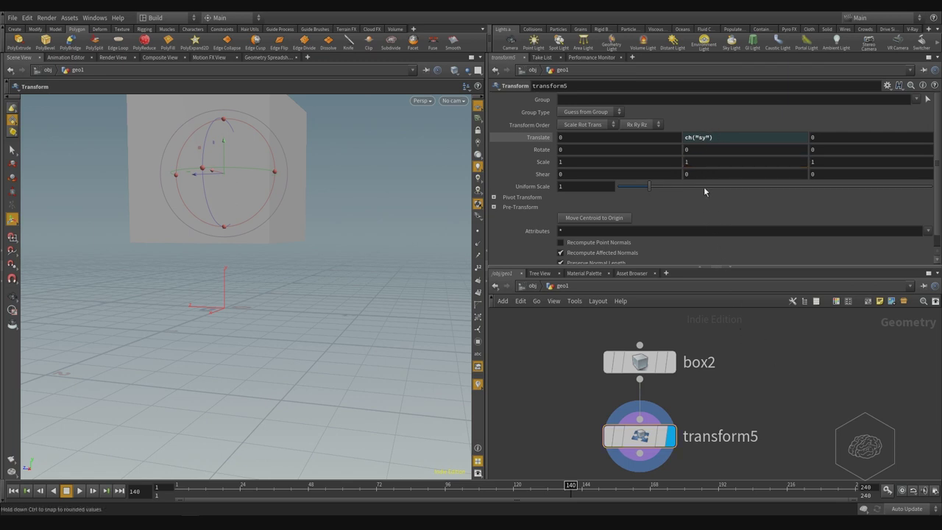
Extend the Translate Y expression to ch("sy")/2 so it uses half of the Y scale
click(732, 135)
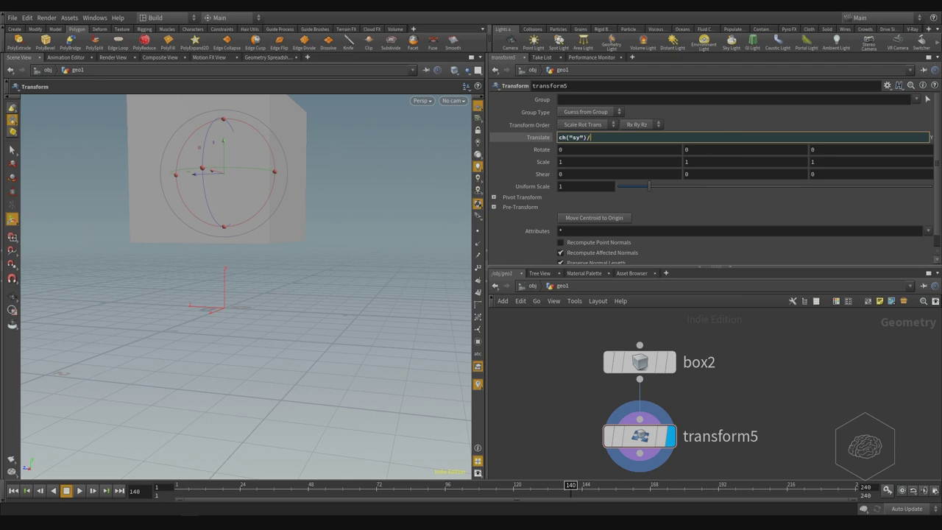
key(Return)
alt+drag(228, 286, 297, 284)
alt+drag(180, 324, 252, 321)
drag(149, 329, 319, 361)
Stretch the box upward by setting the transform's Scale Y to 5.5
middle_drag(713, 160, 885, 167)
key(ctrl+z)
alt+middle_drag(335, 162, 293, 250)
alt+right_drag(292, 250, 290, 280)
alt+drag(368, 328, 308, 300)
alt+middle_drag(307, 300, 293, 356)
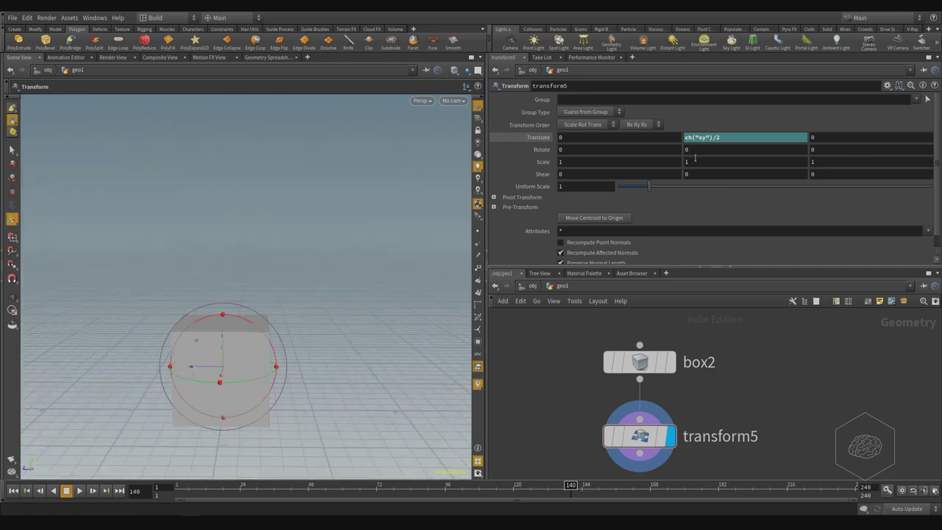
middle_drag(694, 159, 794, 161)
key(Escape)
drag(228, 194, 235, 218)
middle_drag(234, 218, 250, 382)
right_drag(251, 383, 216, 272)
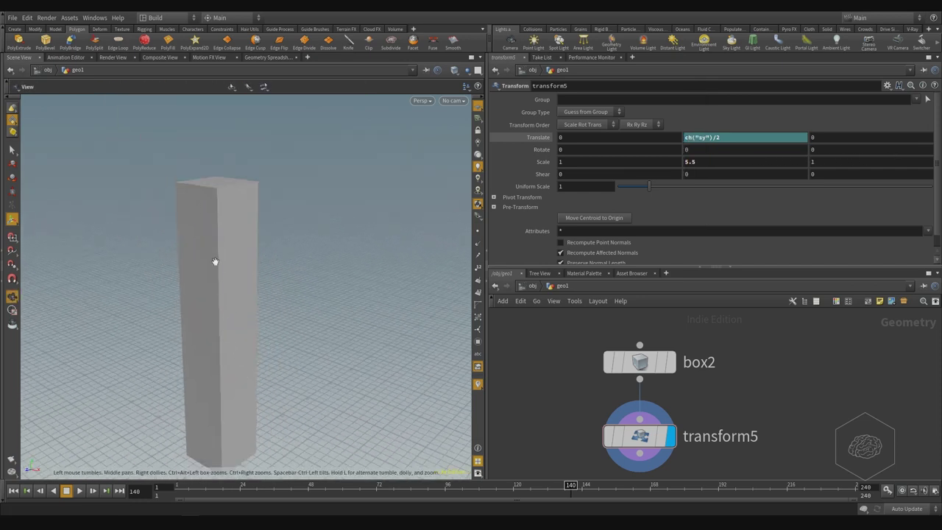
drag(216, 272, 225, 290)
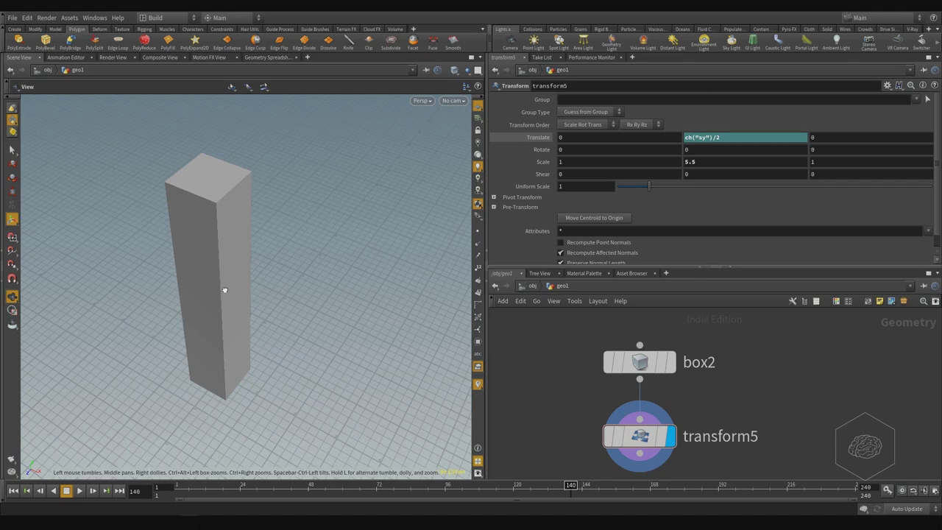
Move the box2 node up to make room above transform5, and display the unscaled box
middle_drag(707, 400, 719, 437)
drag(656, 393, 656, 335)
key(Escape)
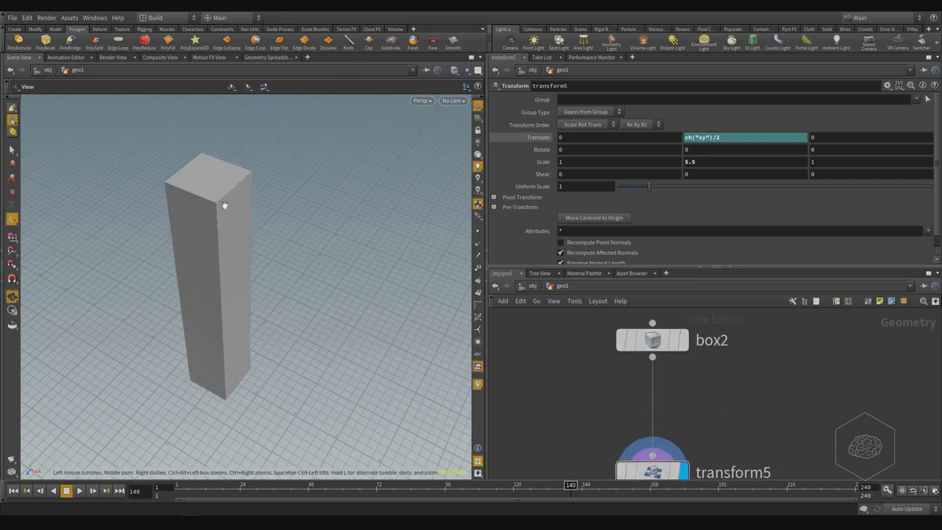
drag(225, 199, 215, 272)
key(t)
alt+drag(272, 257, 209, 220)
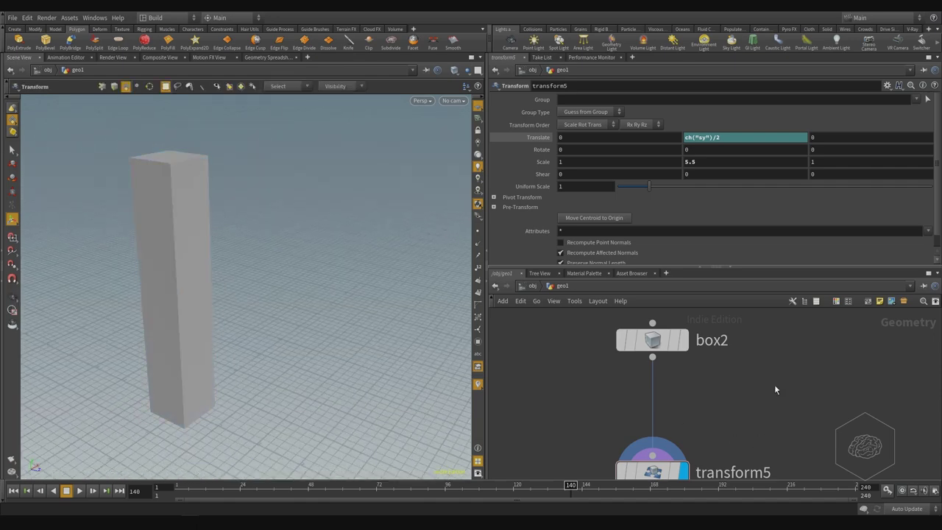
click(683, 339)
click(658, 342)
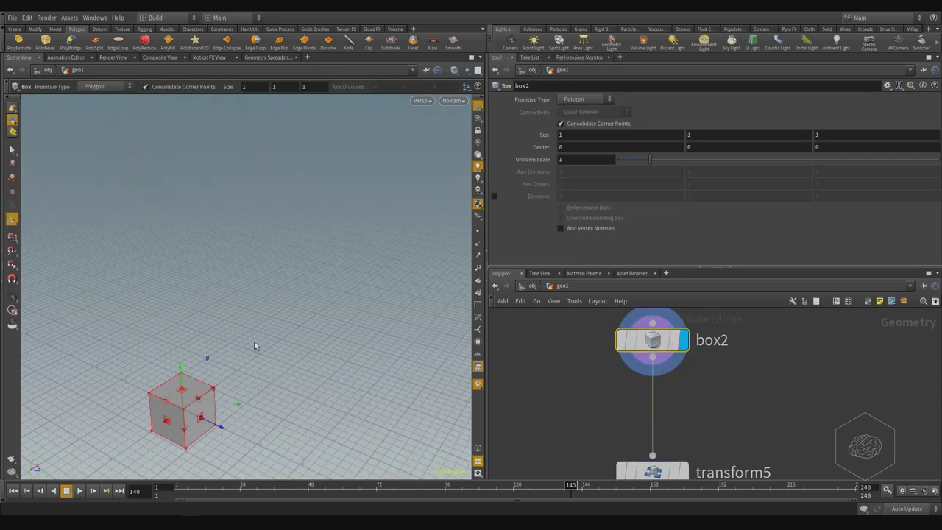
Set the selection to edges and select all edges of the box
click(12, 149)
alt+drag(242, 331, 269, 306)
scroll(96, 389, up, 8)
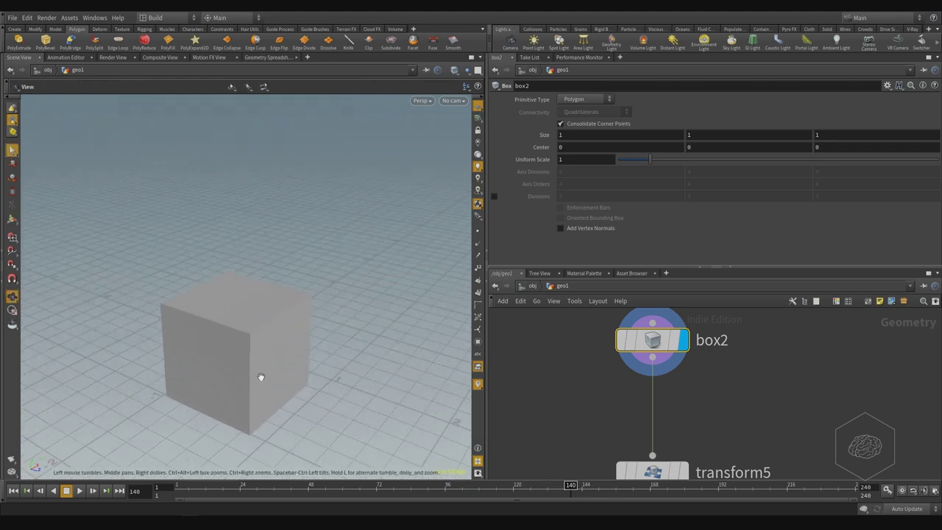
drag(270, 411, 315, 279)
key(s)
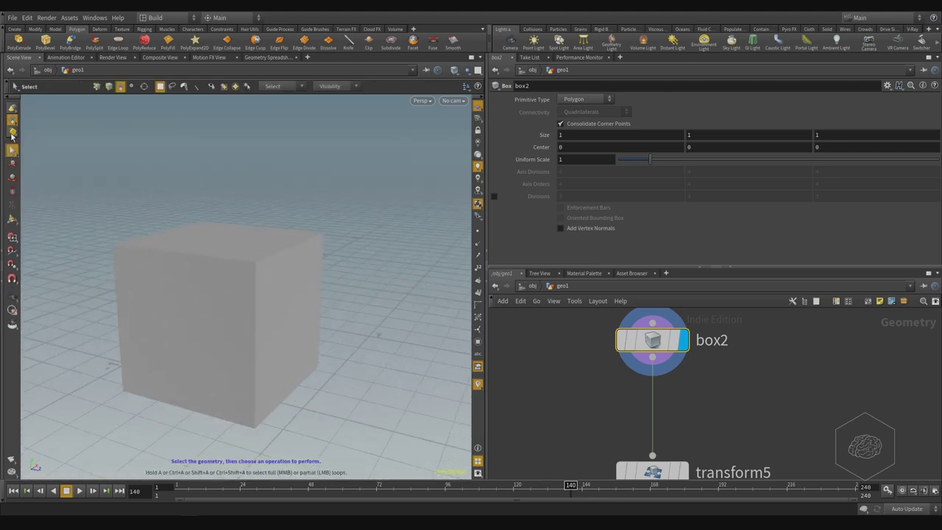
right_click(15, 123)
click(76, 135)
drag(385, 152, 22, 471)
Apply a PolyBevel to the selected edges with a fixed offset distance of 0.036
key(Tab)
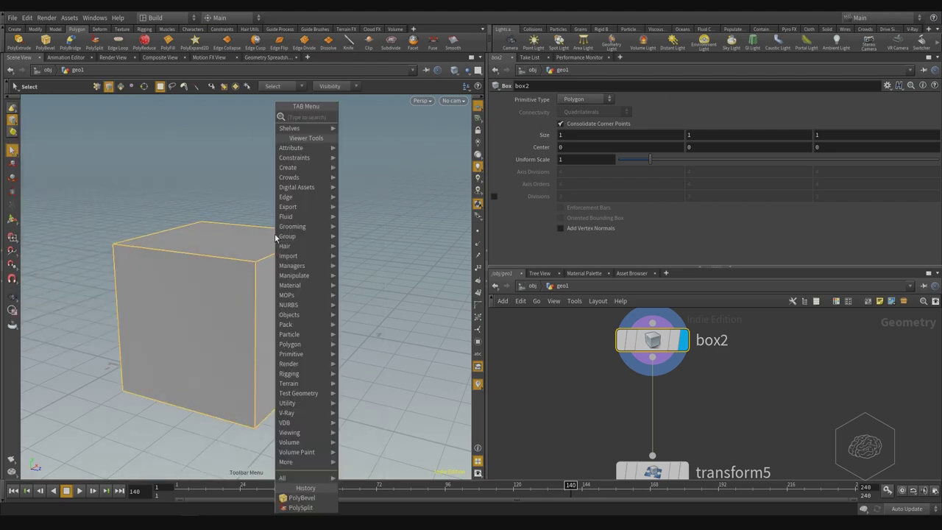
text(polybev)
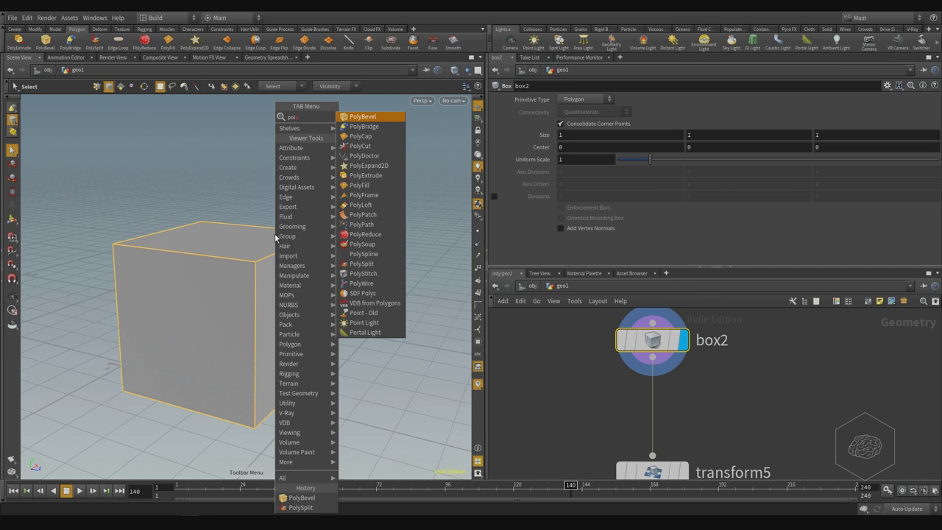
text(el)
key(Return)
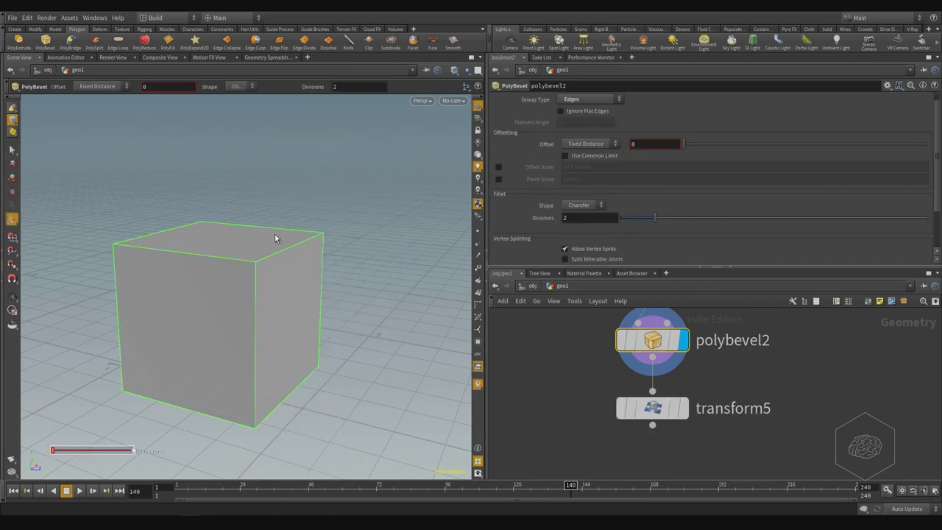
drag(683, 143, 692, 142)
Set the bevel's fillet shape to Round with 3 divisions
click(588, 205)
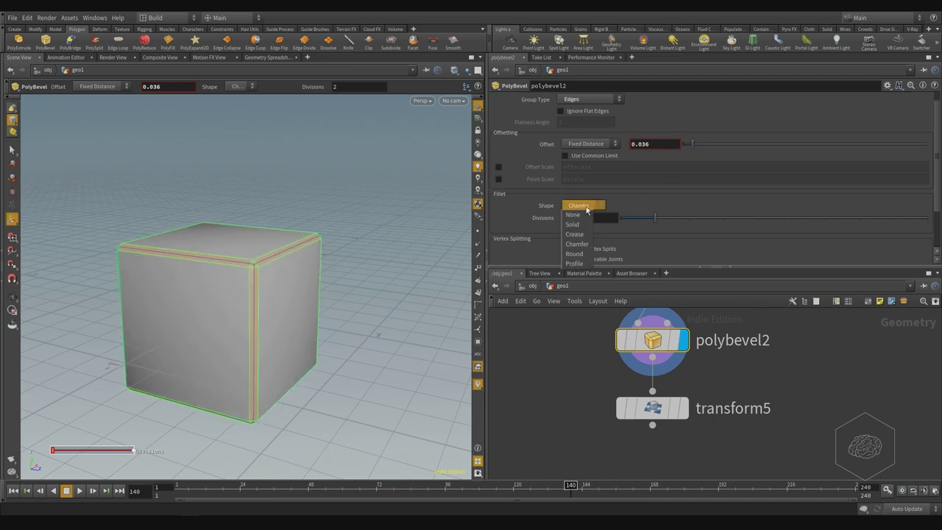
click(586, 255)
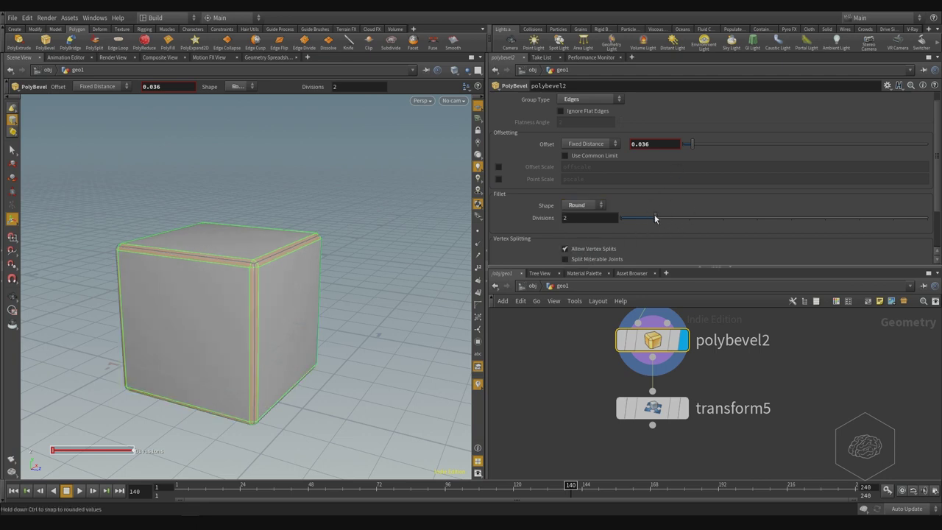
drag(655, 216, 672, 215)
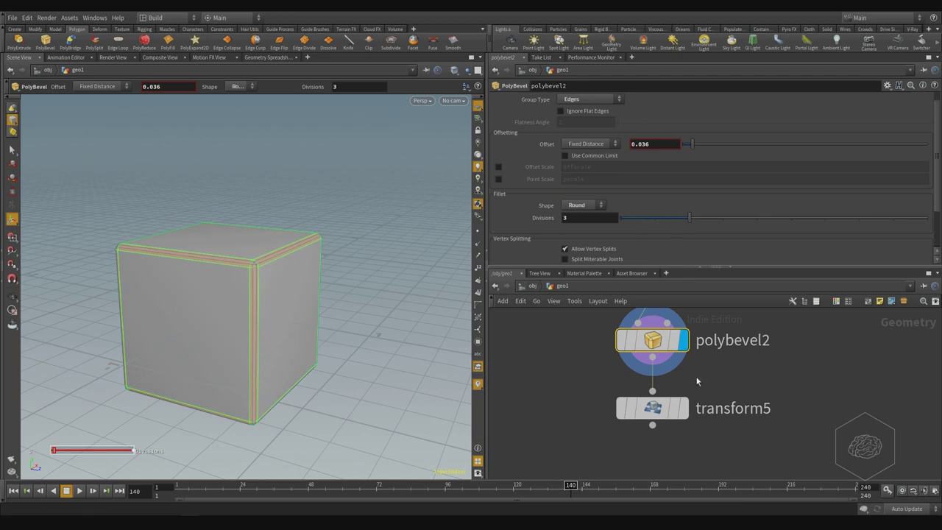
Display the transform5 result and inspect the upper bevelled corner of the stretched box
drag(695, 374, 610, 437)
click(683, 409)
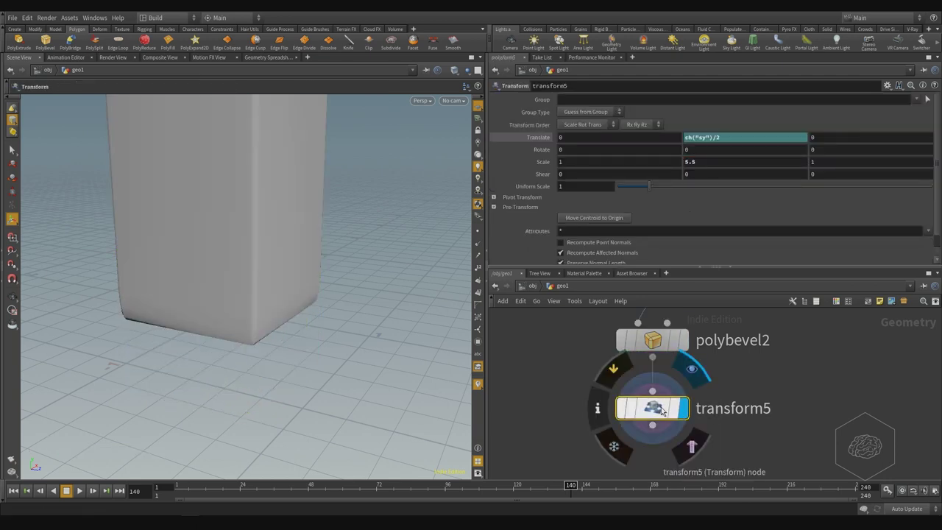
alt+middle_drag(324, 208, 269, 349)
alt+right_drag(269, 348, 274, 261)
alt+middle_drag(275, 260, 287, 471)
scroll(273, 305, up, 3)
drag(271, 307, 363, 366)
key(Return)
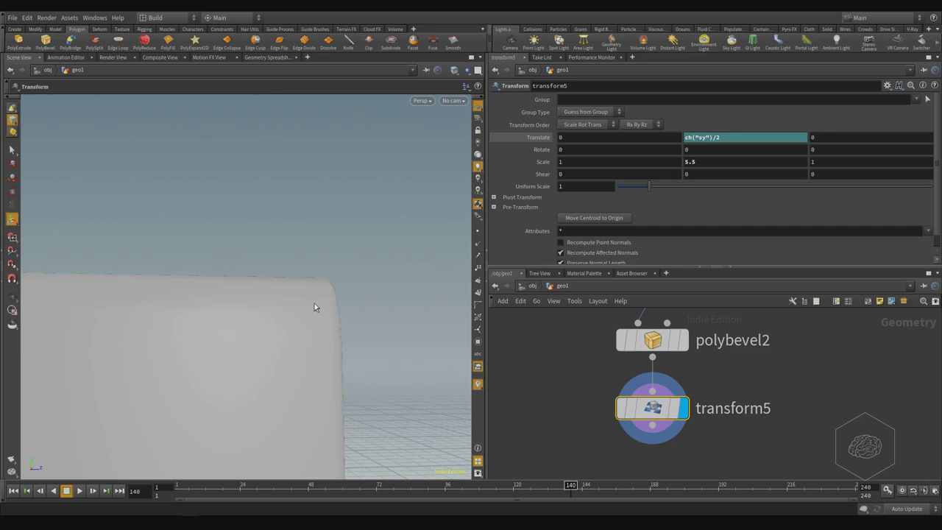
alt+middle_drag(350, 364, 356, 346)
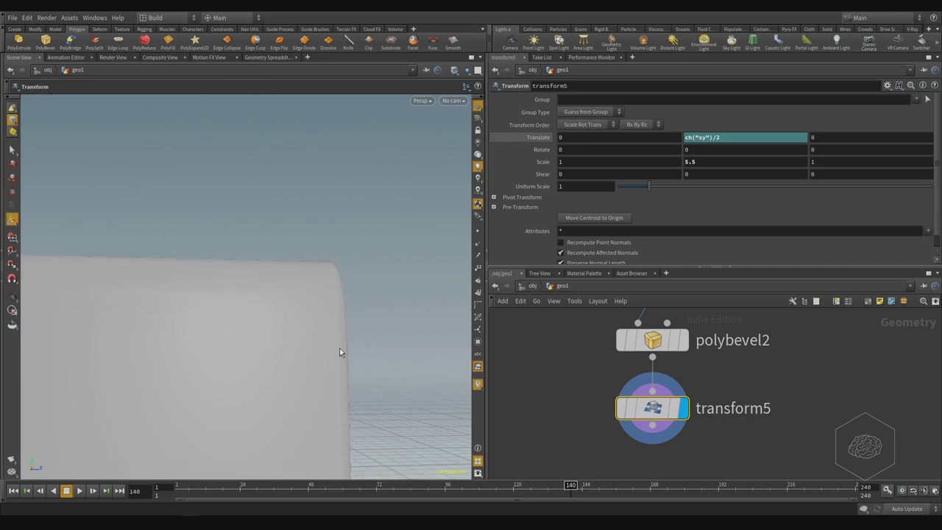
Check the stretched bevel's edge spacing in wireframe and return to shaded display
key(w)
key(w)
key(w)
key(w)
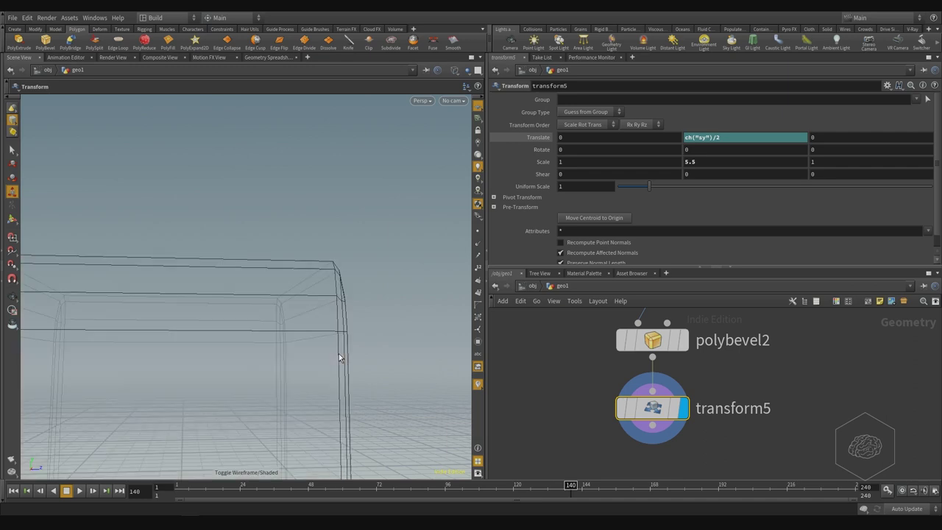
click(671, 411)
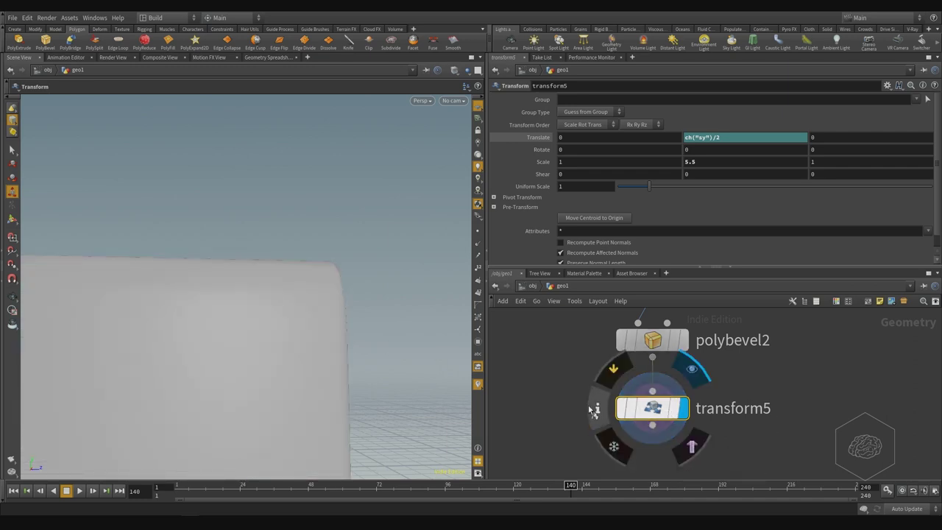
Delete the polybevel2 node from between box2 and transform5
key(w)
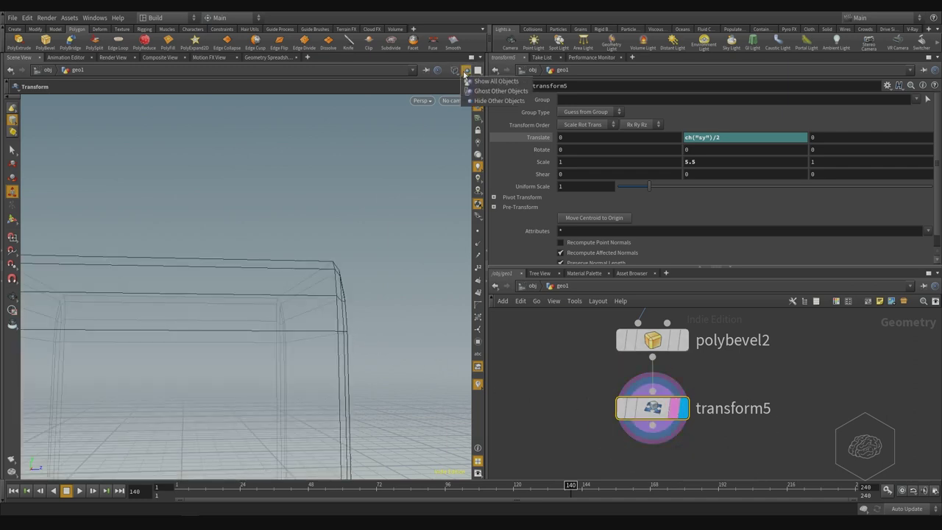
click(454, 71)
click(484, 158)
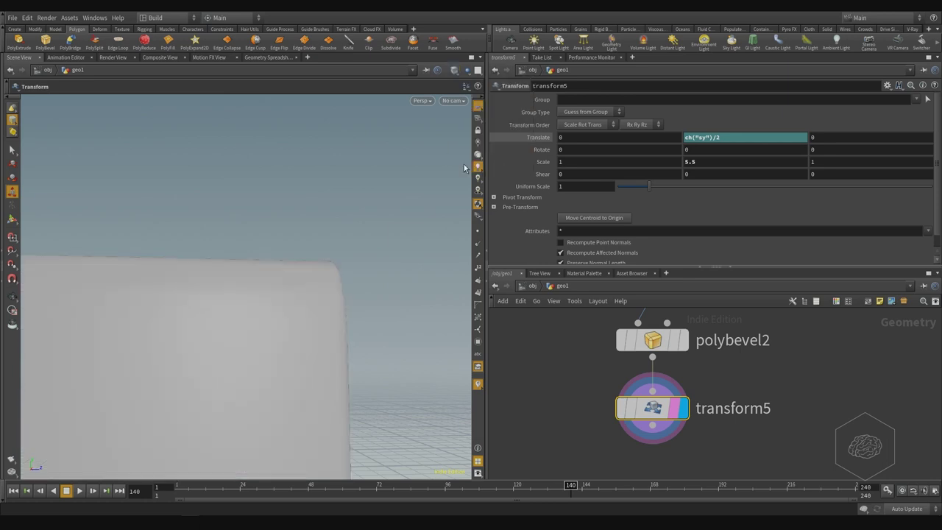
alt+drag(356, 286, 267, 249)
alt+middle_drag(267, 249, 241, 111)
alt+right_drag(241, 110, 243, 276)
middle_drag(818, 360, 785, 418)
drag(745, 359, 501, 434)
key(Delete)
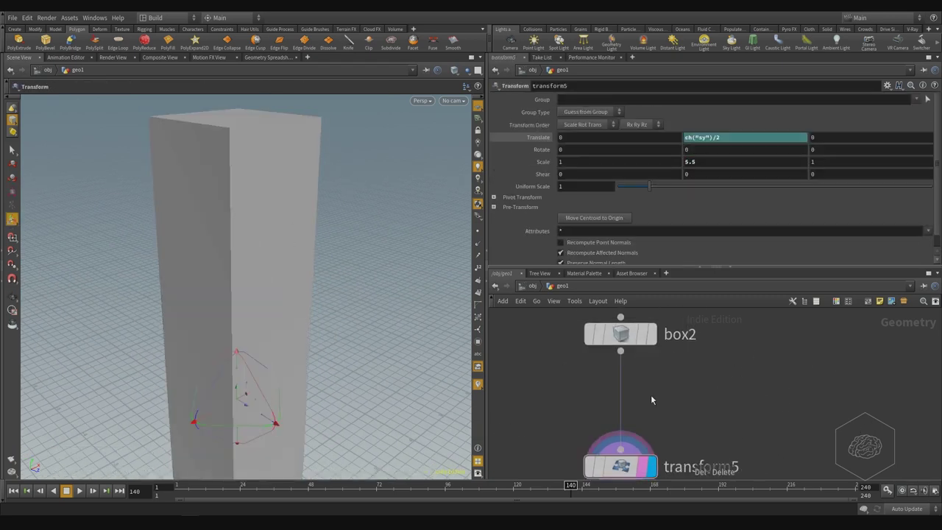
Show the skin2 staircase as a template for reference and set transform5's X and Z scale to 0.5
middle_drag(757, 426, 743, 356)
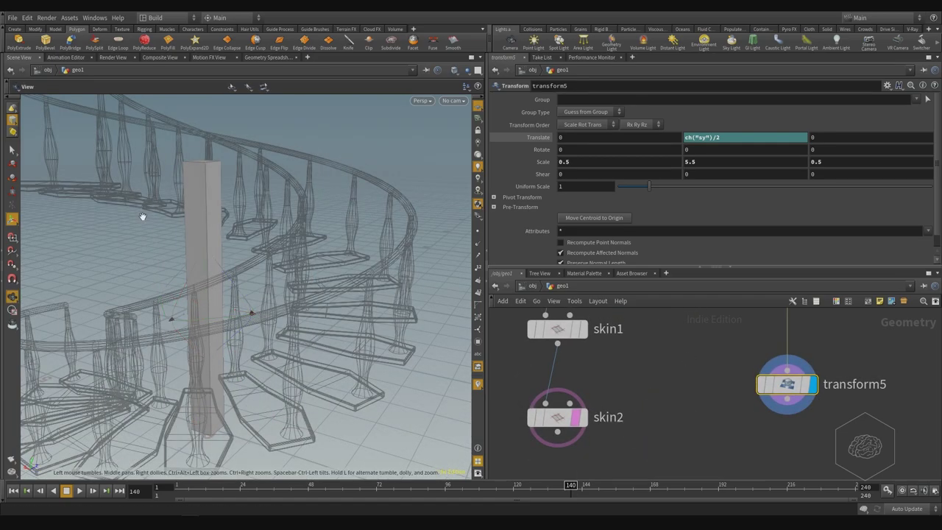
drag(142, 217, 236, 239)
middle_drag(854, 325, 738, 364)
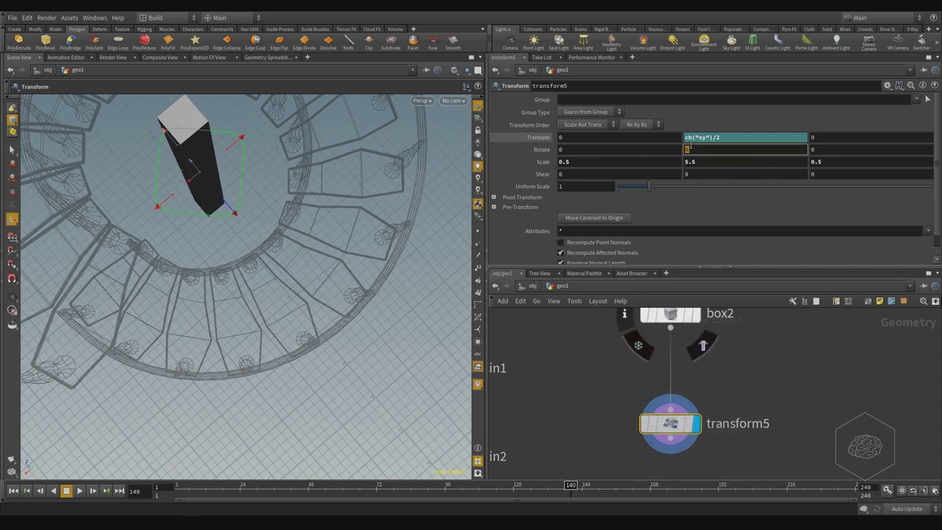
Set transform5's Y rotation to 45 so the post turns relative to the staircase
middle_drag(693, 147, 609, 148)
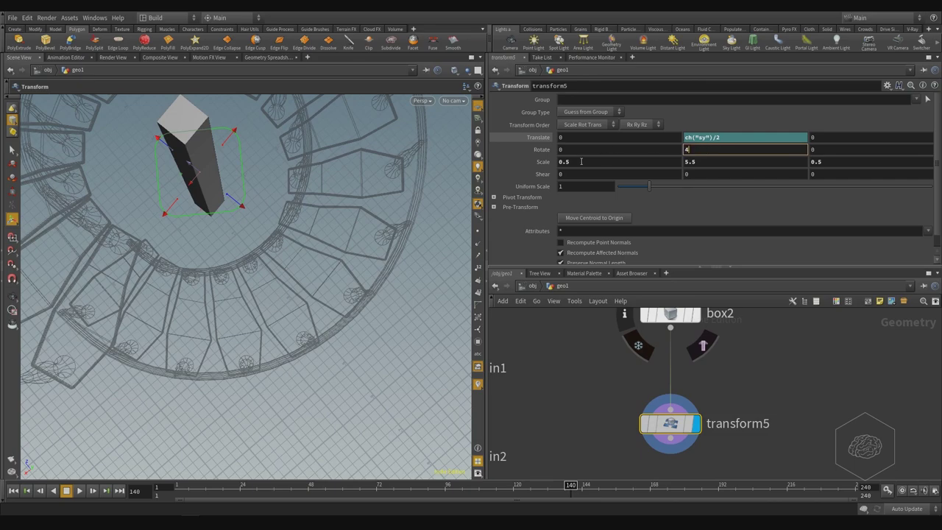
key(Return)
alt+drag(243, 235, 264, 137)
alt+middle_drag(232, 222, 256, 266)
drag(255, 267, 204, 301)
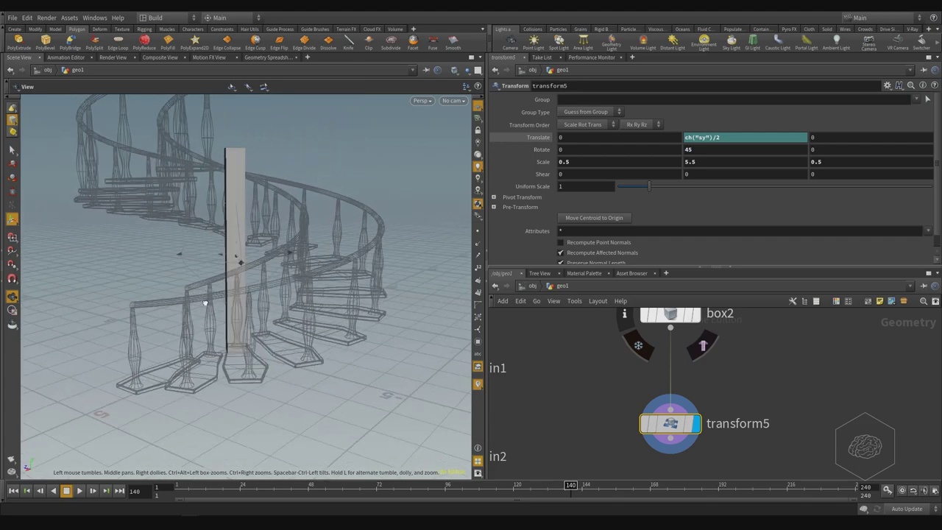
Activate geometry selection and display box2, the unscaled source box of the post
middle_drag(776, 380, 762, 343)
middle_drag(716, 440, 740, 426)
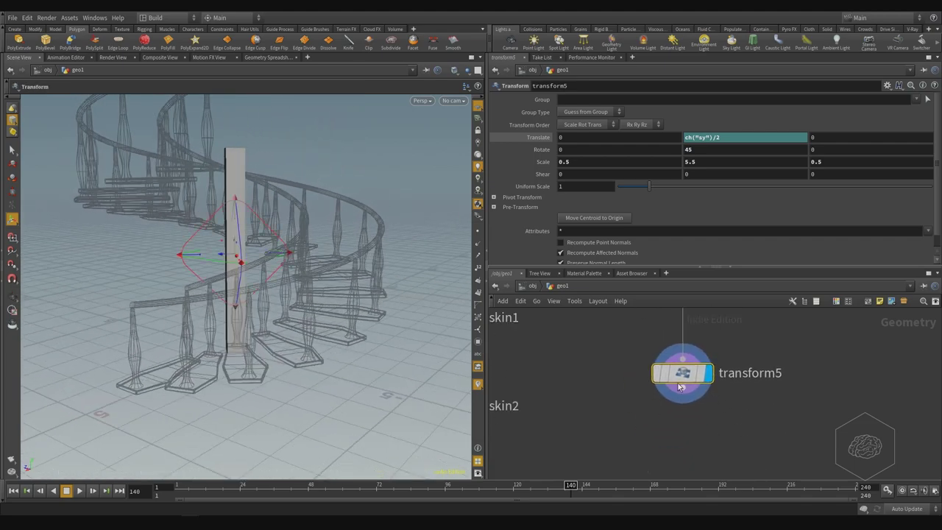
middle_drag(711, 361, 686, 475)
click(659, 381)
drag(660, 381, 661, 356)
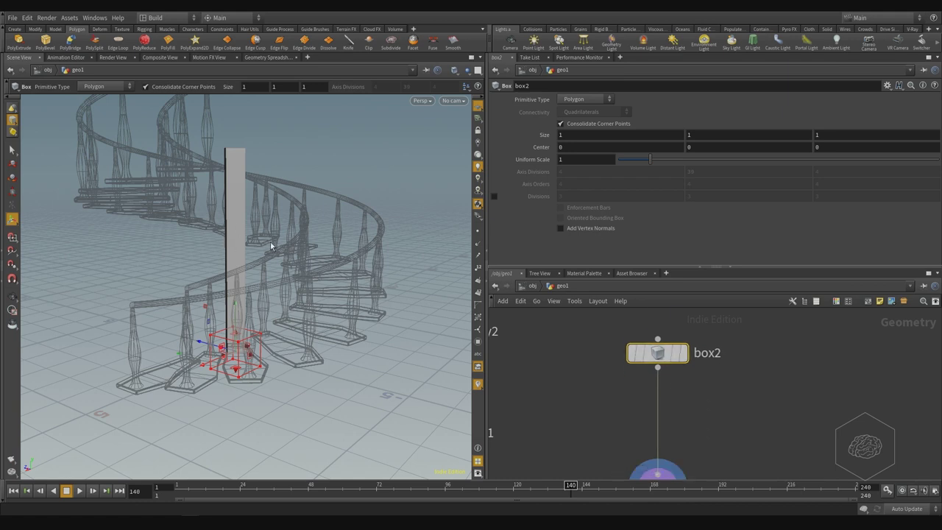
click(12, 151)
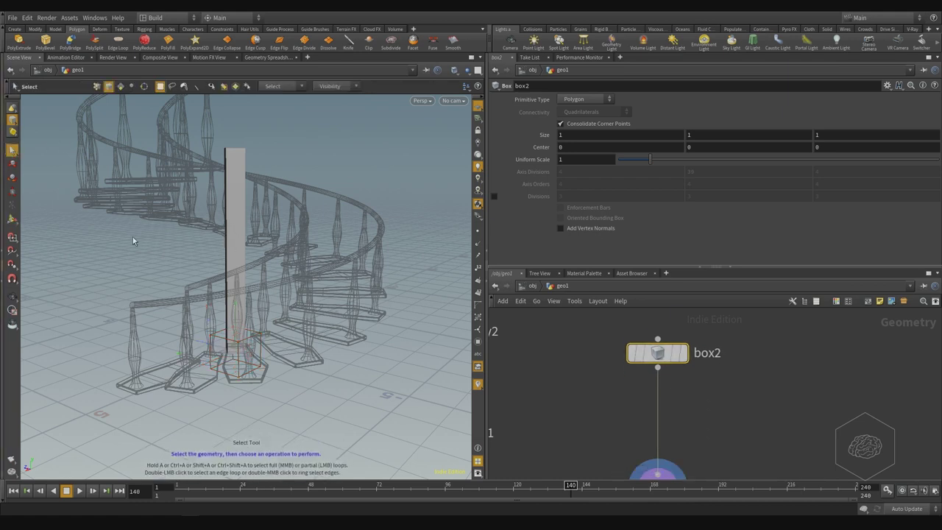
click(16, 123)
click(44, 136)
click(682, 352)
Select the vertical edges of the box and apply a PolyBevel to them
alt+middle_drag(190, 283, 214, 238)
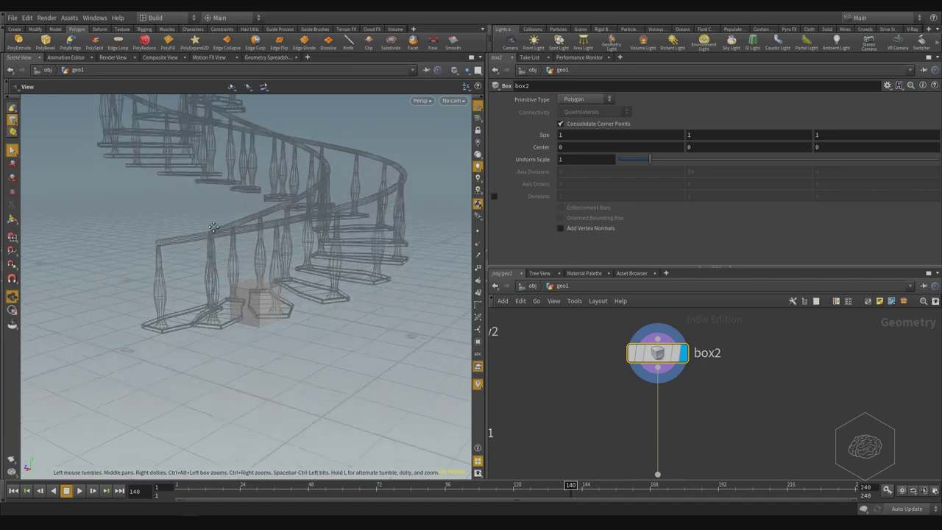
alt+right_drag(214, 238, 245, 305)
alt+drag(246, 304, 328, 293)
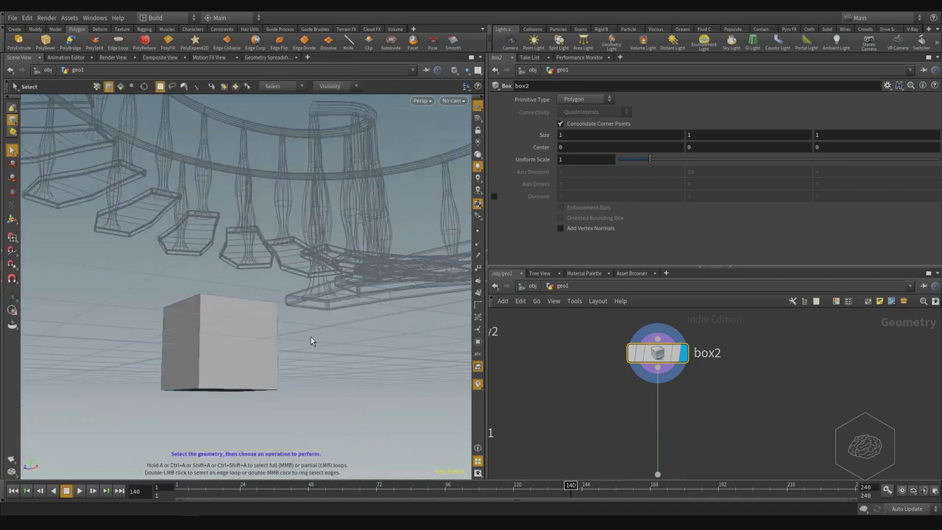
key(Tab)
mouse_move(253, 364)
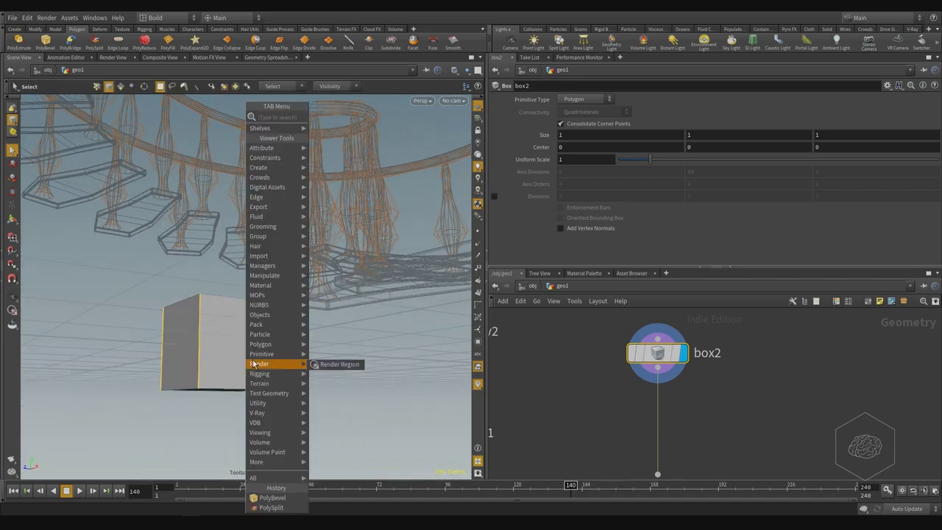
text(polybeve)
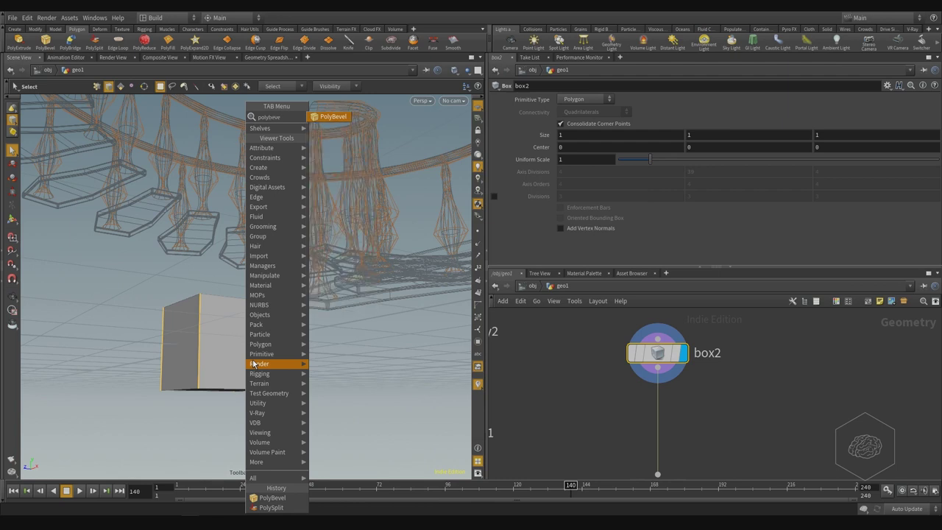
key(Return)
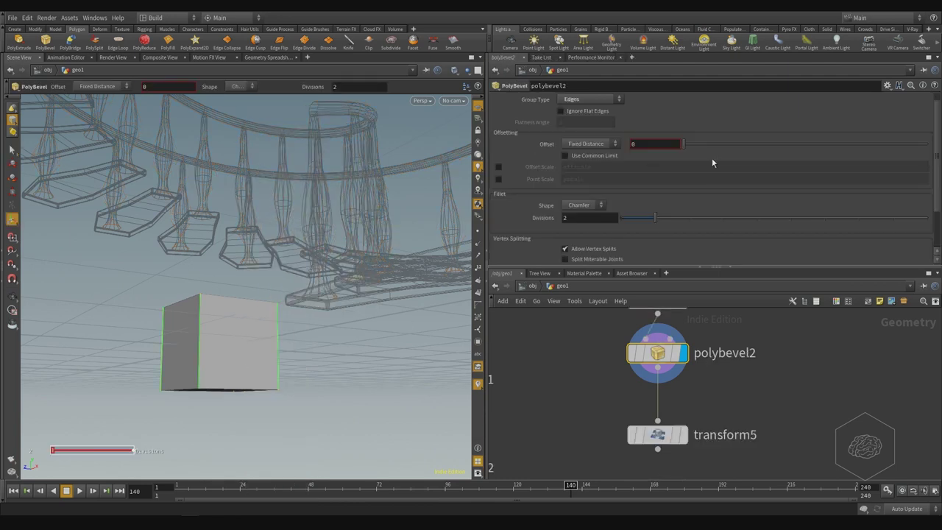
Set the bevel's fixed offset distance to 0.161, with a Round fillet shape and 4 divisions
drag(693, 142, 721, 140)
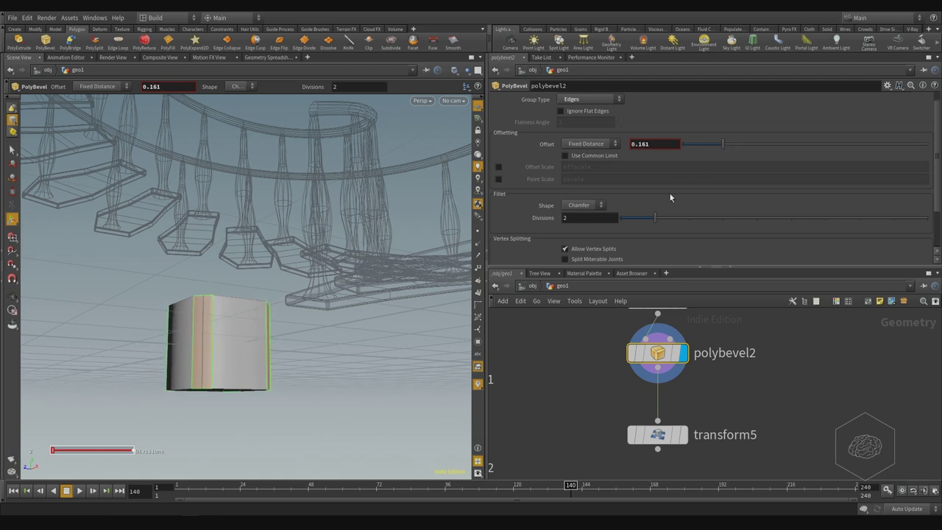
click(581, 206)
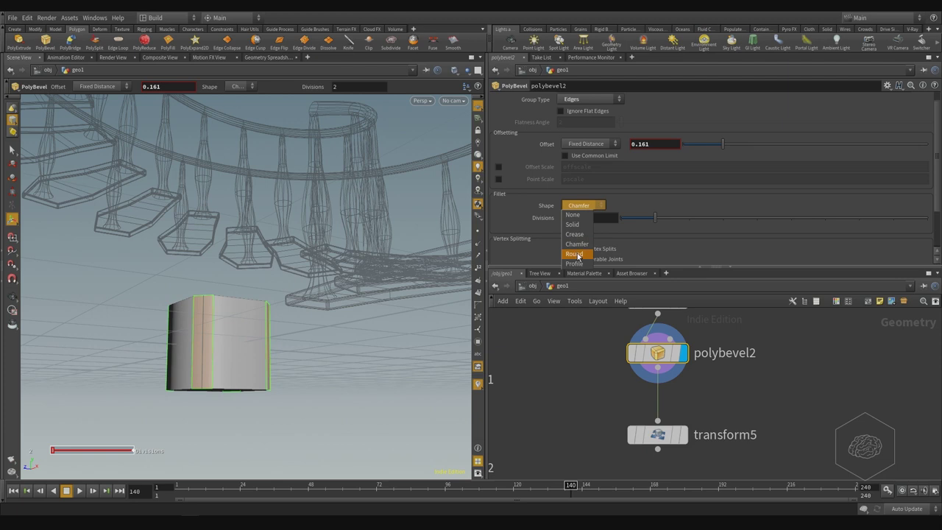
click(575, 253)
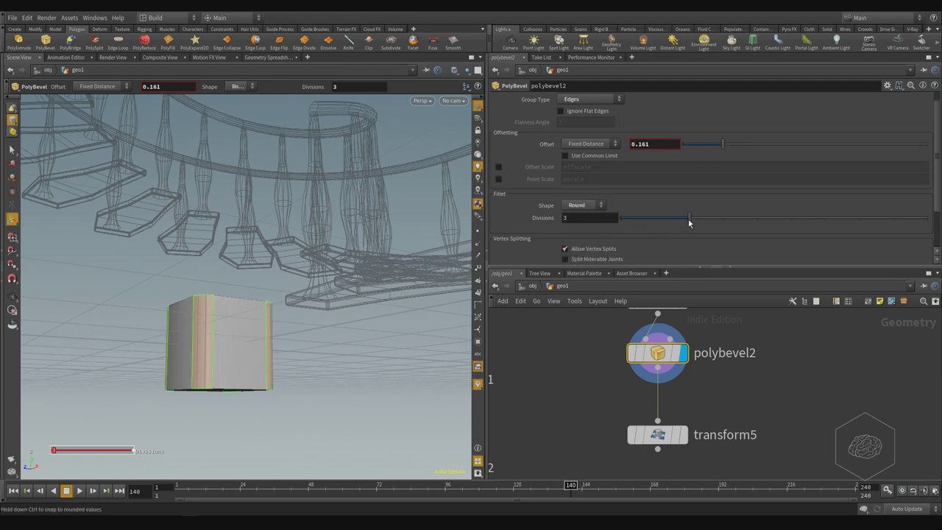
Display and select transform5, and inspect the bevelled post against the staircase
middle_drag(729, 440, 735, 374)
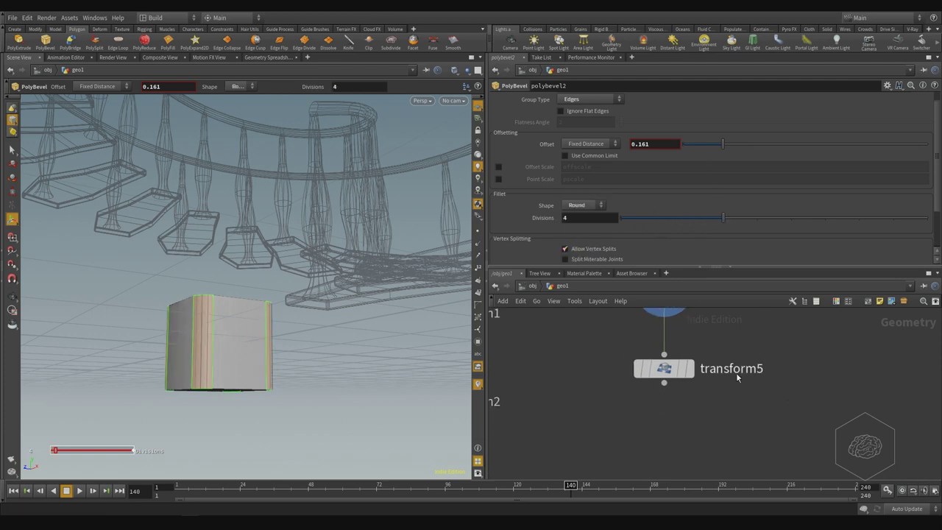
click(690, 367)
click(644, 355)
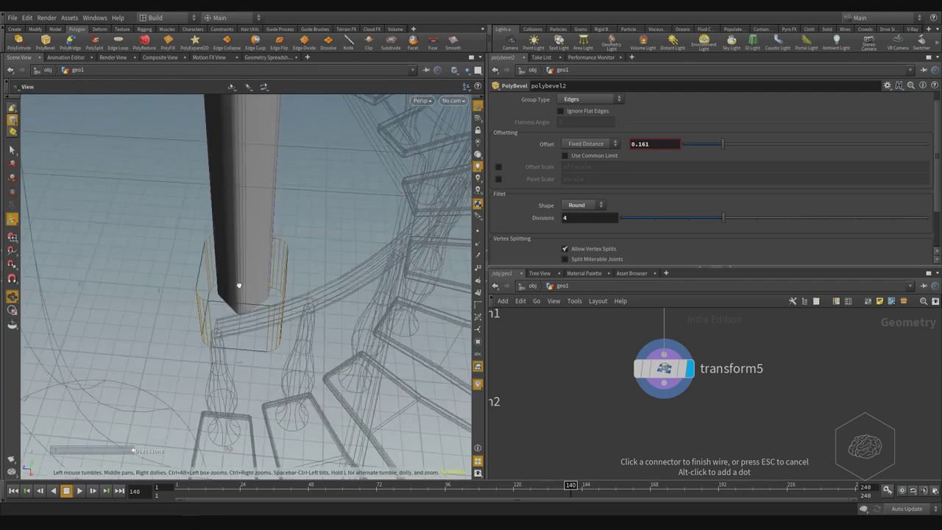
click(732, 378)
middle_drag(719, 352, 739, 379)
click(642, 377)
click(645, 441)
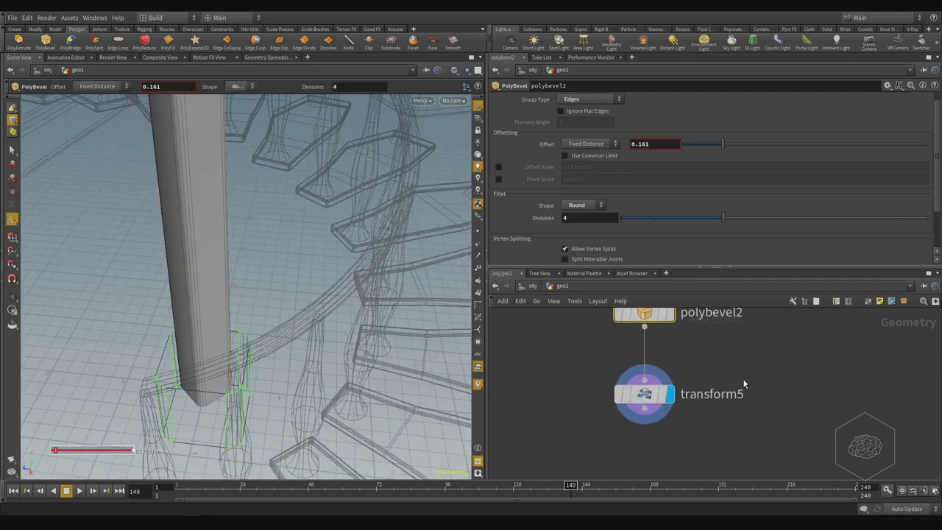
click(644, 396)
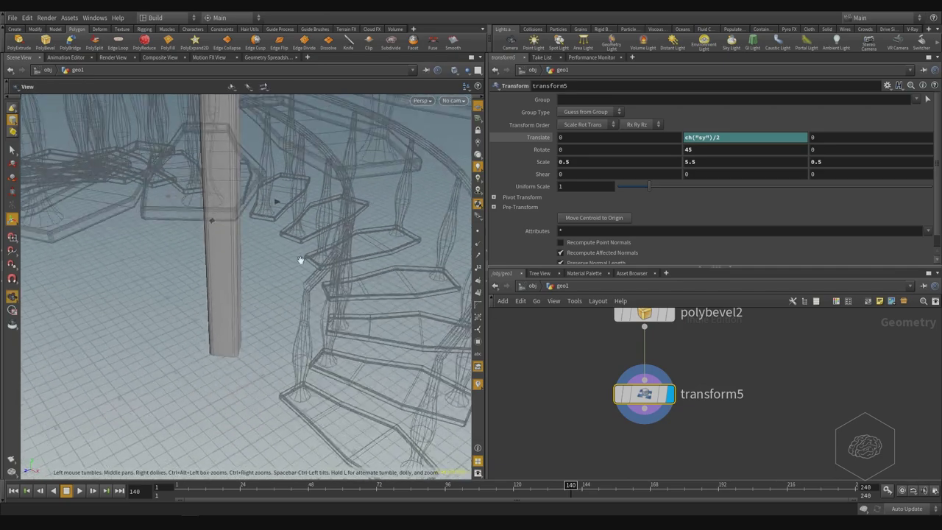
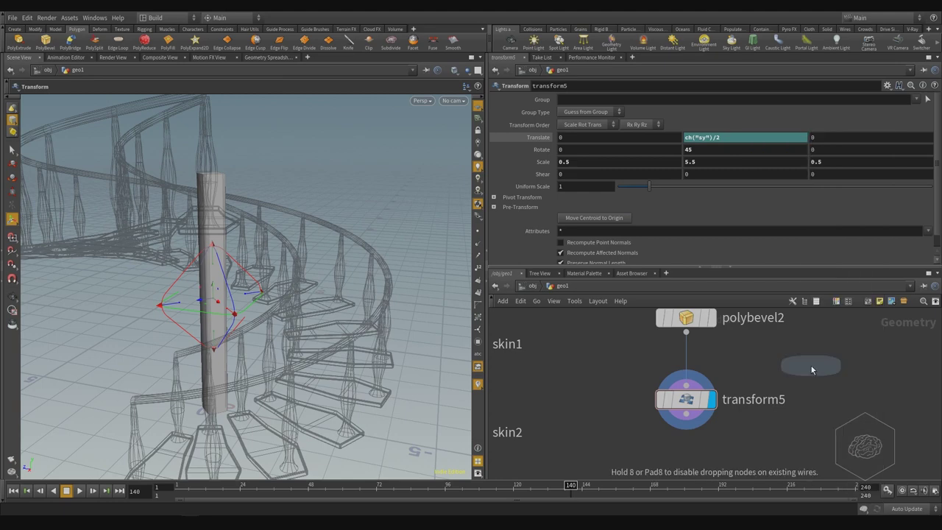
Add a Merge node and place it below skin2 and transform5
click(810, 366)
key(h)
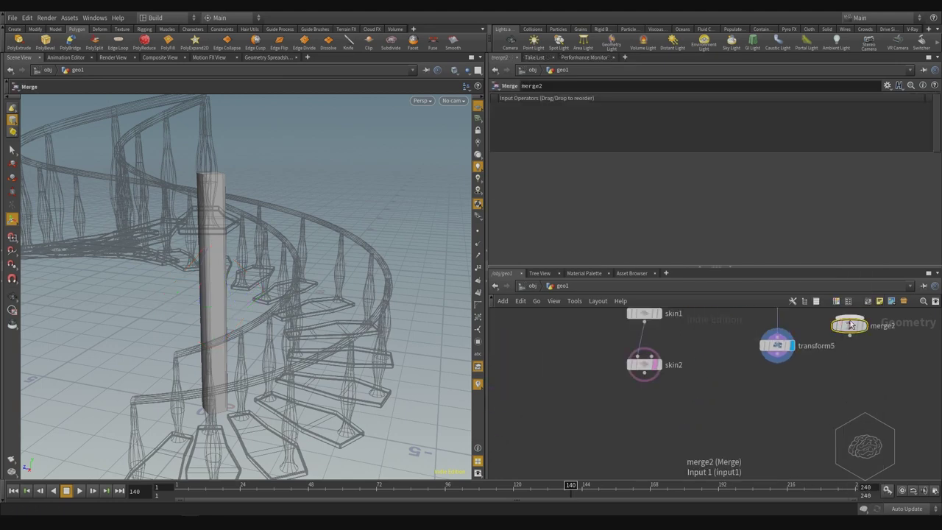
drag(846, 325, 700, 429)
middle_drag(820, 402, 776, 416)
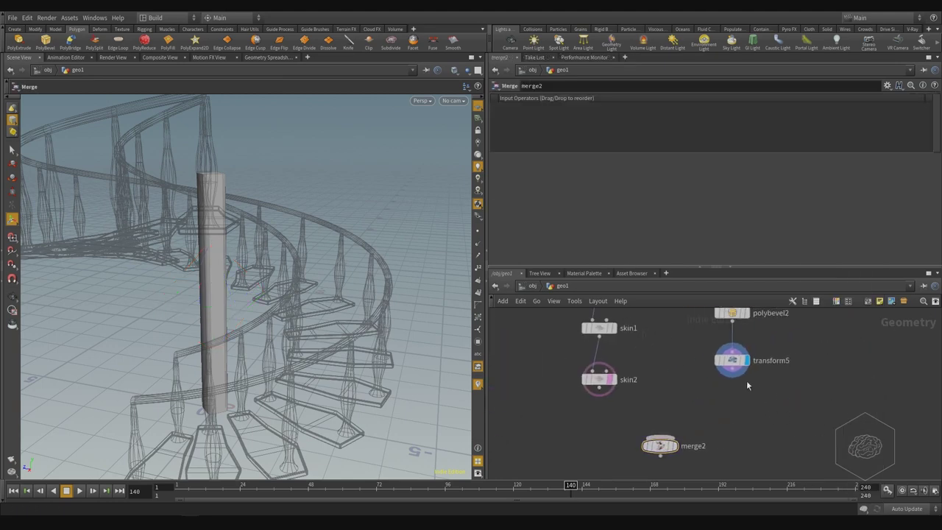
Add a Null node to transform5's output, align it beneath transform5 and display it
key(Tab)
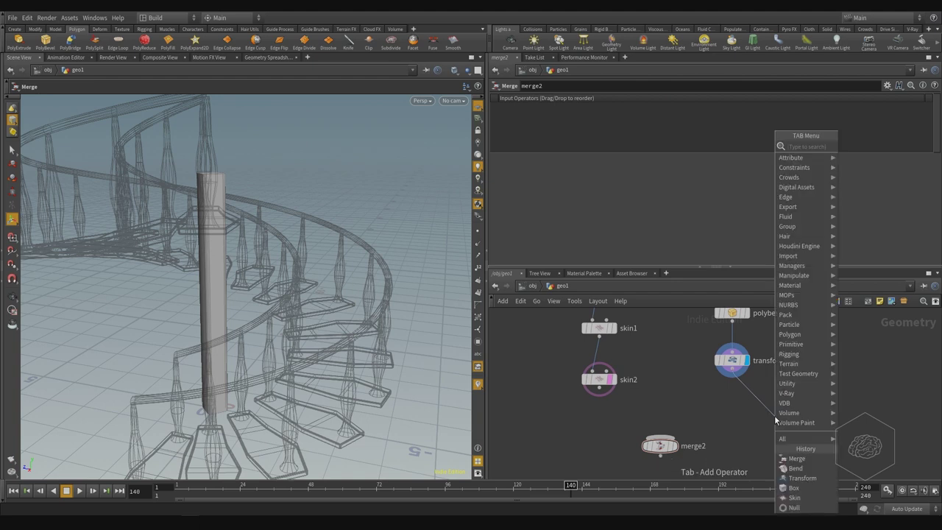
text(null)
key(Return)
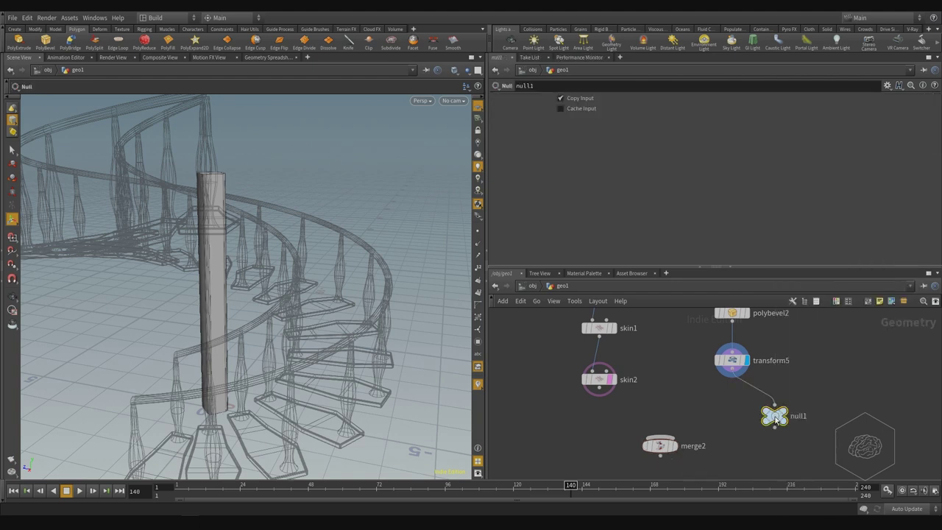
drag(774, 416, 732, 407)
double_click(756, 407)
click(733, 406)
click(740, 401)
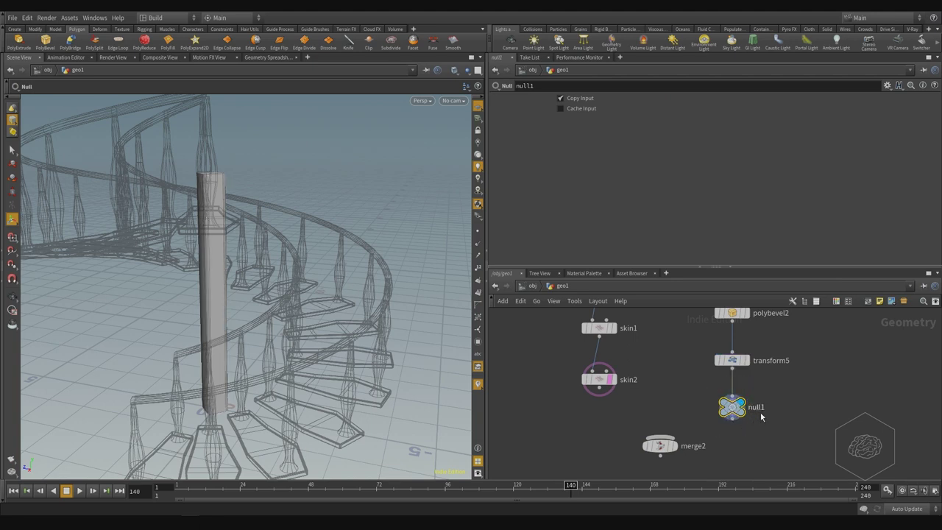
Rename the null node below transform5 as Col
double_click(759, 408)
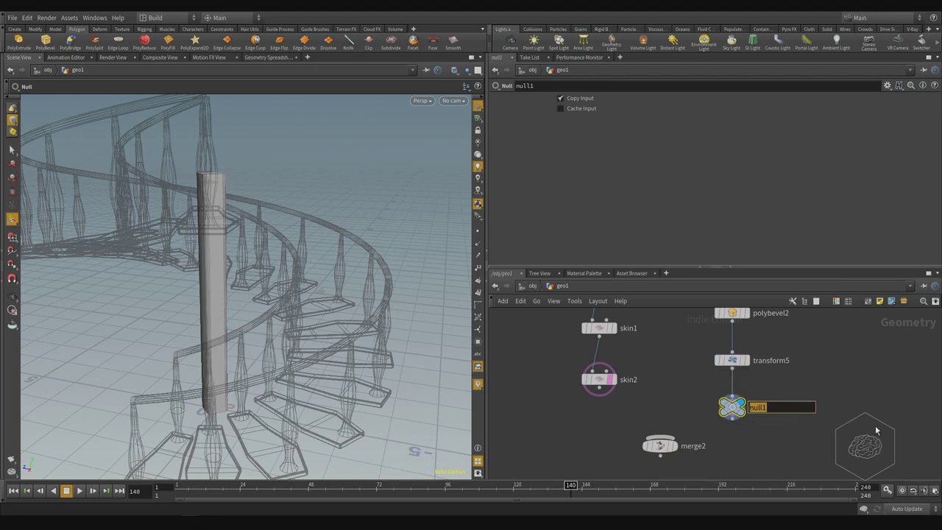
text(Col)
key(Return)
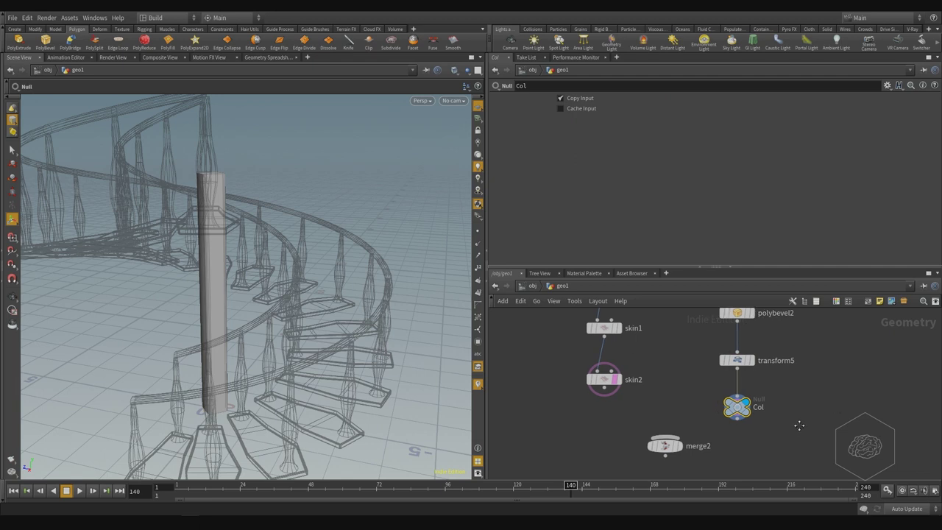
Move merge2 below the skin2 branch and add a Null node connected to skin2's output
drag(689, 440, 598, 465)
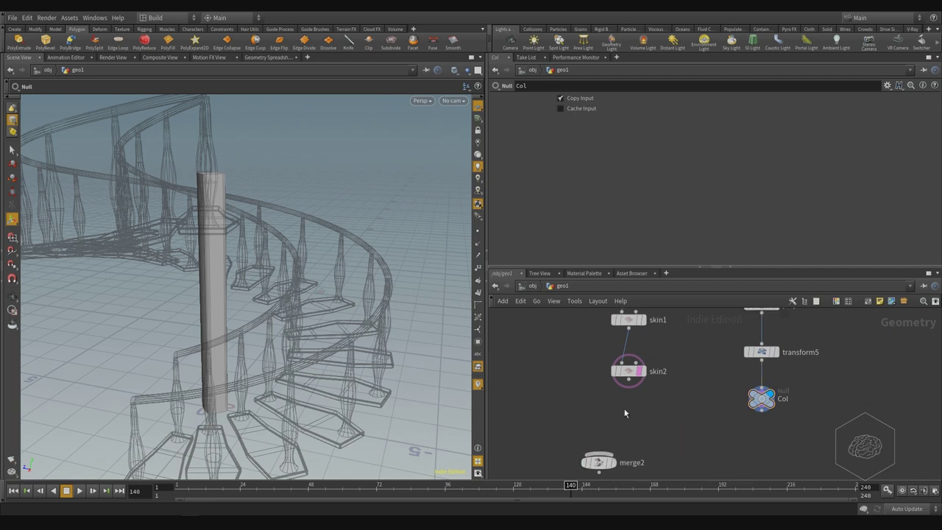
key(Tab)
text(null)
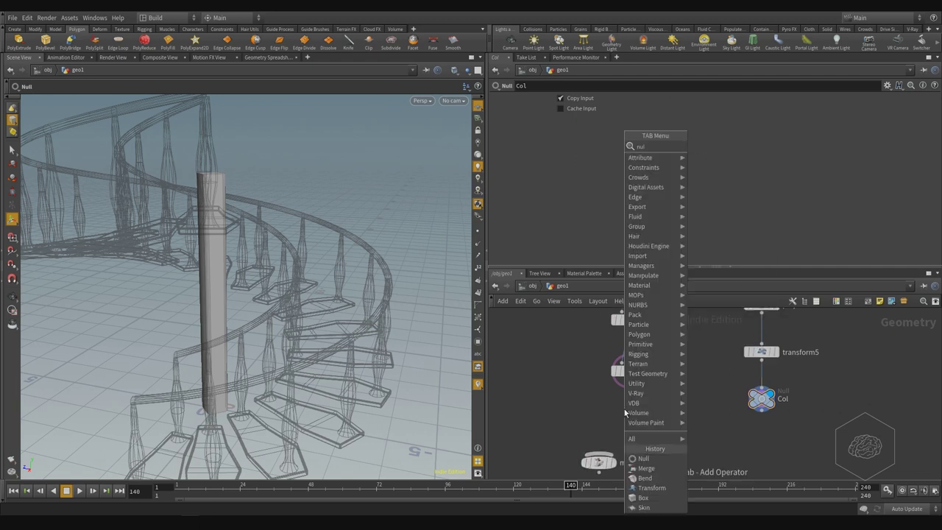
key(Return)
click(598, 412)
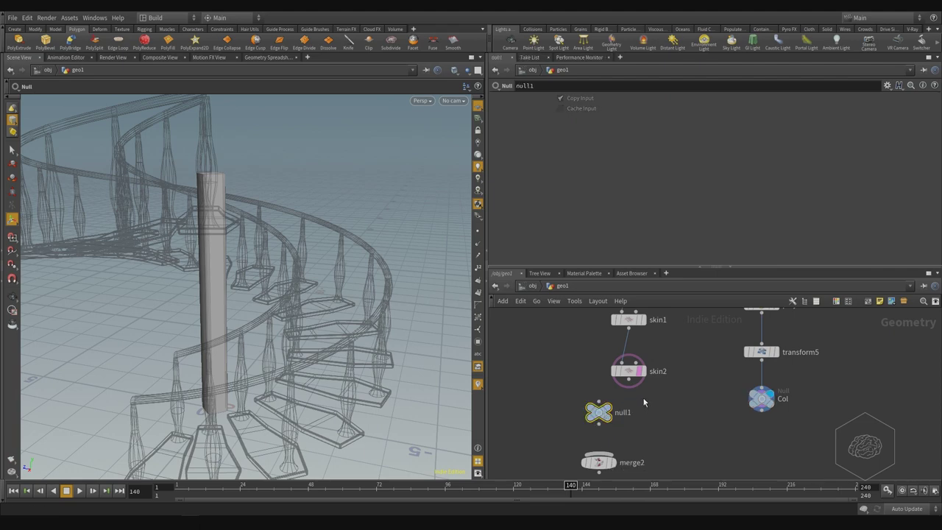
click(628, 381)
click(599, 404)
scroll(666, 412, down, 2)
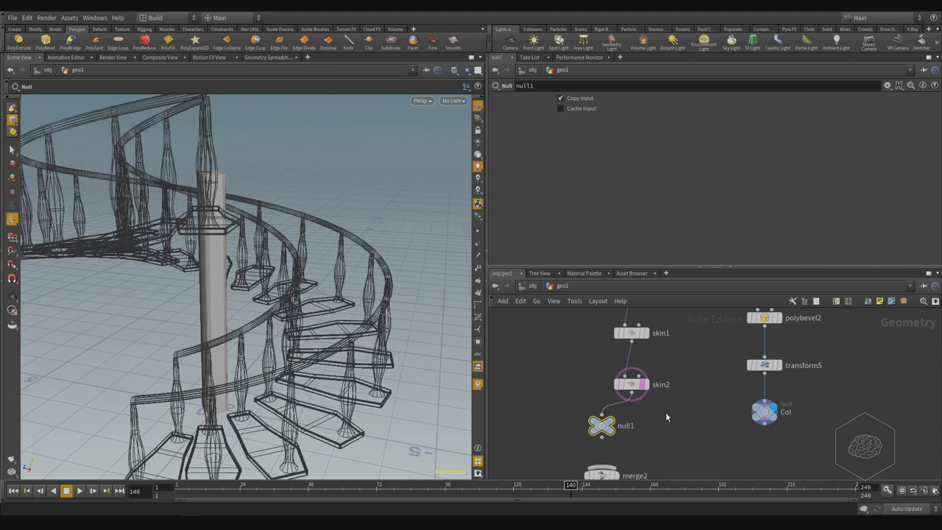
middle_drag(684, 361, 694, 444)
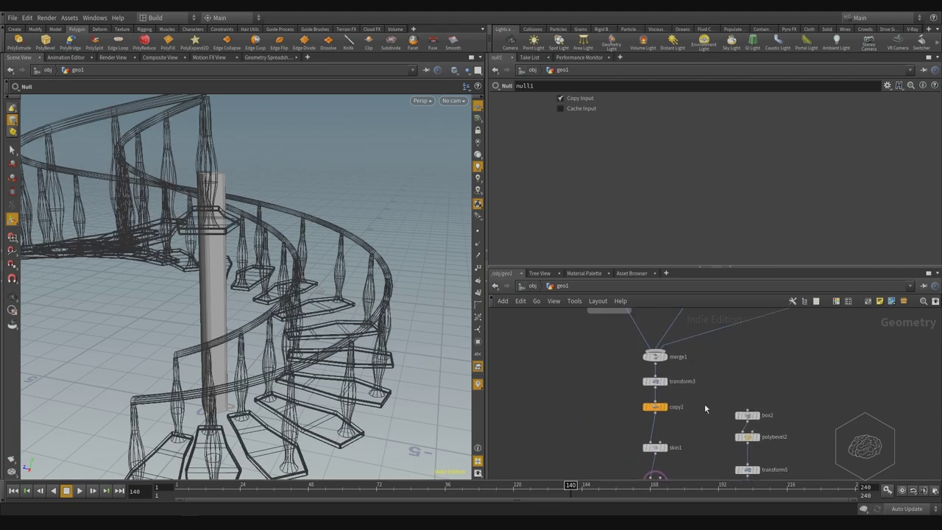
Rename the null node connected below skin2 as Stair_Element
mouse_move(710, 369)
middle_down()
mouse_move(706, 463)
mouse_move(701, 359)
middle_up()
middle_drag(700, 395, 680, 365)
scroll(643, 379, up, 2)
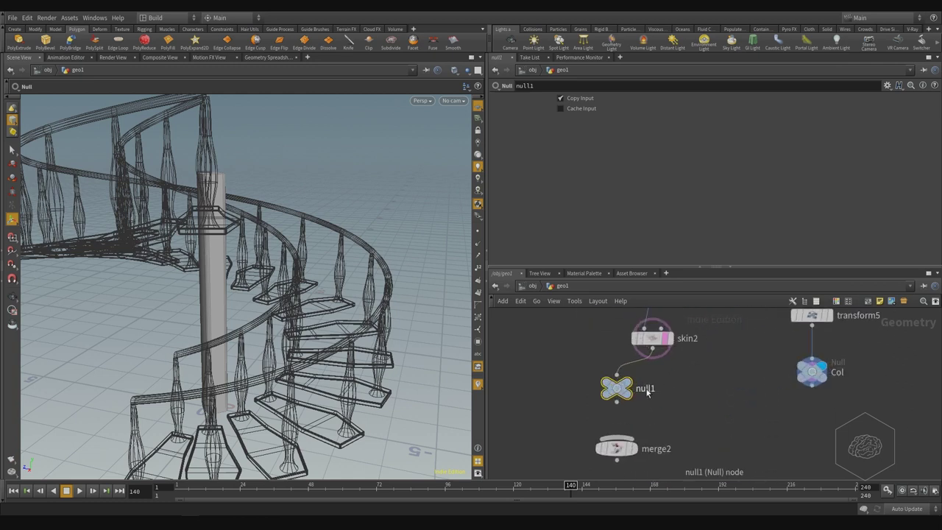
double_click(647, 388)
text(Ele)
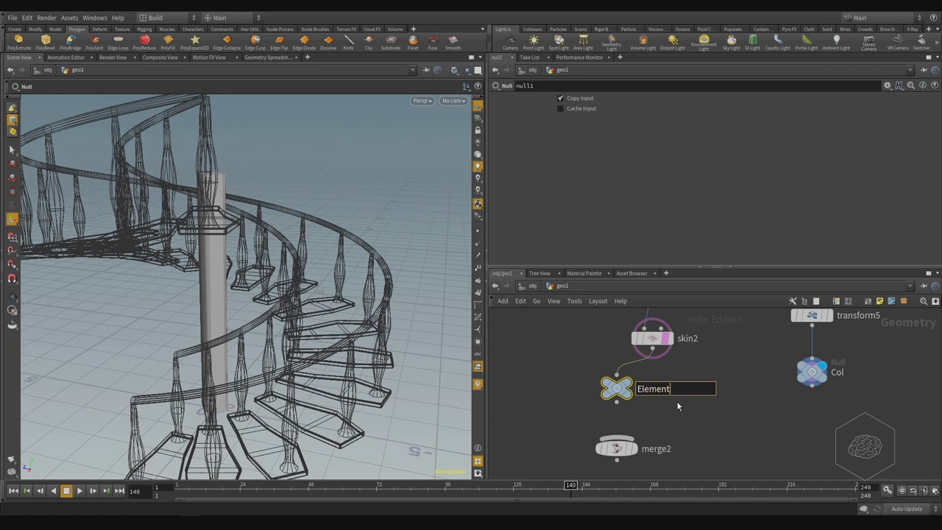
text(ment)
key(Home)
text(Stair_)
key(Return)
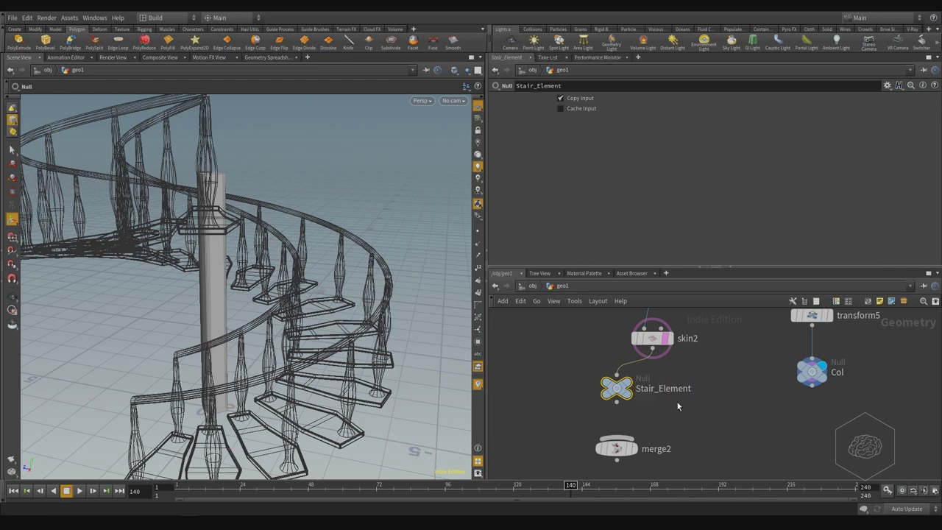
Align the Stair_Element null beneath skin2 and display it
drag(613, 389, 663, 391)
click(662, 389)
middle_drag(677, 412, 590, 334)
Connect the Stair_Element and Col nulls to the input of merge2
drag(532, 370, 690, 445)
scroll(715, 372, down, 3)
drag(719, 337, 719, 347)
drag(796, 339, 579, 371)
click(643, 353)
click(703, 404)
scroll(734, 422, up, 3)
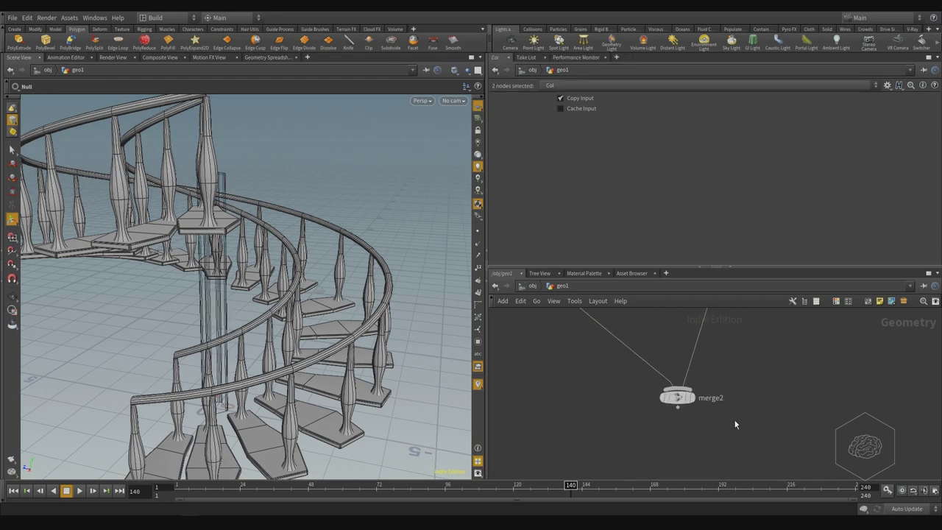
Display merge2 and move it further below the two nulls
click(691, 400)
drag(677, 398, 687, 438)
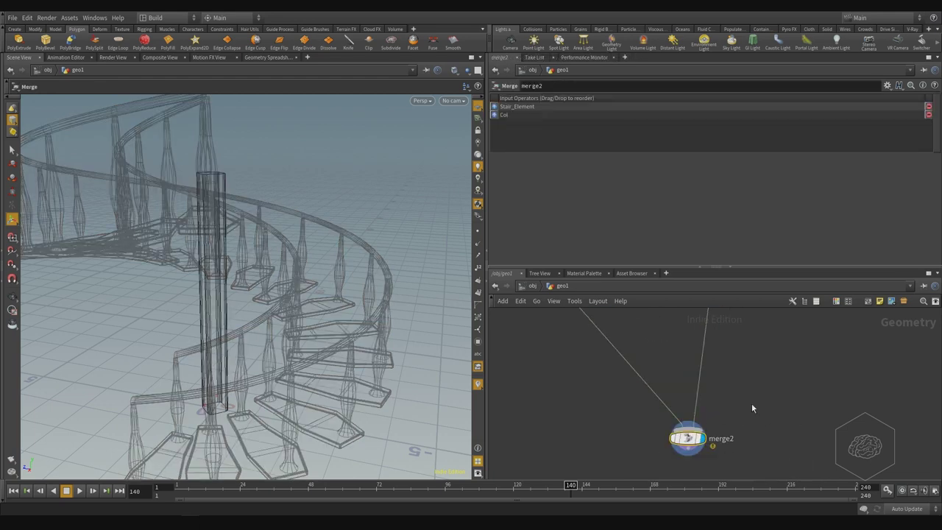
middle_drag(728, 392, 692, 407)
scroll(669, 403, down, 3)
Examine the merged staircase and post with all geometry selected, and review the node branches feeding them
alt+drag(358, 296, 258, 192)
key(n)
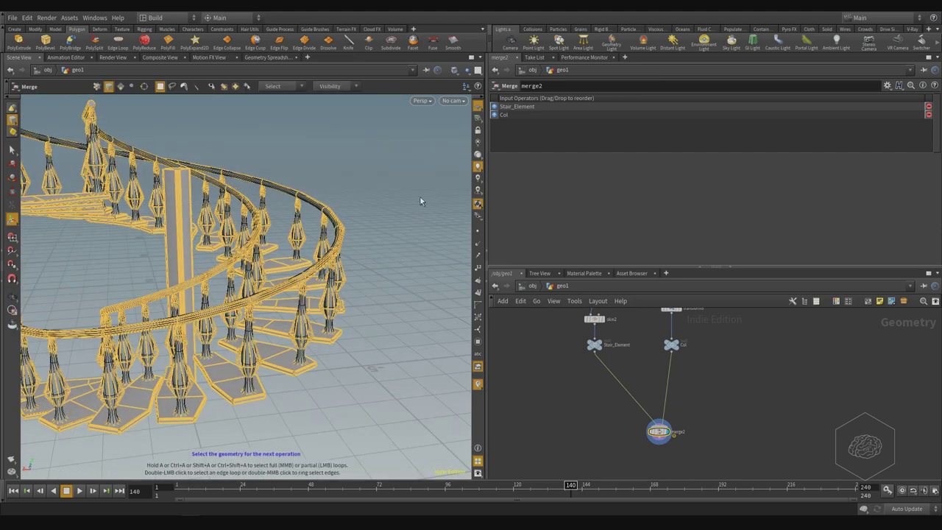
click(845, 348)
alt+drag(161, 233, 302, 221)
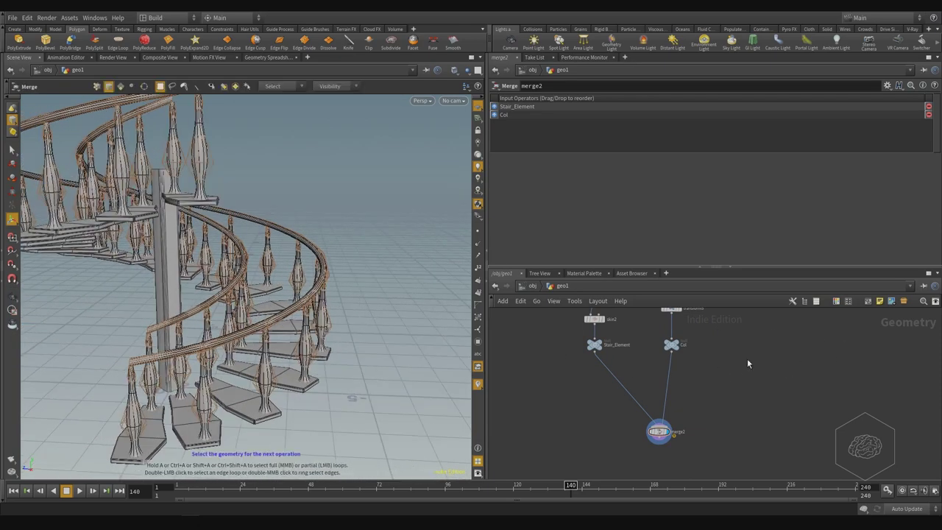
scroll(685, 438, up, 4)
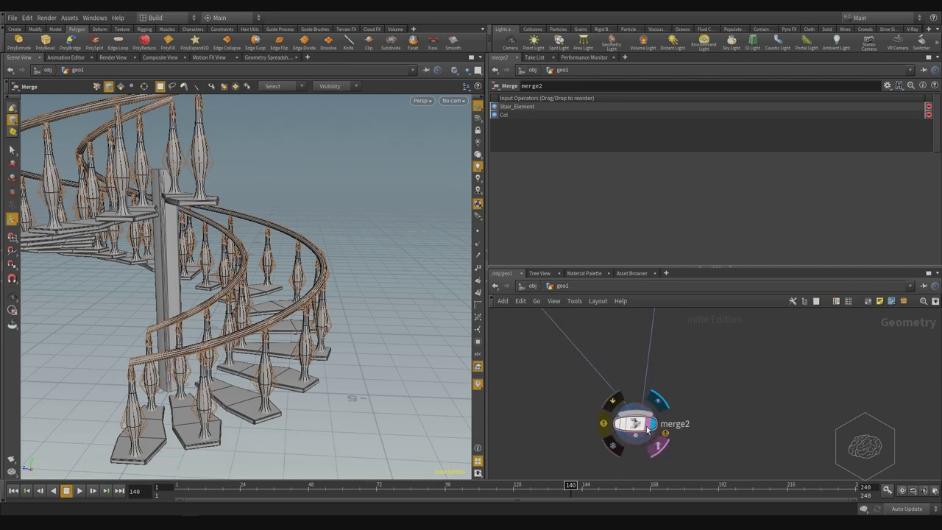
alt+middle_drag(368, 335, 357, 356)
alt+right_drag(357, 356, 390, 356)
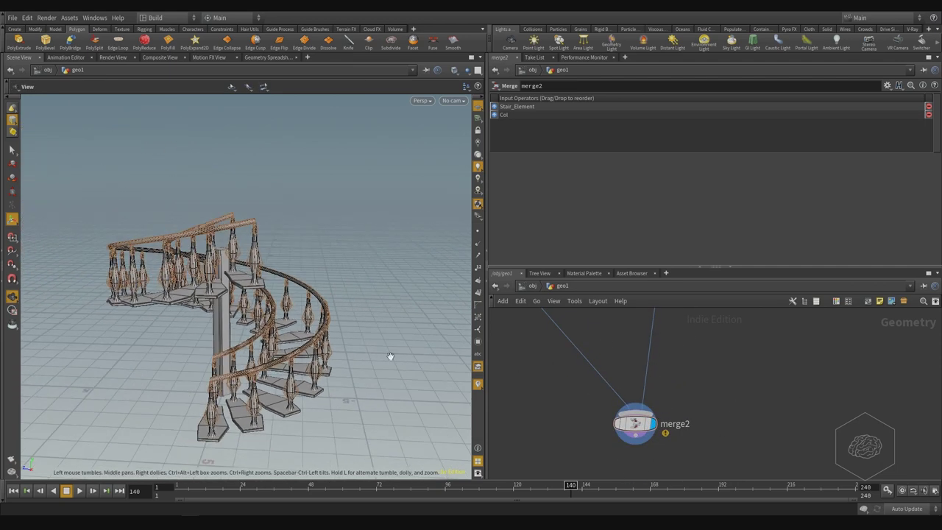
middle_drag(724, 333, 703, 403)
scroll(711, 388, down, 8)
middle_drag(755, 350, 714, 448)
middle_drag(733, 380, 726, 342)
scroll(727, 340, up, 4)
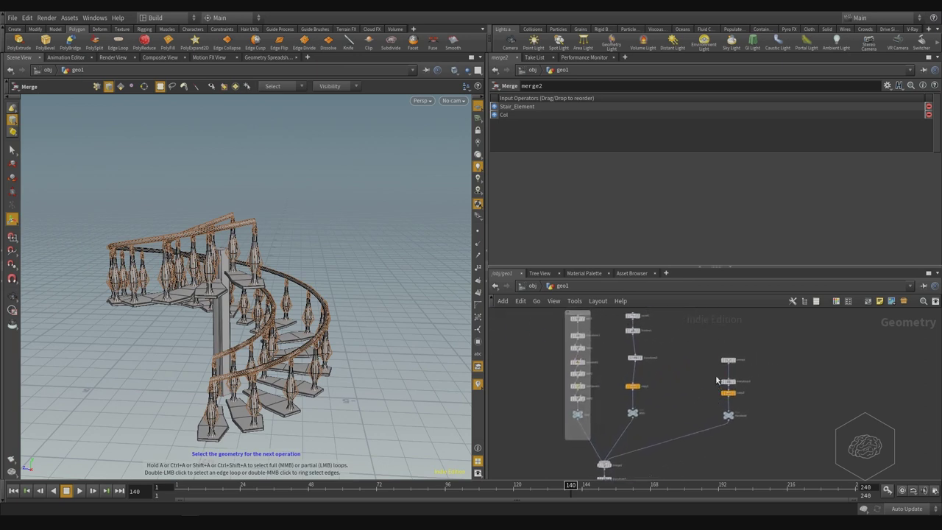
Clear the geometry selection and inspect the balusters, steps and handrail from close up and farther away
click(11, 150)
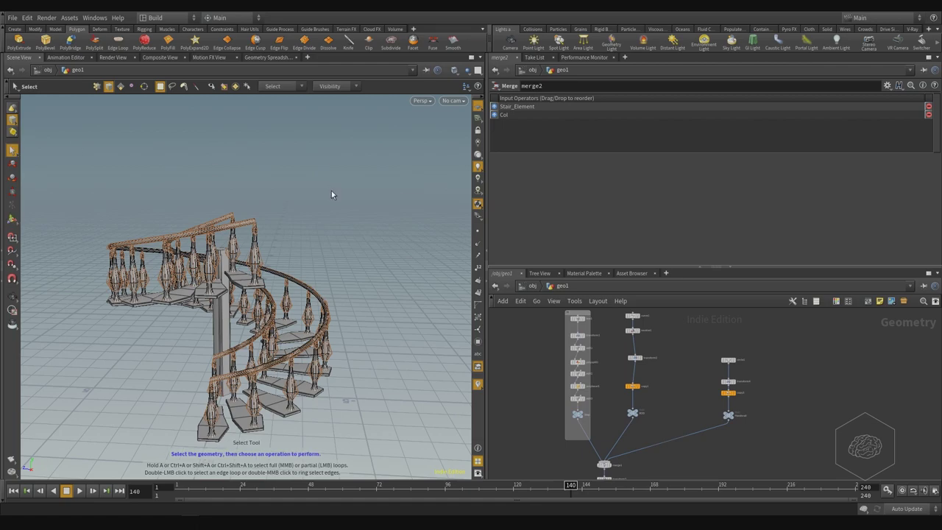
key(Escape)
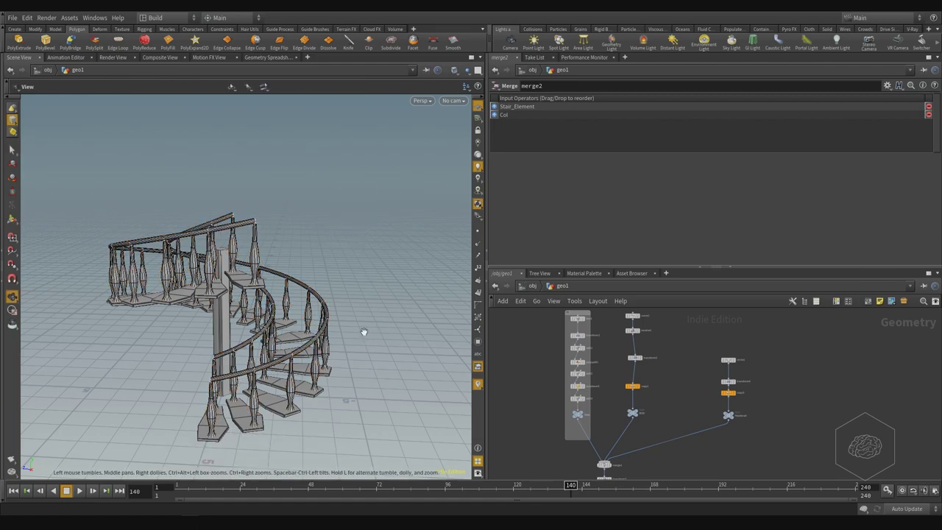
middle_drag(320, 393, 317, 337)
right_drag(287, 273, 309, 332)
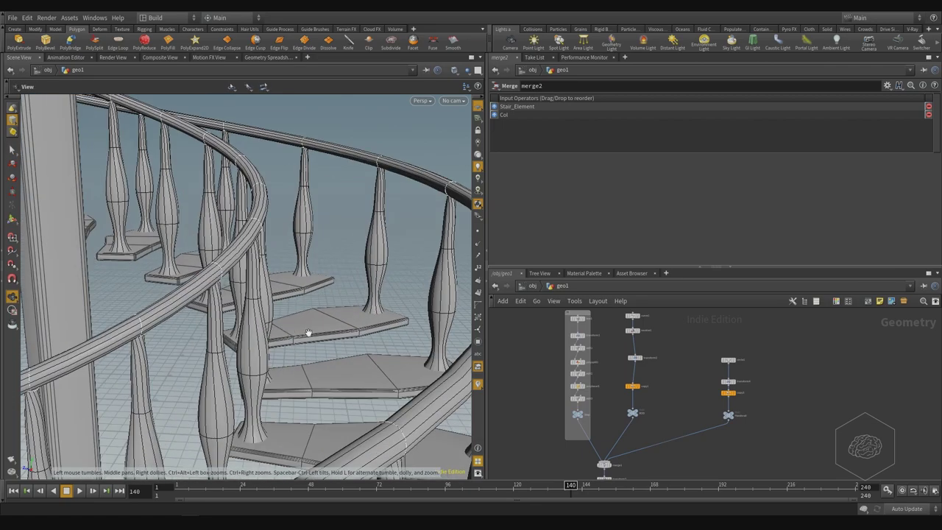
middle_drag(339, 325, 292, 241)
right_drag(292, 242, 239, 173)
Shift transform2 slightly so it lines up with the other nodes in the ROD branch
middle_drag(696, 473, 723, 311)
scroll(716, 430, up, 4)
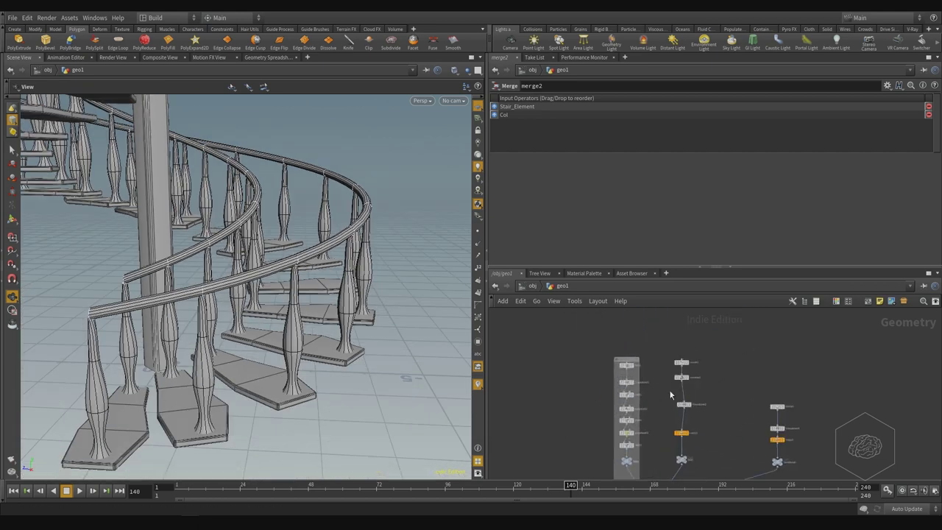
drag(679, 409, 676, 403)
Enclose circle1, transform4, copy3 and the handrail null in a network box
middle_drag(747, 422, 706, 347)
scroll(706, 395, down, 3)
middle_drag(786, 403, 689, 403)
scroll(712, 397, down, 3)
scroll(714, 409, up, 3)
scroll(689, 403, up, 3)
middle_drag(738, 382, 755, 402)
drag(770, 322, 624, 482)
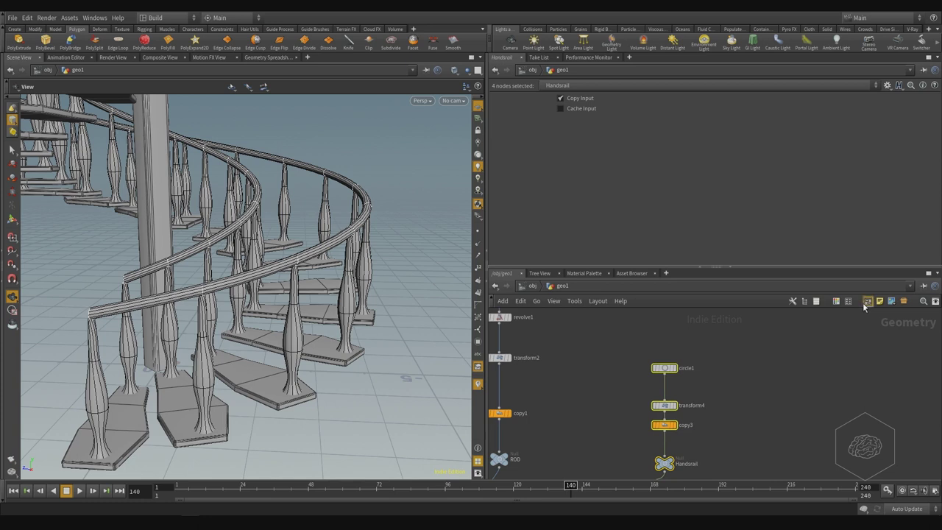
key(shift+o)
middle_drag(617, 361, 699, 379)
scroll(699, 376, down, 4)
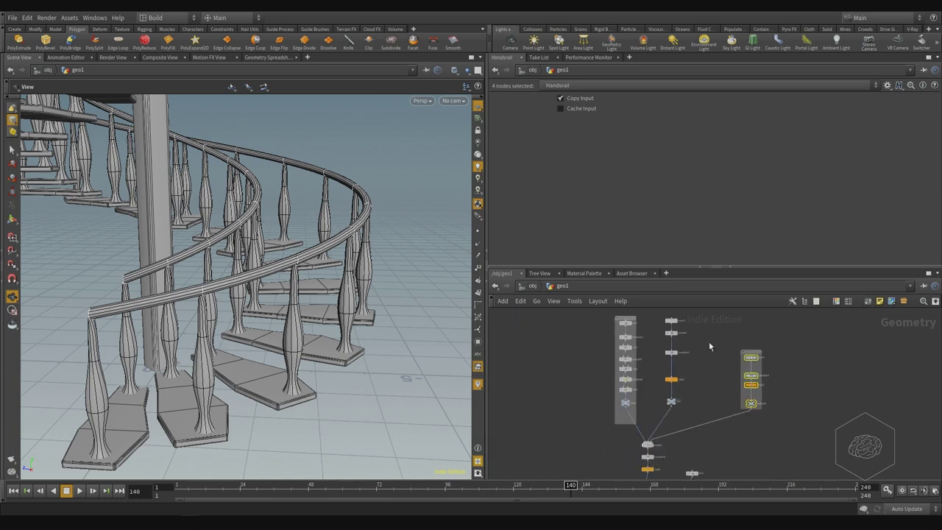
Enclose the five nodes of the ROD branch in a network box
drag(692, 339, 651, 457)
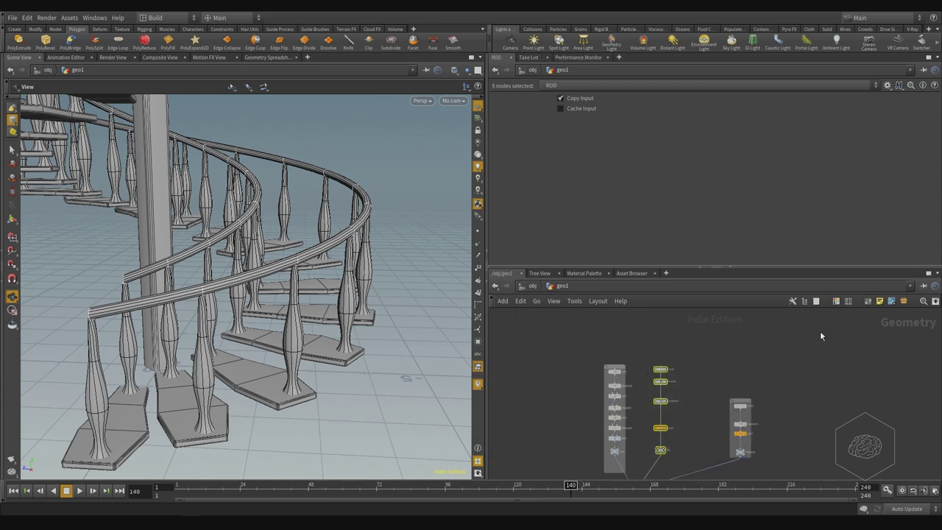
click(869, 301)
middle_drag(755, 471, 706, 409)
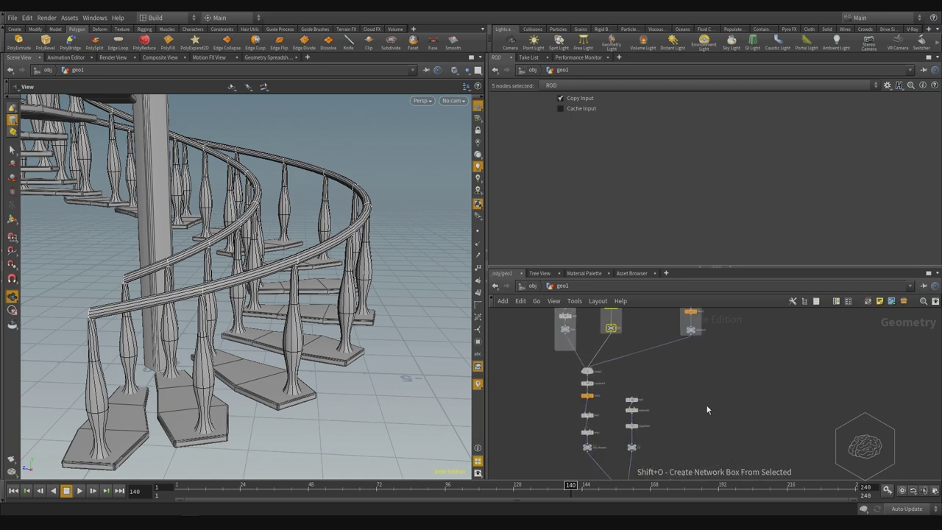
Move skin1, skin2 and Stair_Element together slightly closer beneath copy2
scroll(702, 420, up, 5)
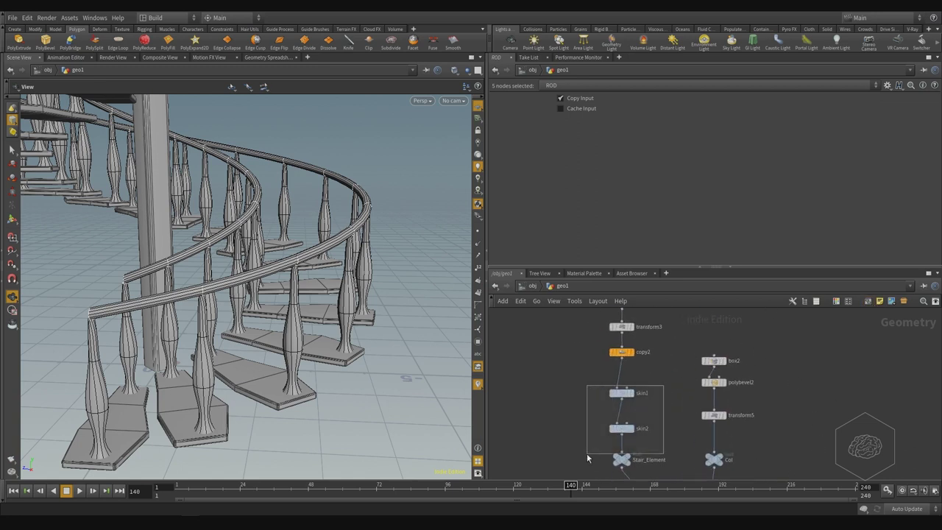
drag(587, 459, 588, 459)
drag(618, 393, 619, 376)
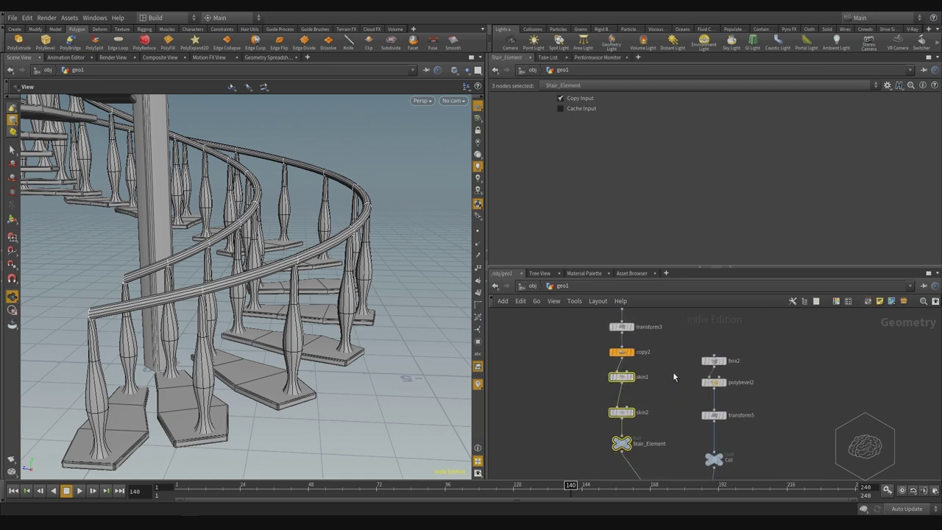
click(673, 374)
Enclose box2, polybevel2, transform5 and Col in a network box
middle_drag(813, 385, 712, 358)
drag(681, 325, 590, 443)
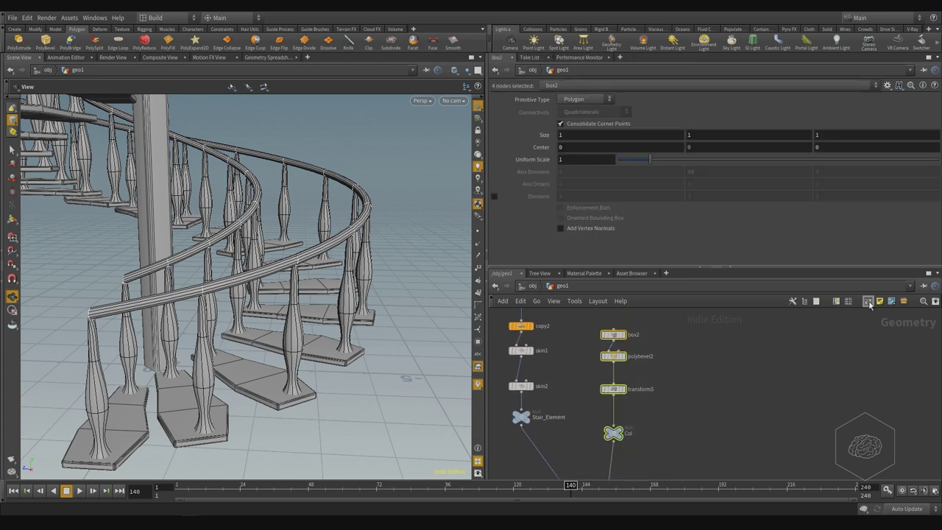
key(shift+o)
scroll(714, 410, down, 3)
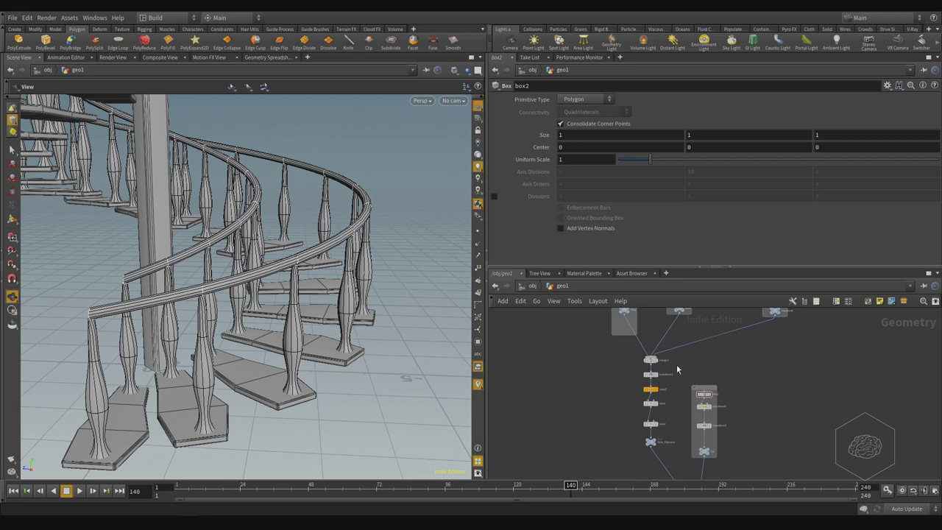
Enclose transform3, copy2, skin1, skin2 and Stair_Element in a network box
drag(678, 372, 612, 460)
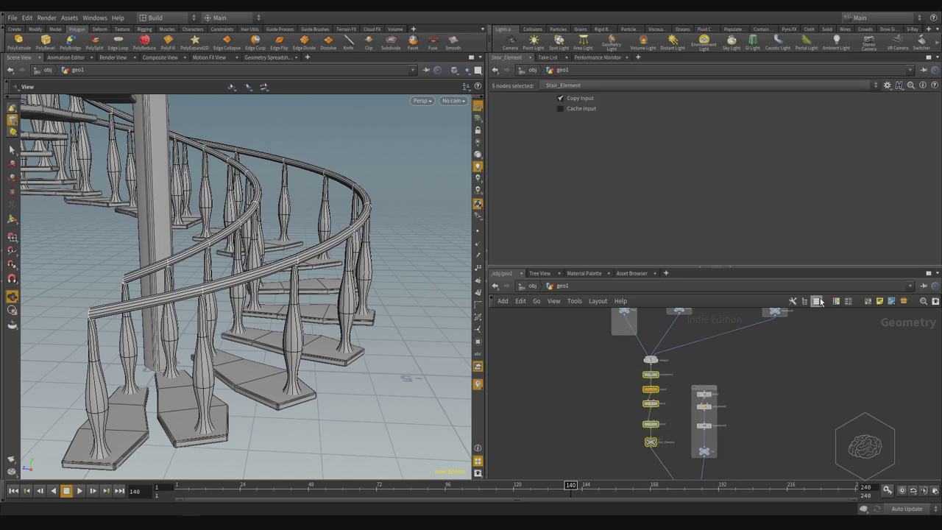
click(868, 304)
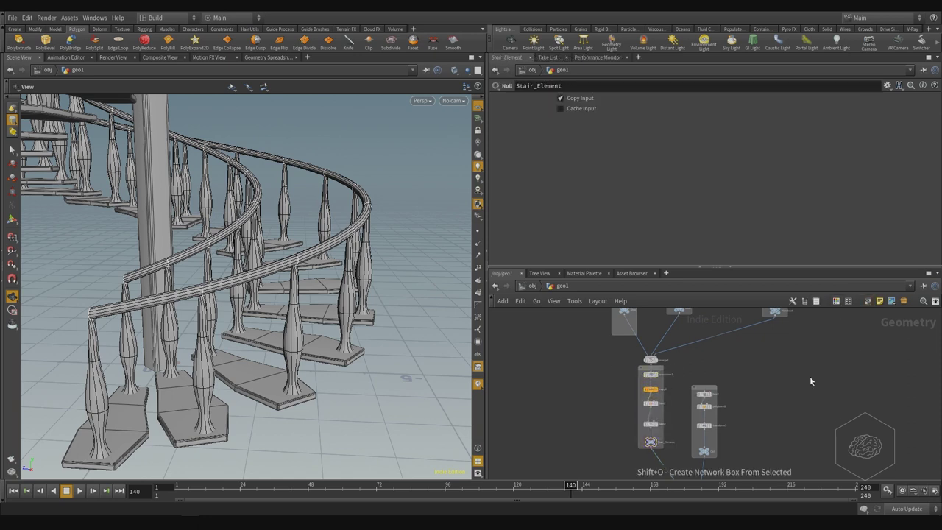
scroll(698, 389, up, 3)
Move the Col network box farther away from the Stair_Element branch and colour it pink
drag(638, 362, 736, 362)
middle_drag(807, 382, 753, 350)
key(c)
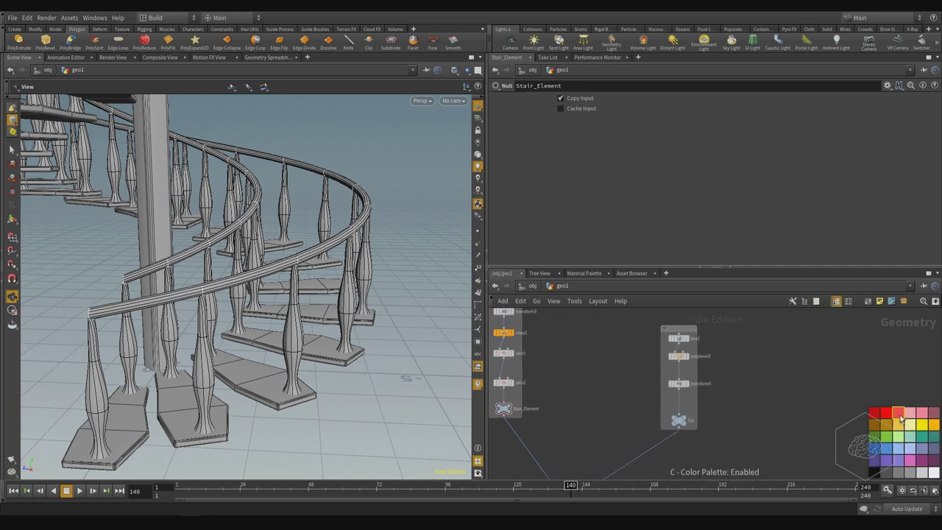
click(680, 328)
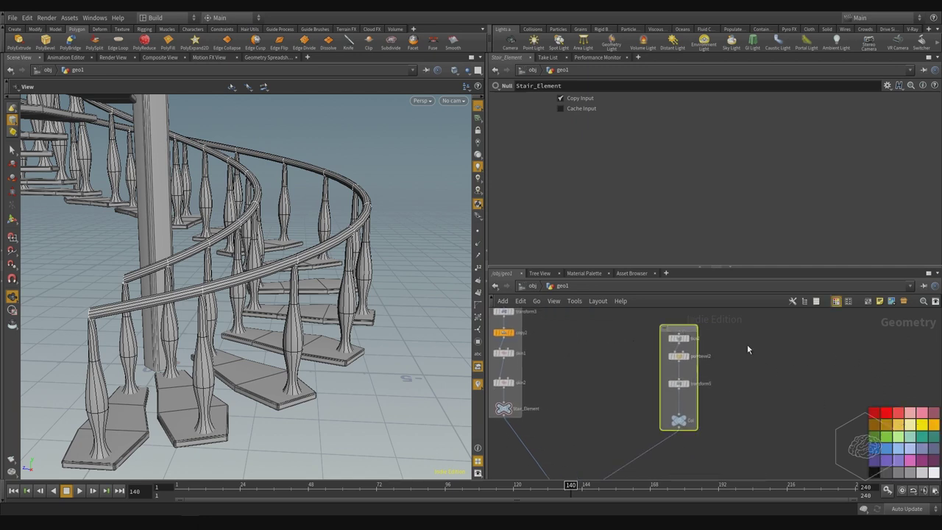
click(909, 414)
Colour the Stair_Element network box, trying yellow before settling on dark green
middle_drag(592, 348, 669, 386)
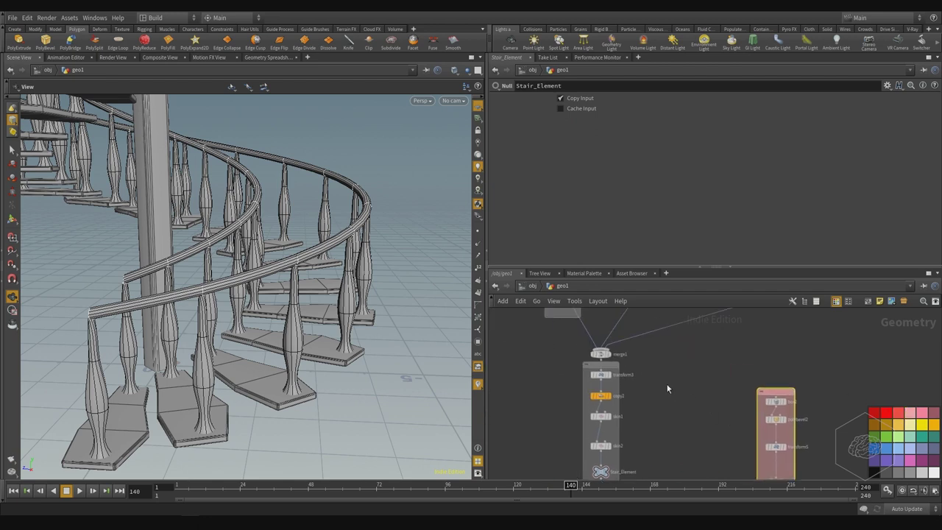
click(615, 366)
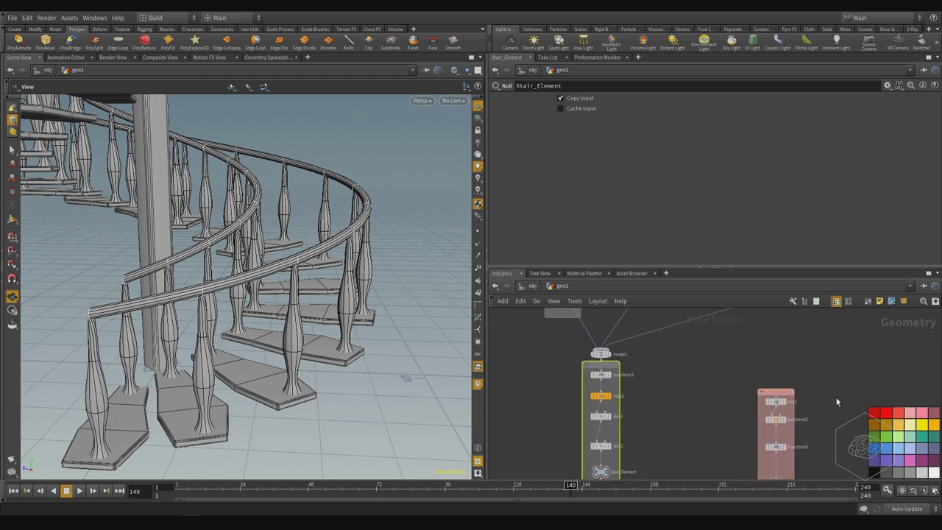
click(923, 426)
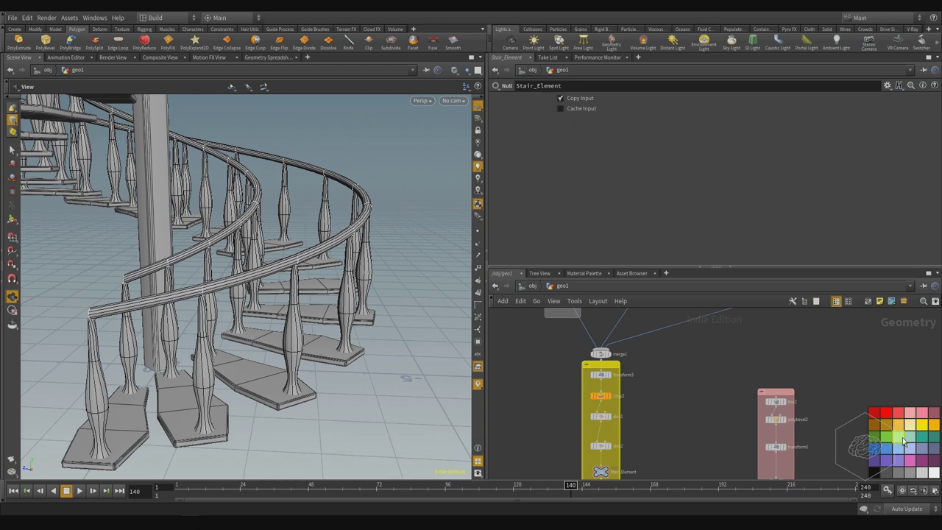
click(874, 437)
click(721, 373)
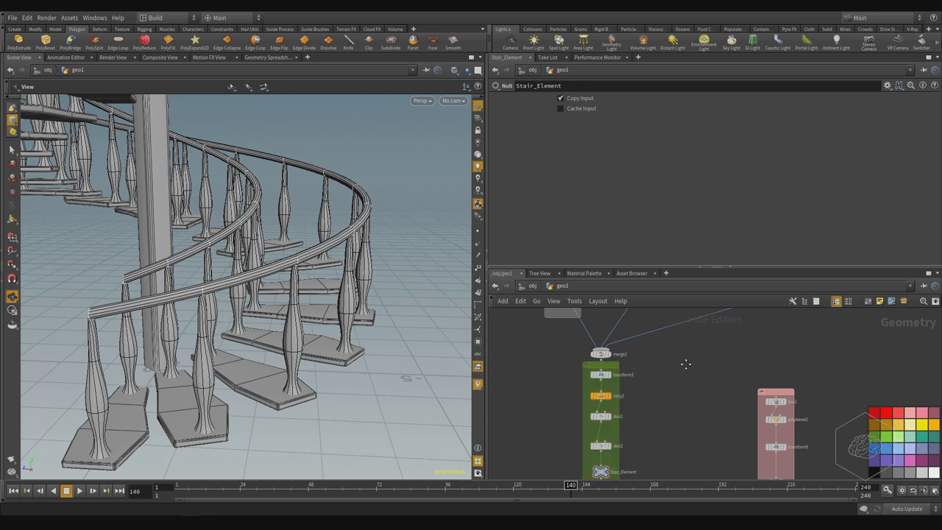
Spread out the three network boxes above merge1, separating the longest branch from the ROD and handrail branches
middle_drag(686, 357, 738, 469)
scroll(668, 378, down, 3)
middle_drag(662, 366, 642, 450)
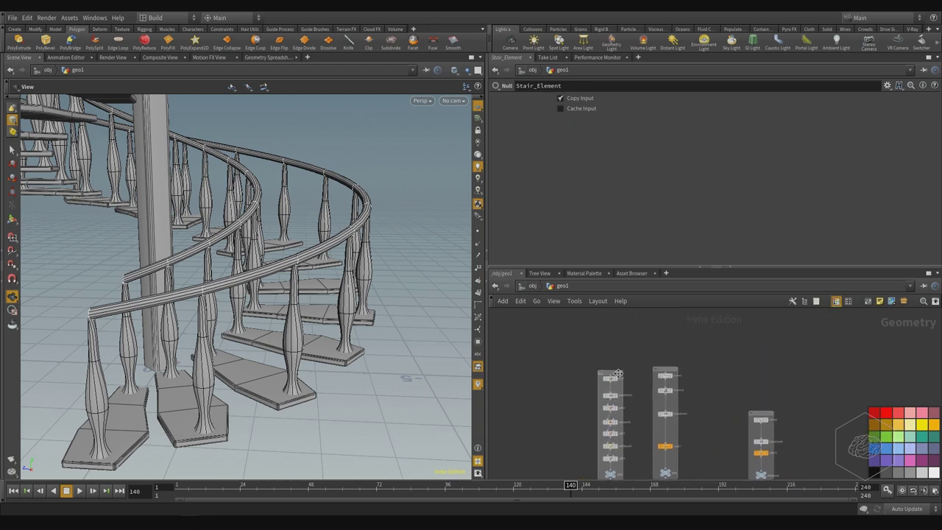
drag(607, 372, 543, 339)
drag(664, 371, 713, 360)
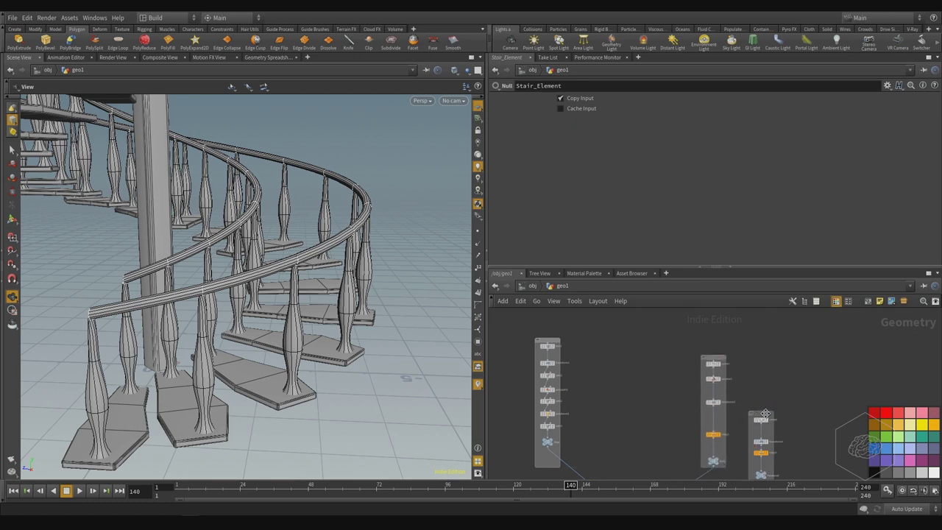
drag(765, 414, 772, 393)
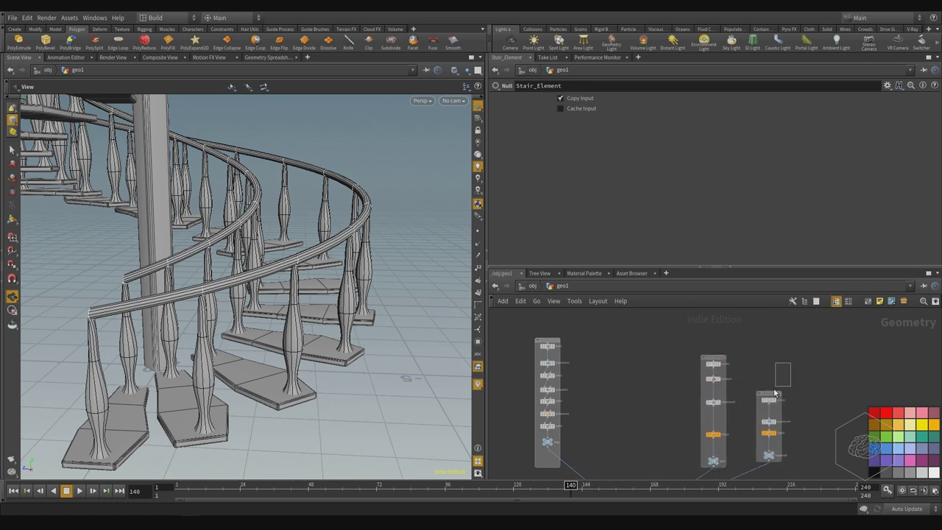
Delete the network box around the handrail branch while keeping its nodes
click(774, 393)
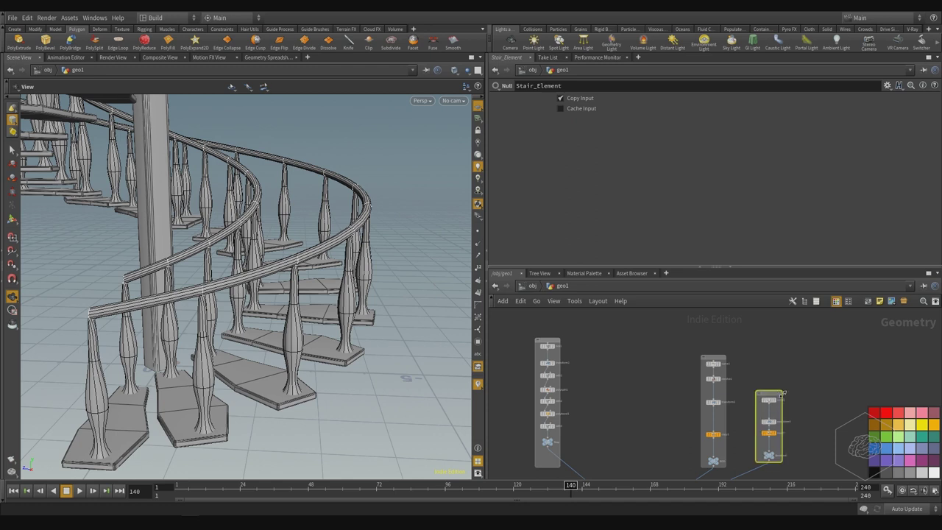
key(Delete)
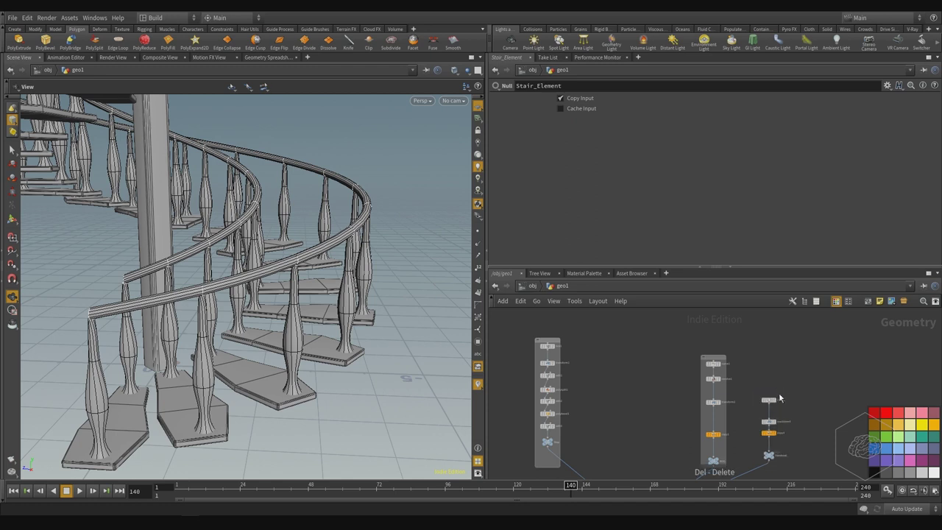
Replace the ROD branch's network box with a single one around both the ROD and handrail branches, and colour it dark yellow
click(727, 359)
key(Delete)
drag(825, 345, 700, 454)
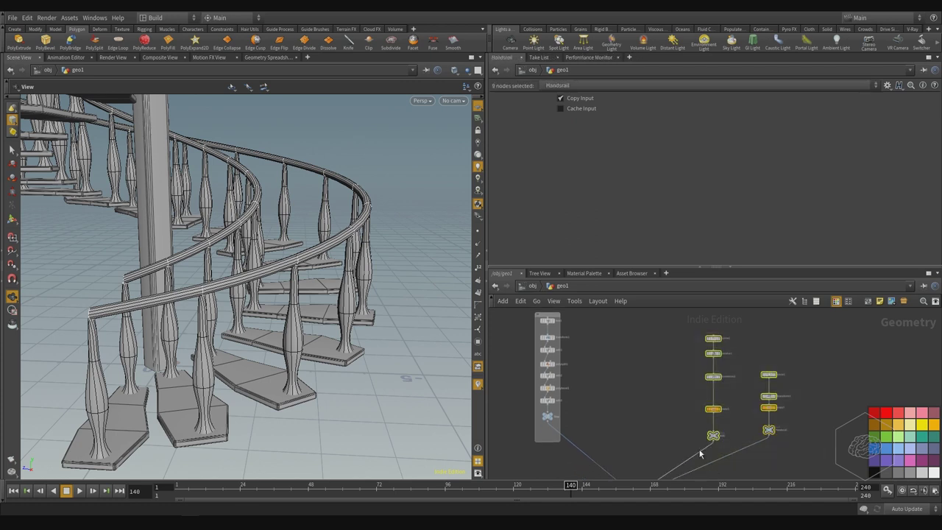
key(shift+o)
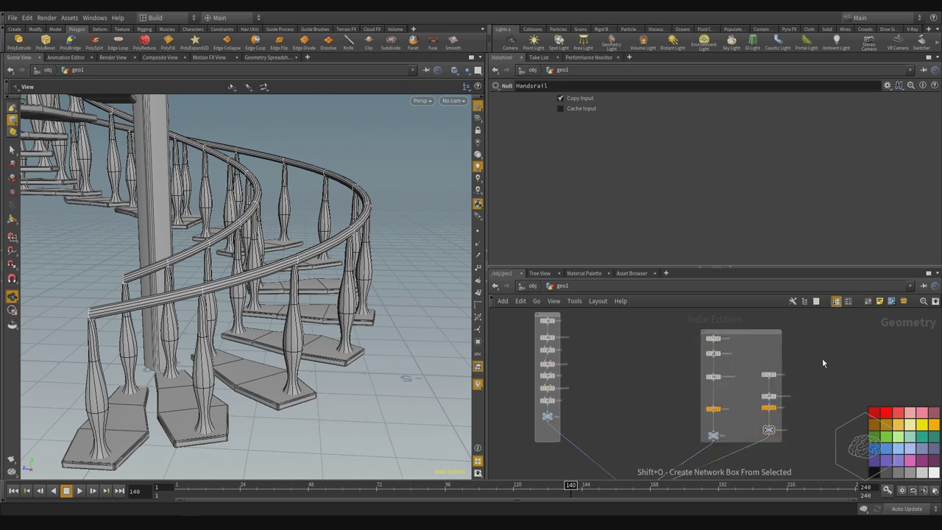
click(769, 332)
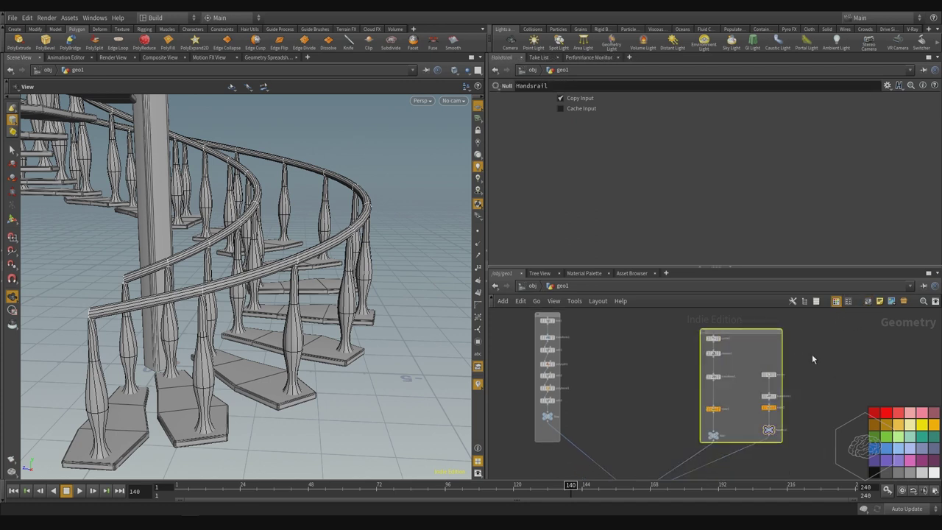
click(898, 420)
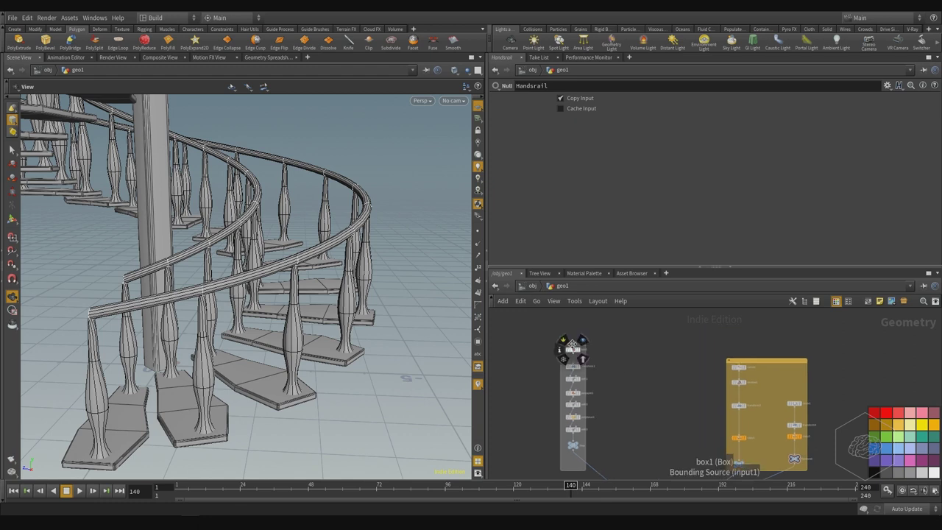
Add a Null below merge2, wire merge2's output into it and align it directly under the merge
middle_drag(683, 381, 625, 277)
scroll(611, 327, down, 5)
middle_drag(632, 359, 655, 388)
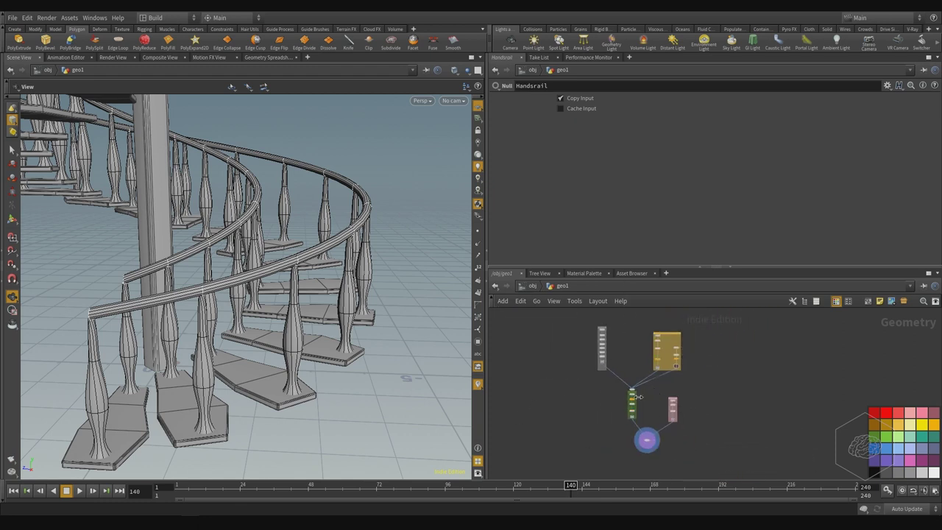
scroll(655, 425, up, 2)
click(668, 451)
scroll(670, 434, up, 2)
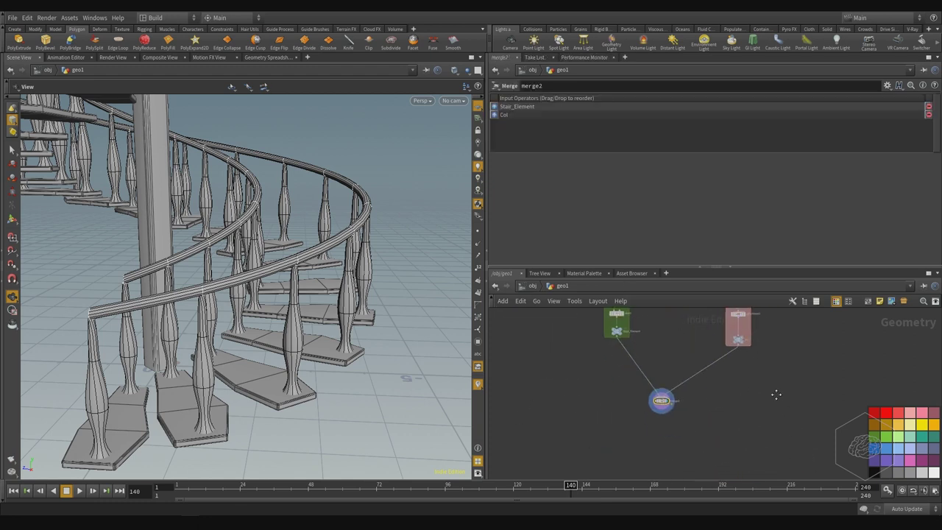
key(Tab)
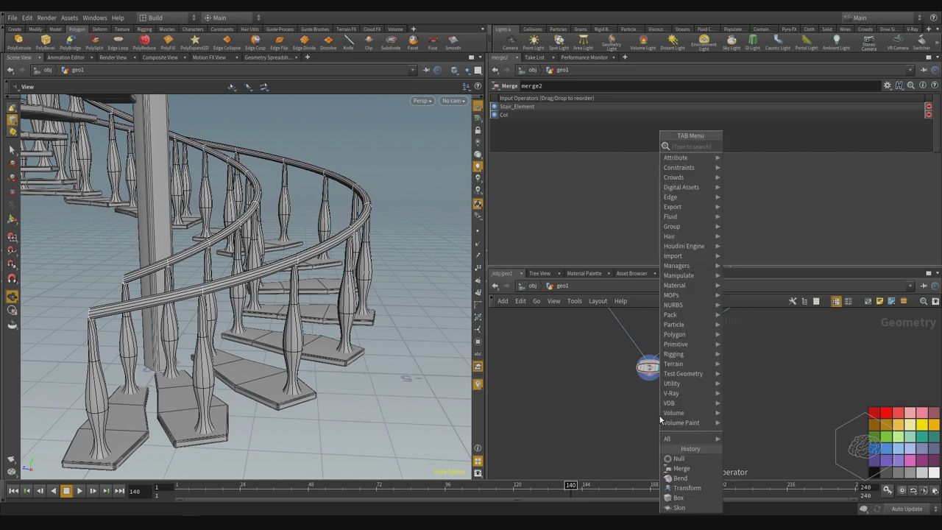
text(nul)
key(Return)
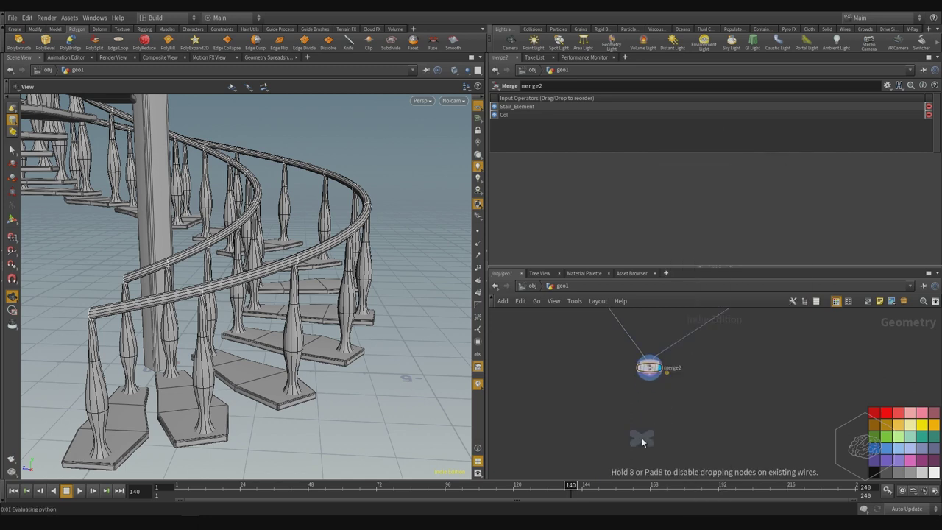
click(641, 437)
click(649, 381)
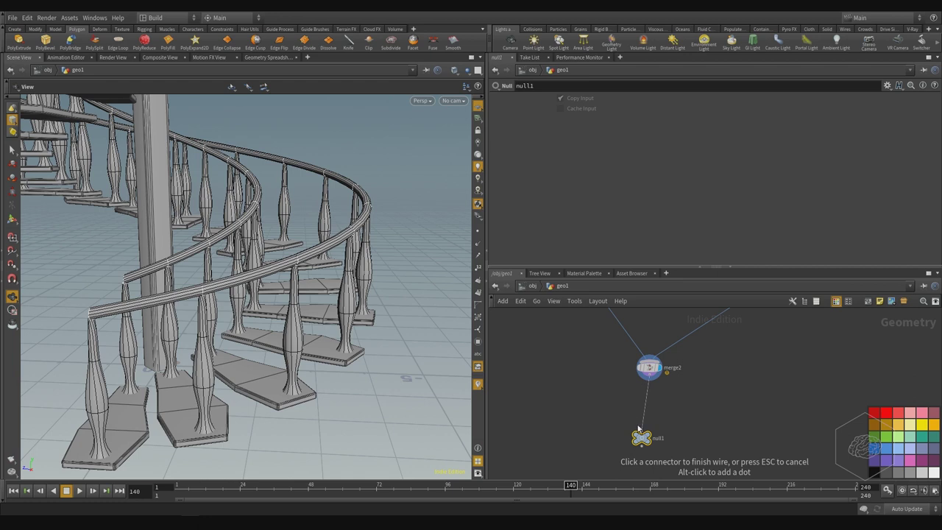
click(637, 429)
drag(640, 436, 655, 440)
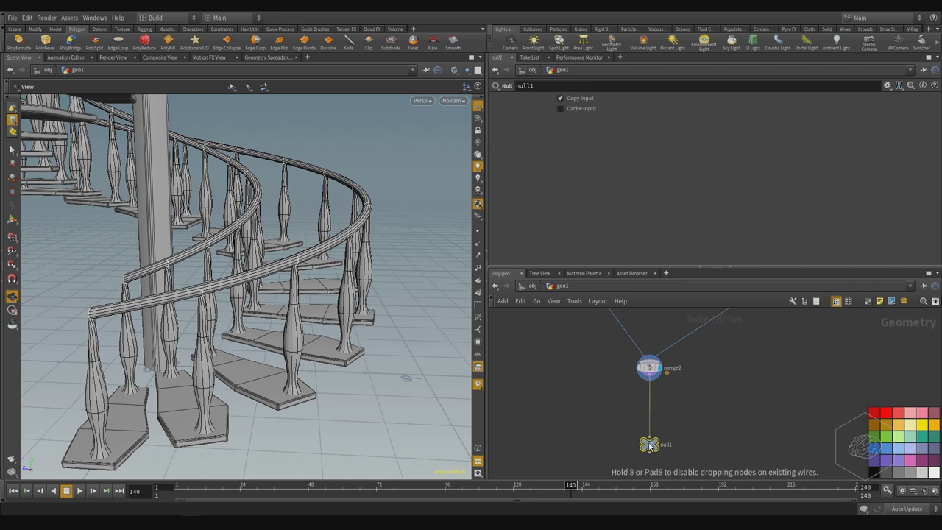
Make the null under merge2 the displayed node and rename it Spiral_Staircase
click(670, 439)
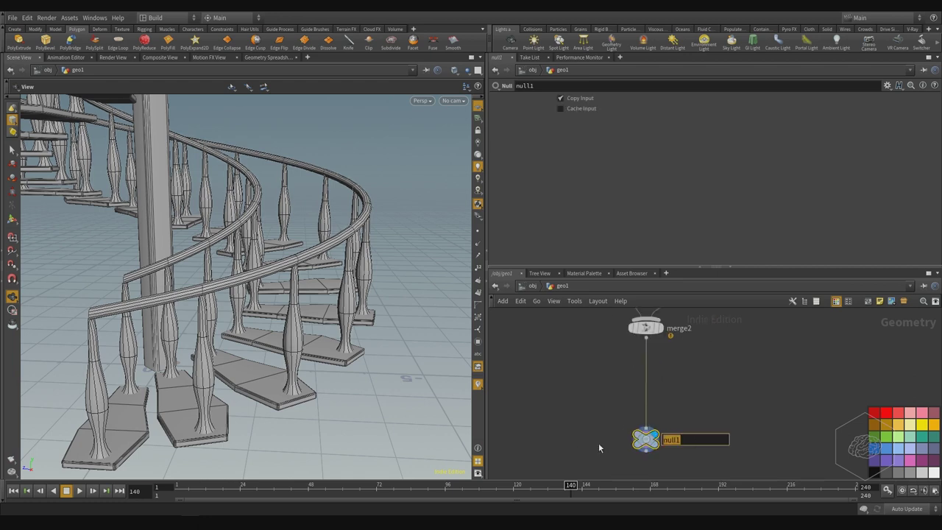
text(Spiral_Staircase)
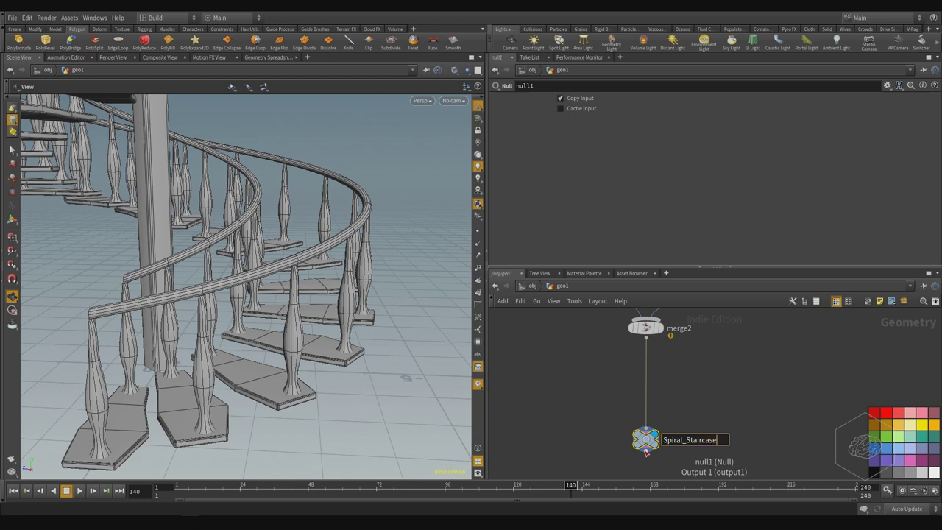
key(Return)
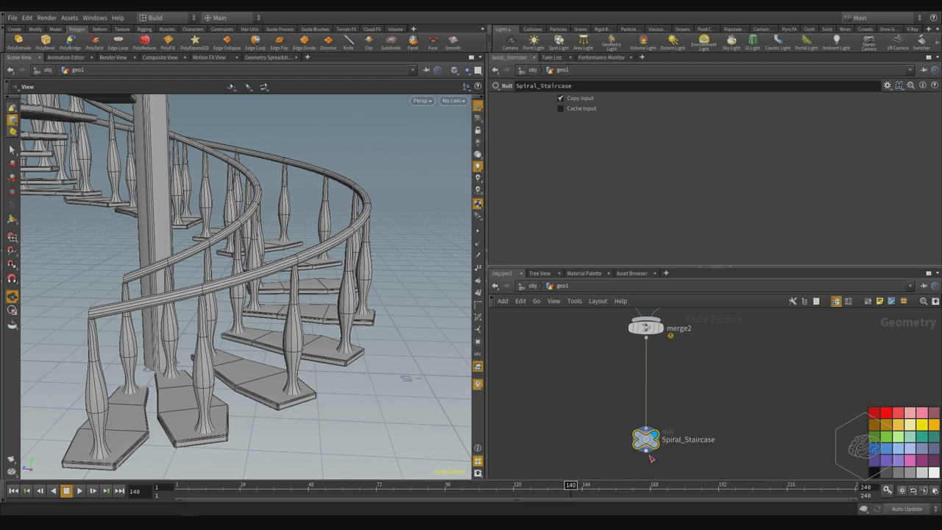
Colour the Spiral_Staircase null red
drag(761, 402, 506, 485)
mouse_move(770, 405)
middle_down()
mouse_move(746, 427)
mouse_move(715, 344)
middle_up()
scroll(736, 429, down, 5)
scroll(660, 362, up, 4)
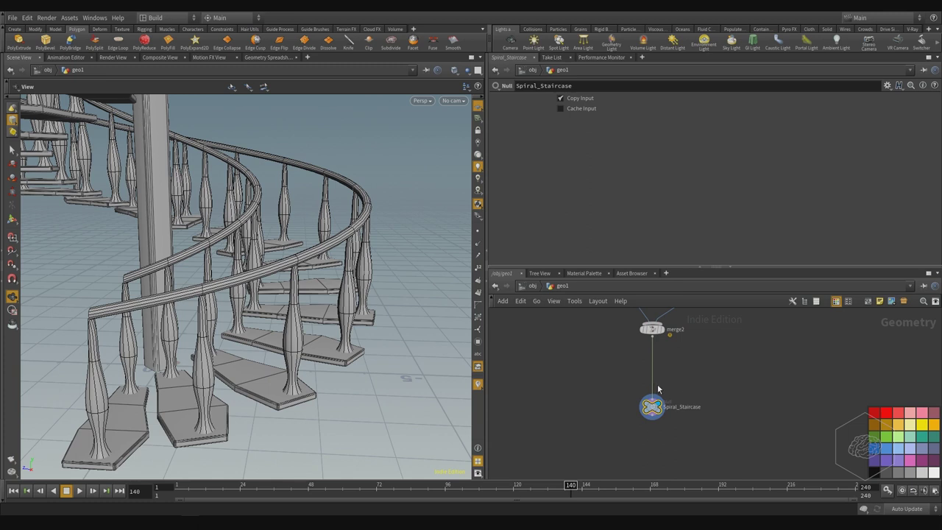
scroll(640, 416, up, 2)
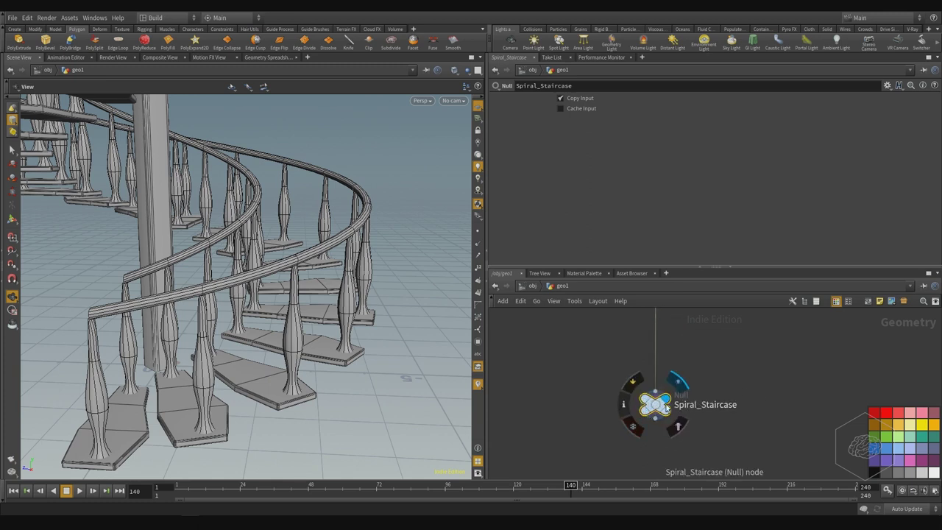
click(885, 413)
scroll(707, 425, down, 2)
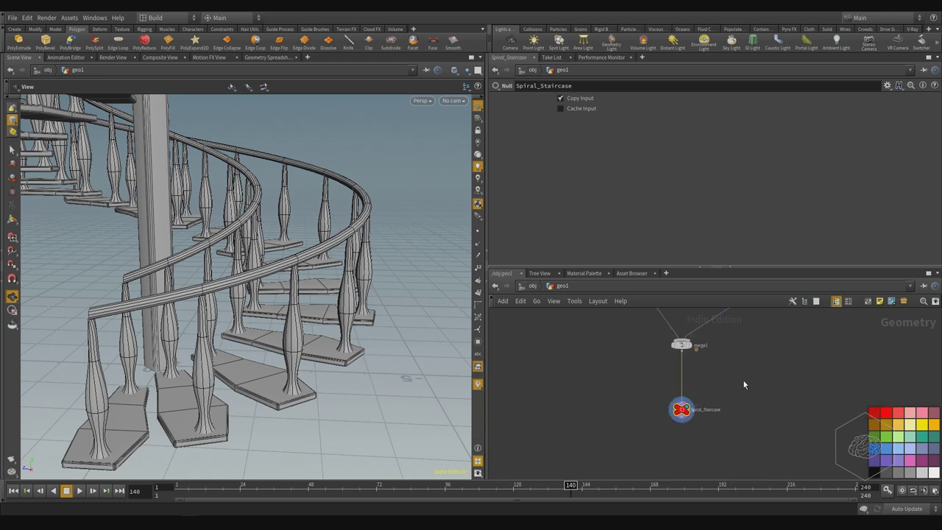
Move merge1 up, farther away from the green Stair_Element network box
scroll(743, 384, down, 3)
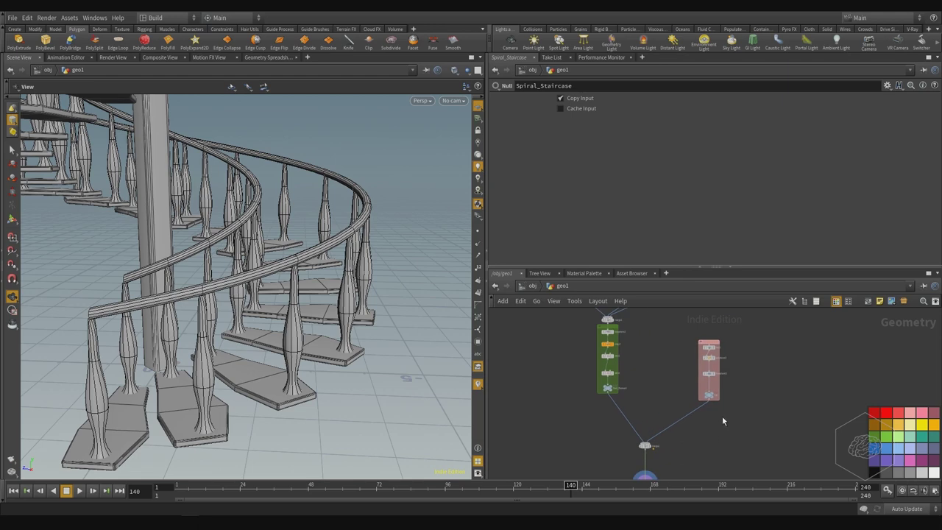
middle_drag(664, 342, 652, 435)
scroll(578, 417, up, 3)
drag(609, 409, 608, 378)
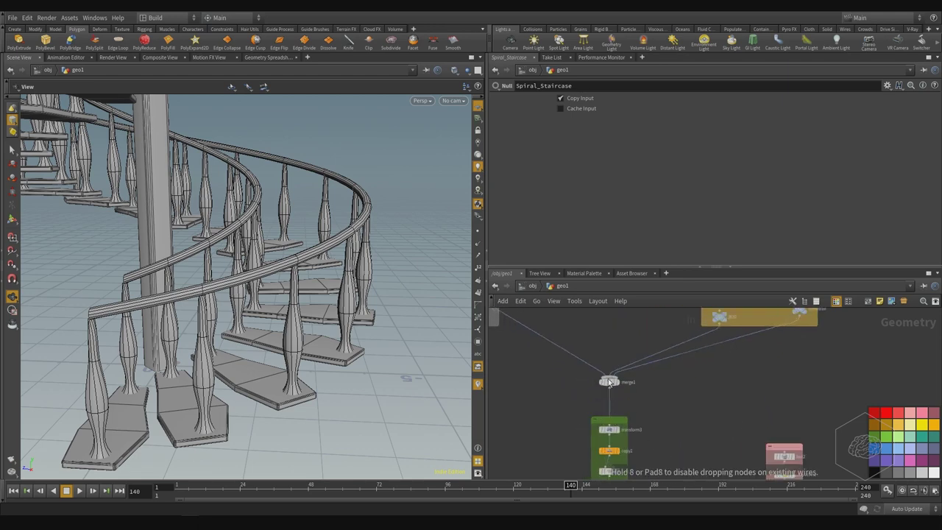
key(h)
Look over the whole staircase and inspect the parameters of transform5 in the pink Col box
middle_drag(343, 240, 341, 273)
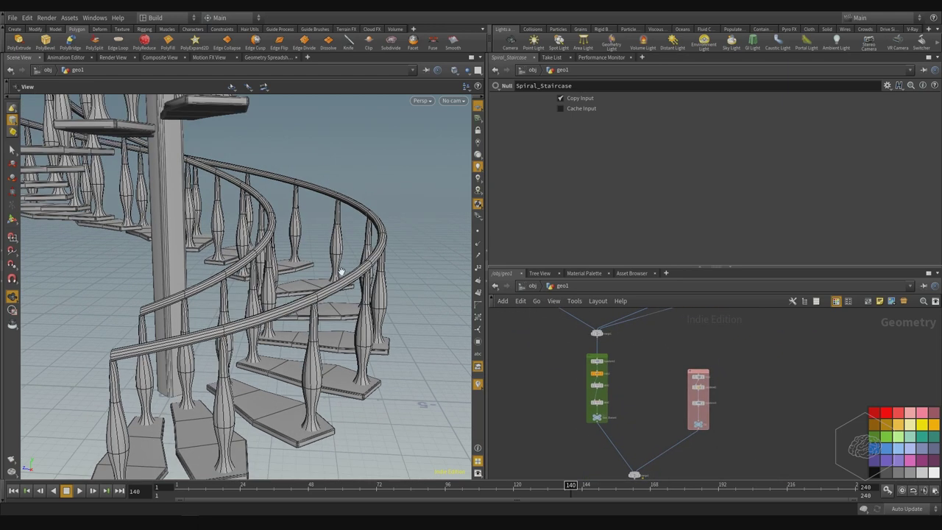
scroll(338, 274, down, 4)
drag(362, 257, 308, 293)
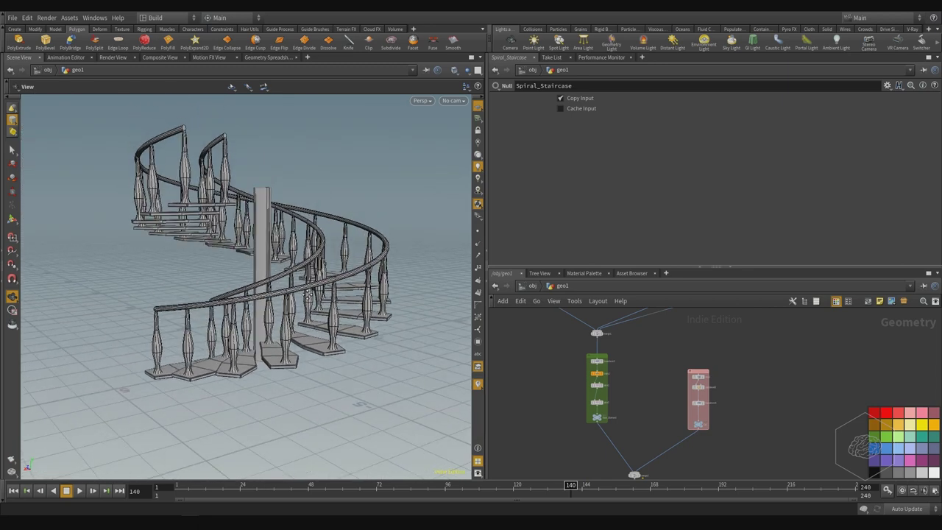
middle_drag(673, 419, 660, 365)
scroll(677, 343, up, 4)
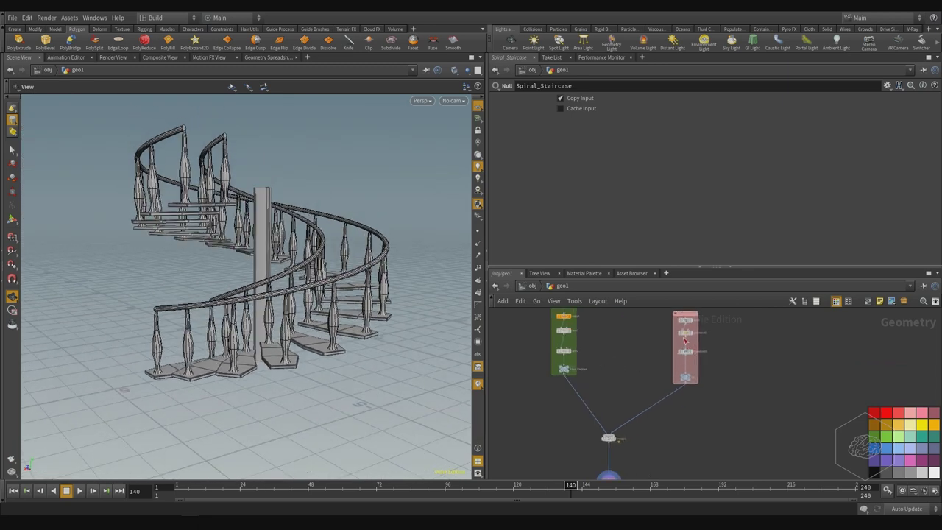
scroll(708, 364, up, 2)
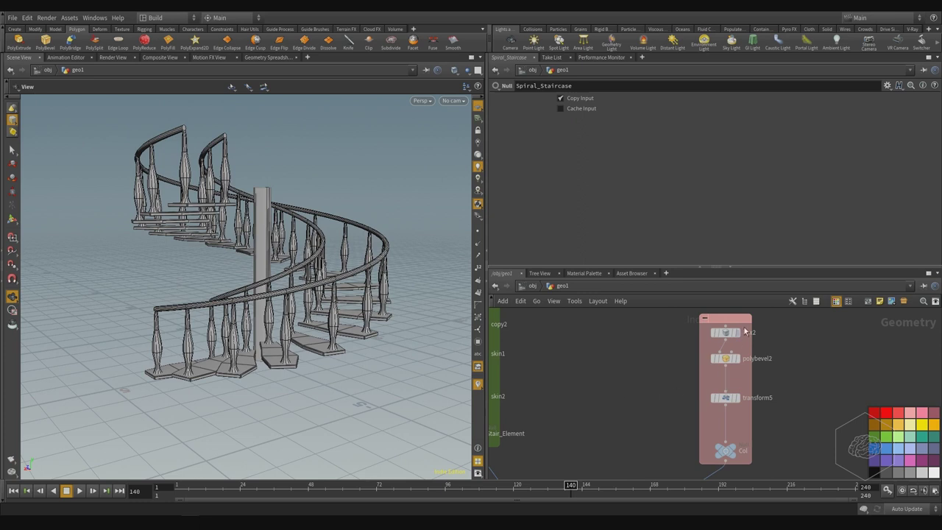
click(724, 398)
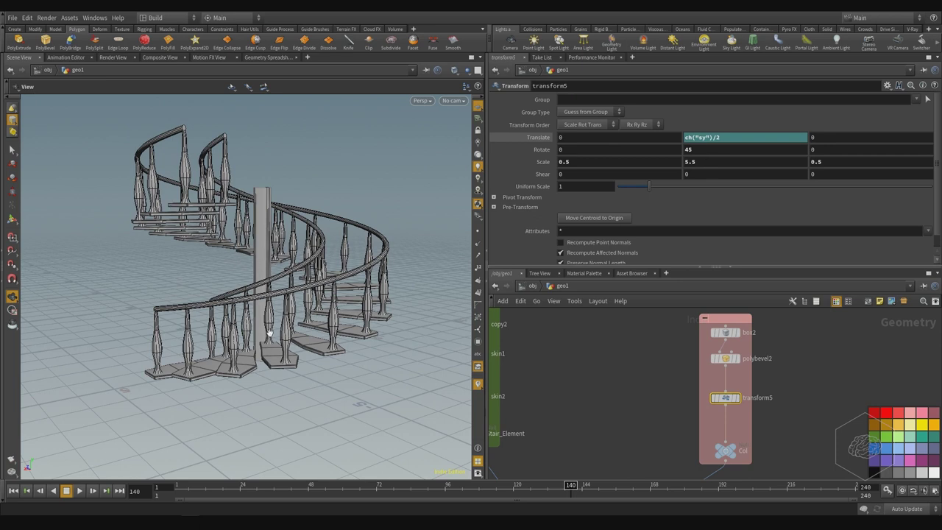
Open the parameters of copy2 from the green Stair_Element box in a floating window and place it over the viewport
middle_drag(639, 426, 682, 378)
scroll(682, 378, down, 3)
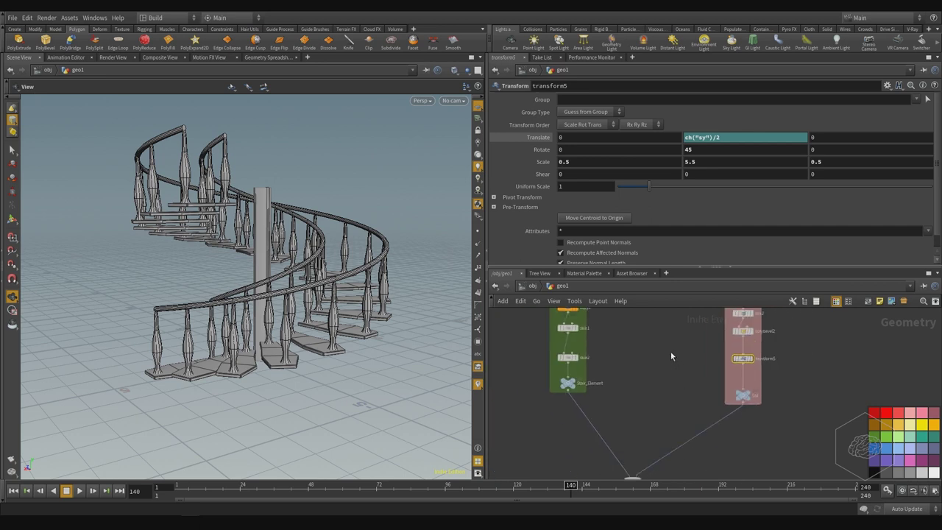
scroll(670, 356, down, 3)
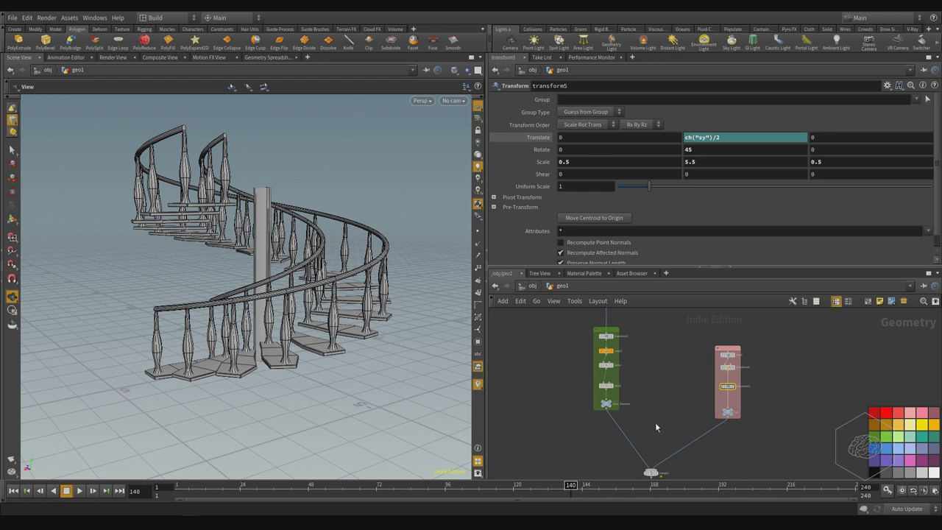
middle_drag(656, 427, 692, 393)
scroll(643, 378, up, 3)
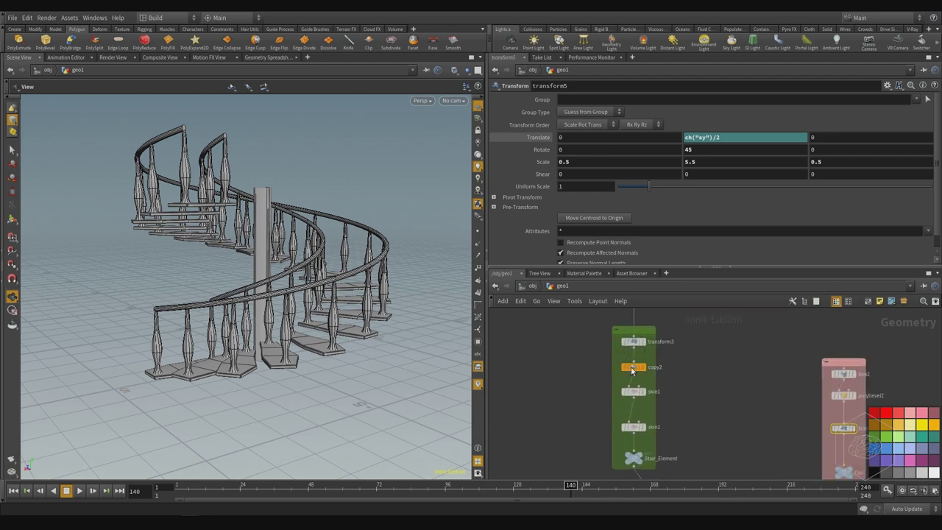
click(632, 370)
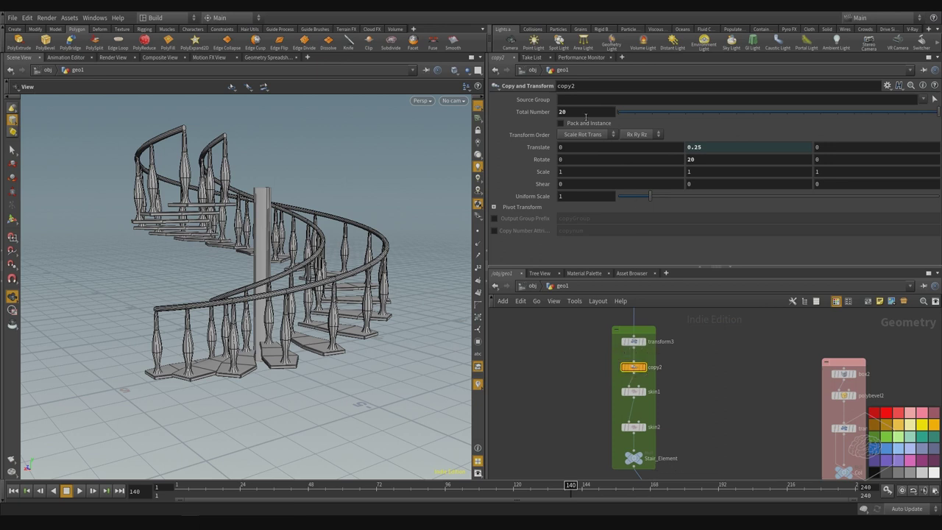
middle_drag(669, 369, 589, 372)
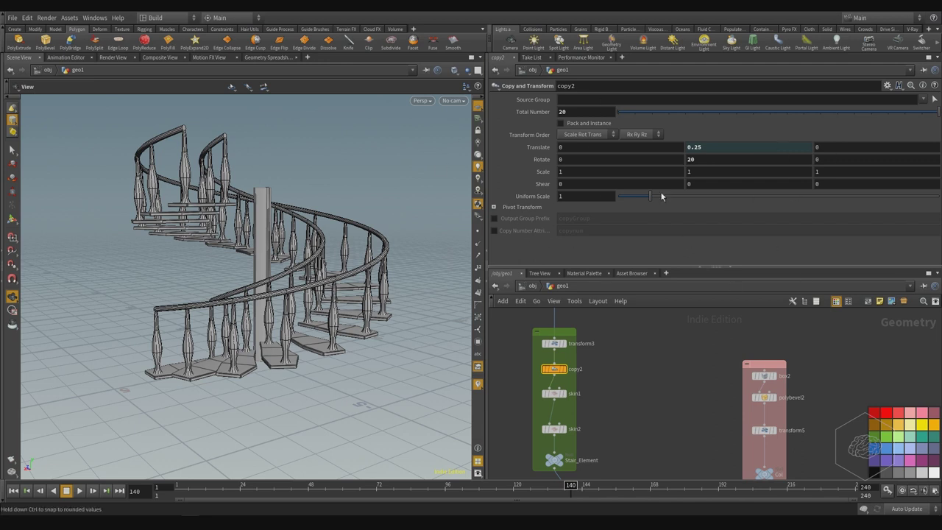
right_click(551, 374)
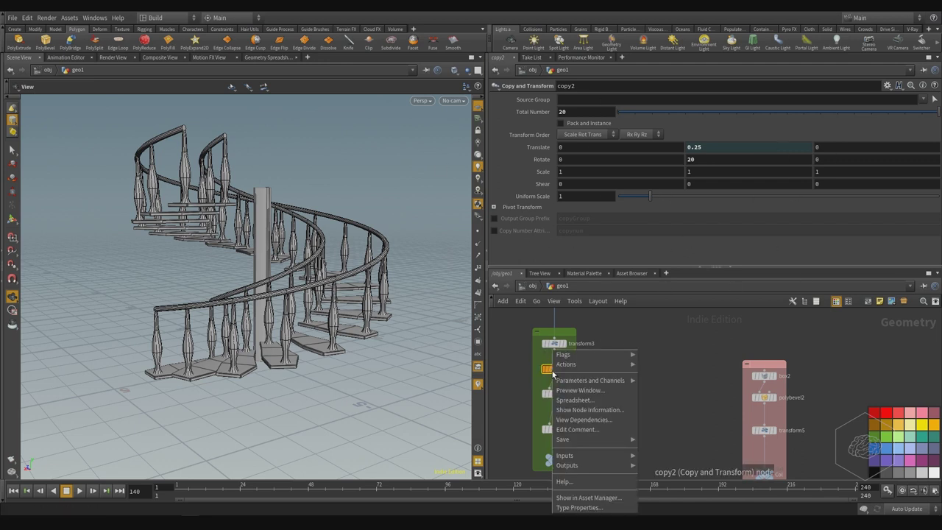
mouse_move(585, 381)
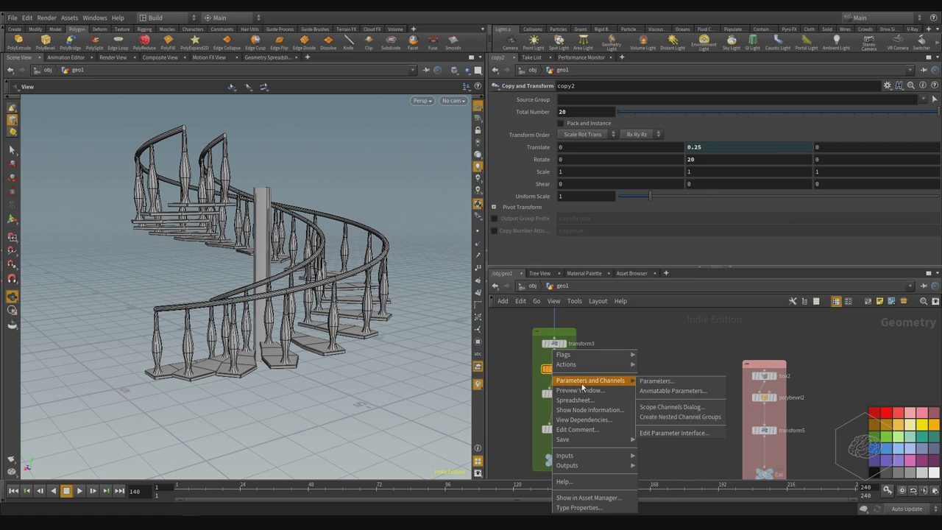
click(656, 381)
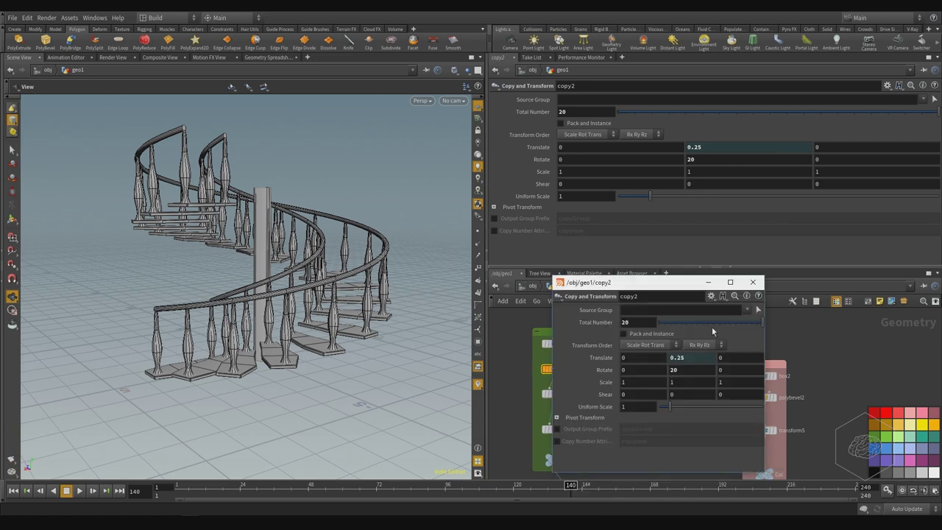
drag(670, 287, 371, 288)
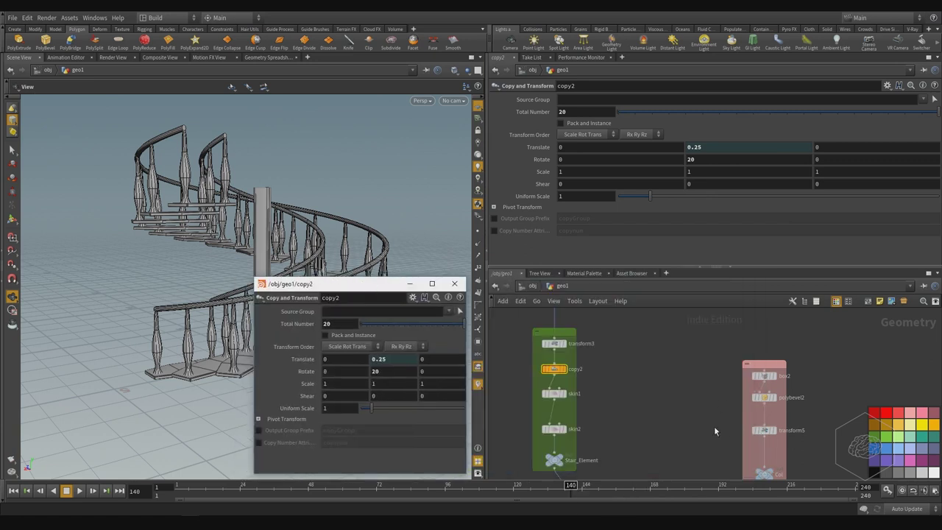
Link copy2's Total Number to the Y scale of transform5 in the pink Col box as a relative channel reference
middle_drag(780, 427, 744, 365)
scroll(744, 366, up, 5)
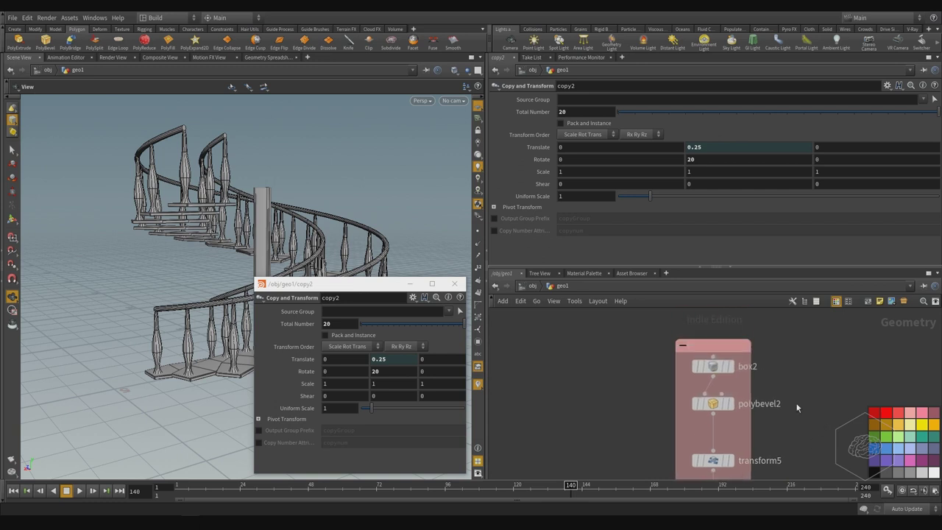
middle_drag(783, 397, 799, 362)
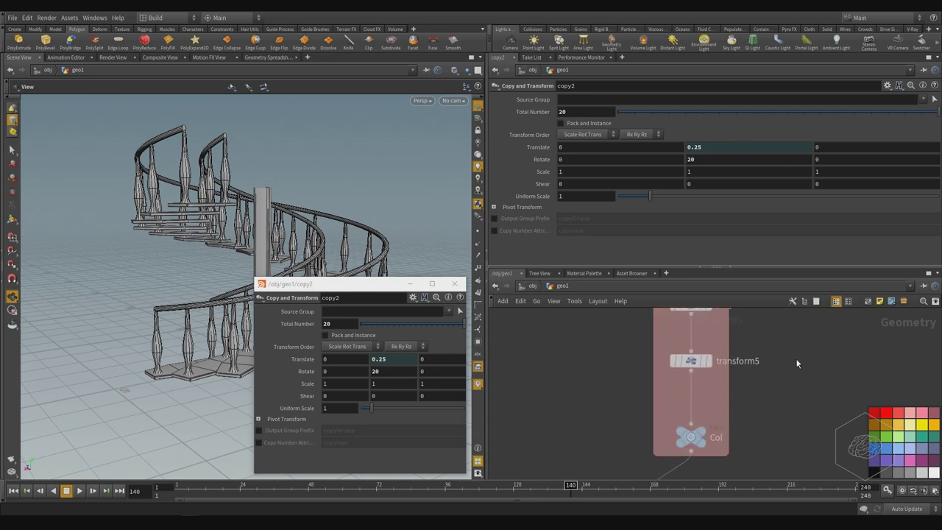
click(690, 362)
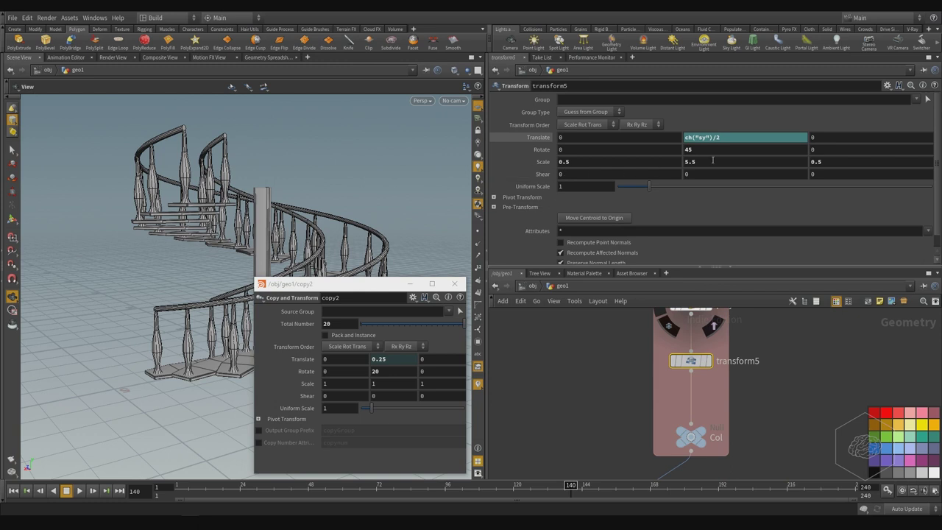
key(Return)
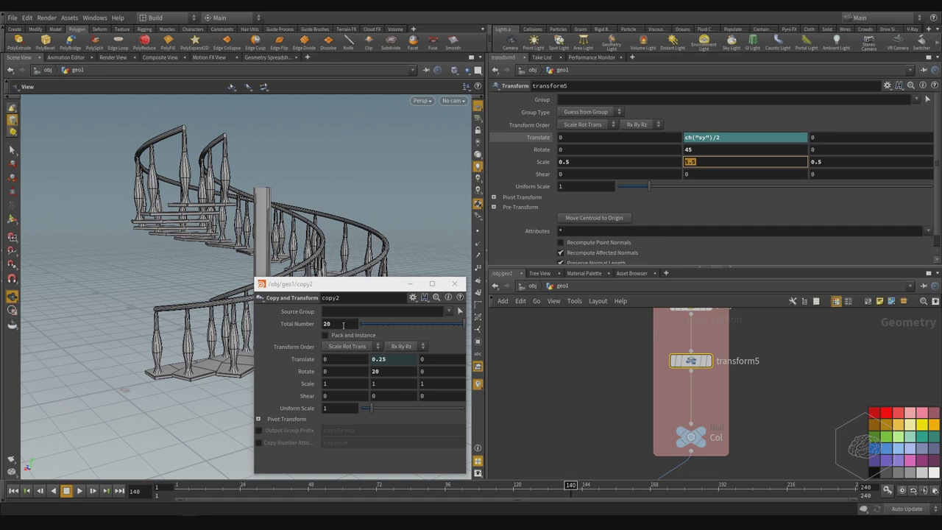
right_click(723, 163)
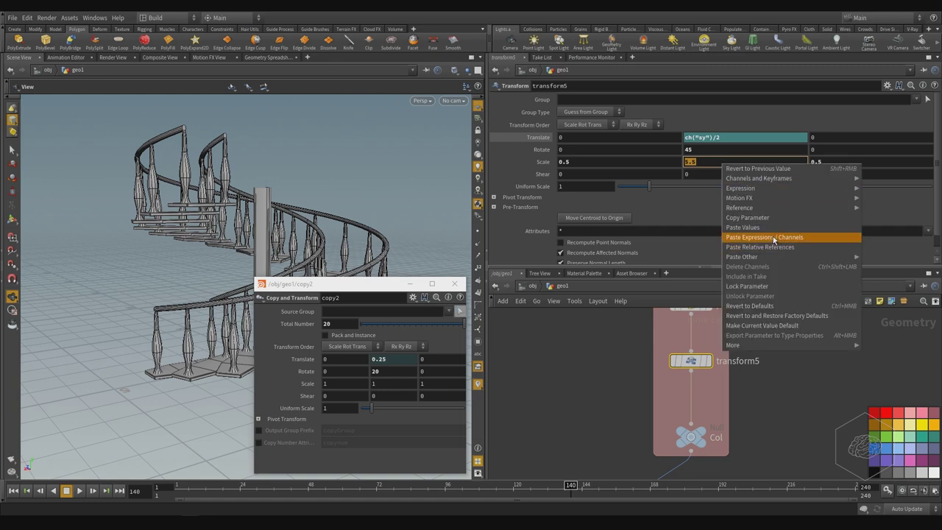
click(708, 162)
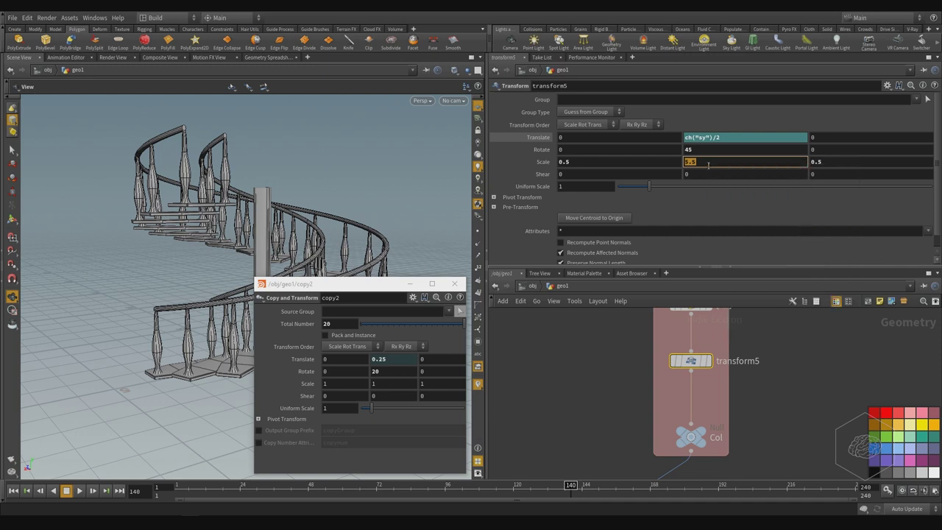
drag(695, 161, 330, 326)
click(689, 161)
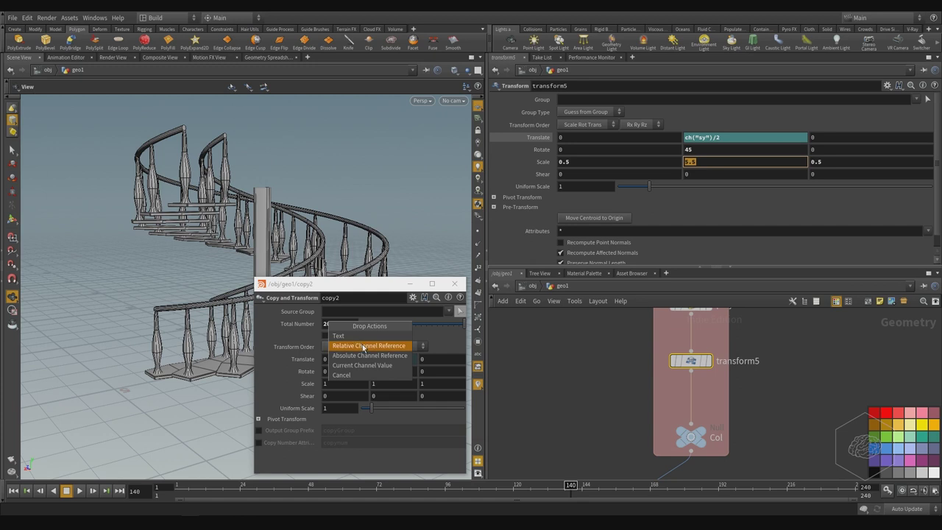
click(363, 346)
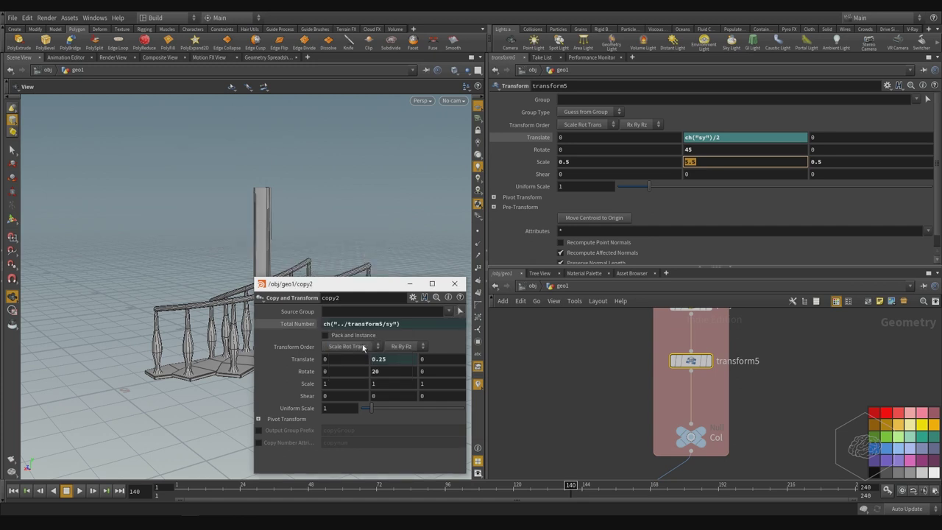
click(421, 324)
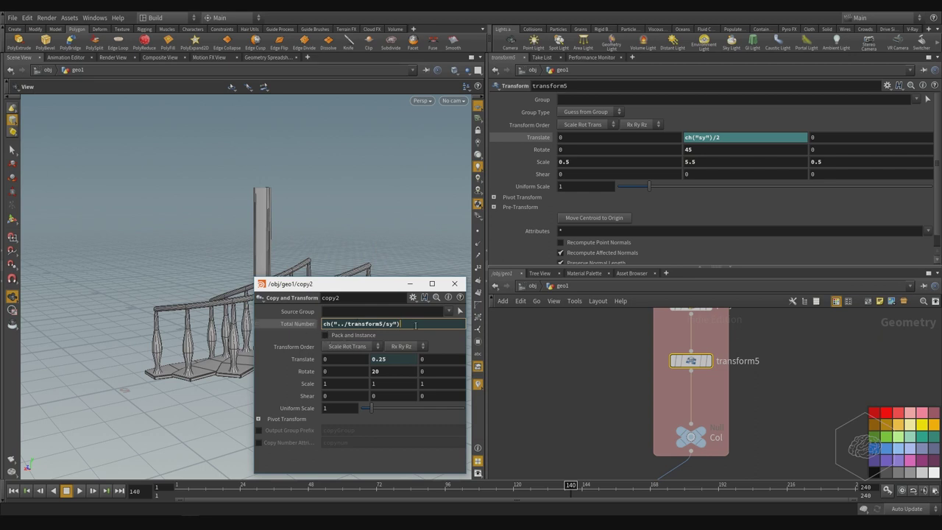
Move the floating copy2 parameter window off the viewport over the network and compare the stairs with the post
drag(376, 285, 365, 103)
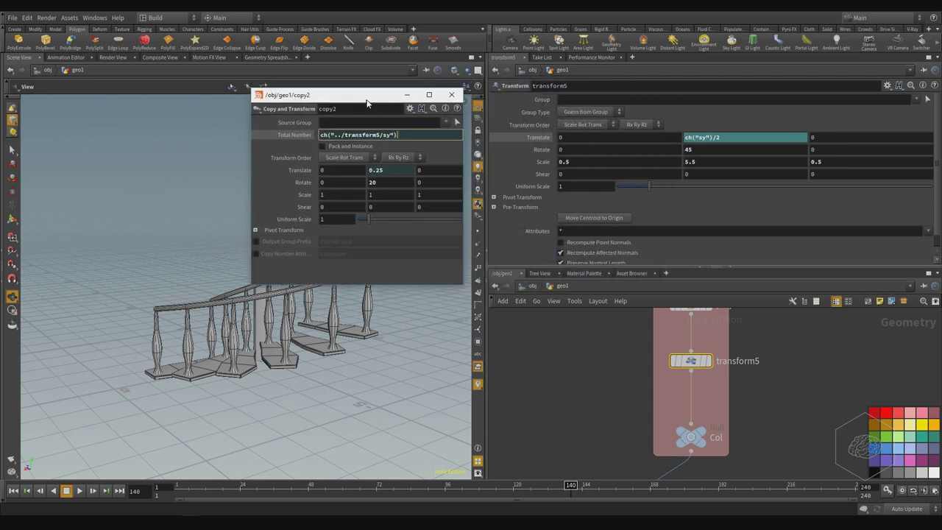
middle_drag(370, 372, 290, 428)
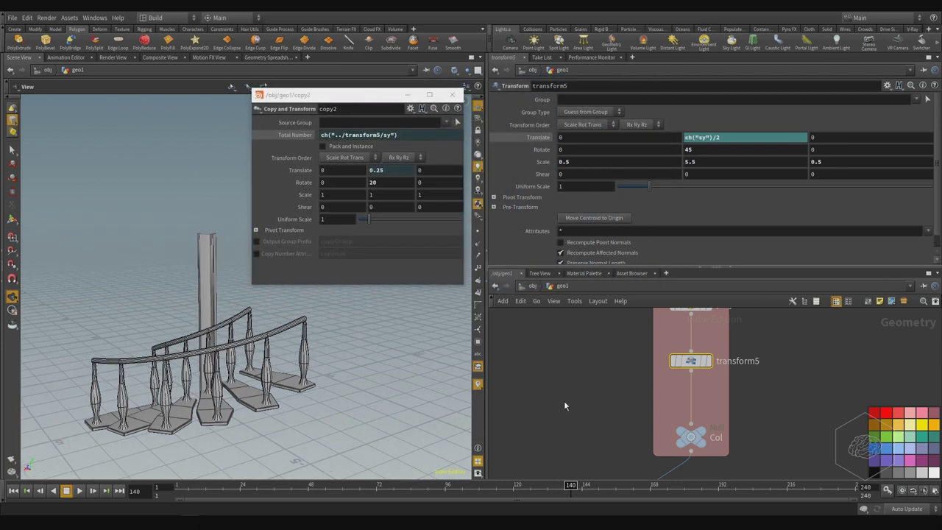
middle_drag(563, 401, 667, 398)
drag(373, 98, 618, 289)
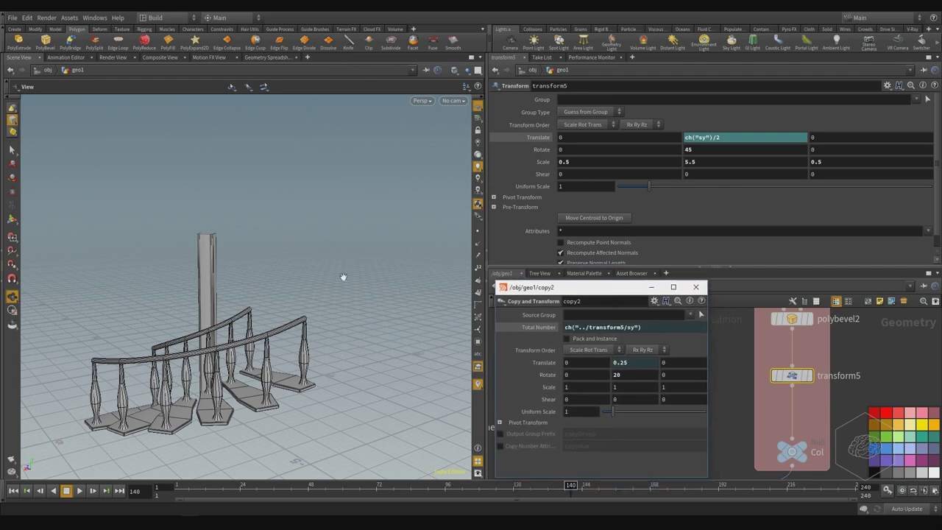
drag(294, 243, 300, 275)
drag(325, 309, 361, 238)
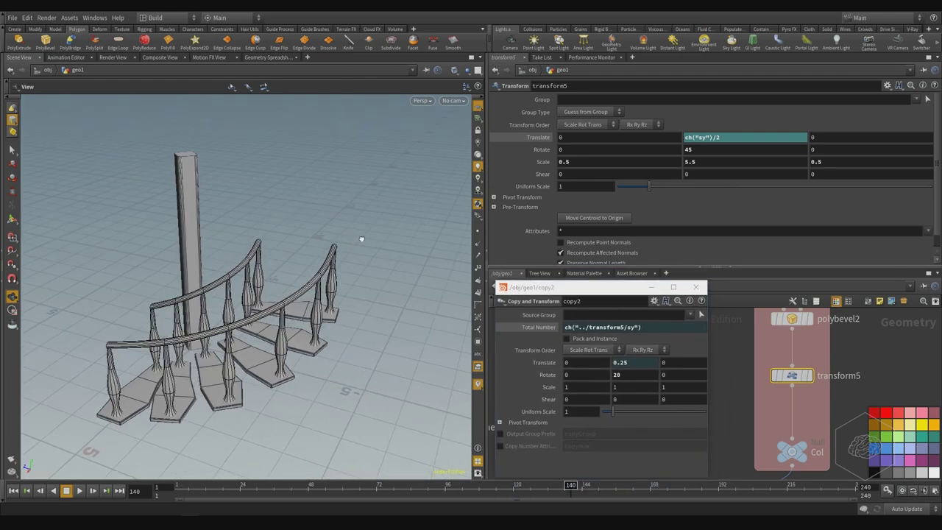
drag(252, 315, 248, 272)
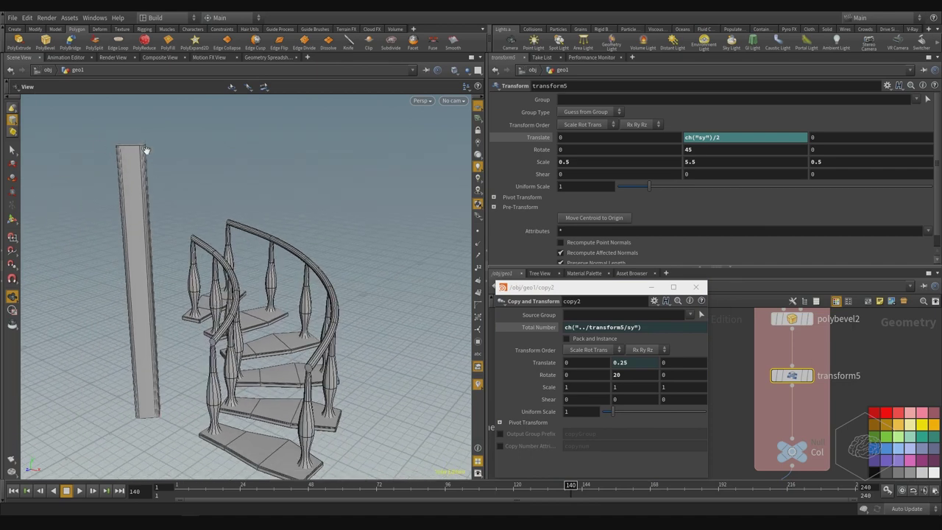
Test the link by setting transform5's Y scale to 3 and then to 5
click(702, 168)
text(3)
key(Return)
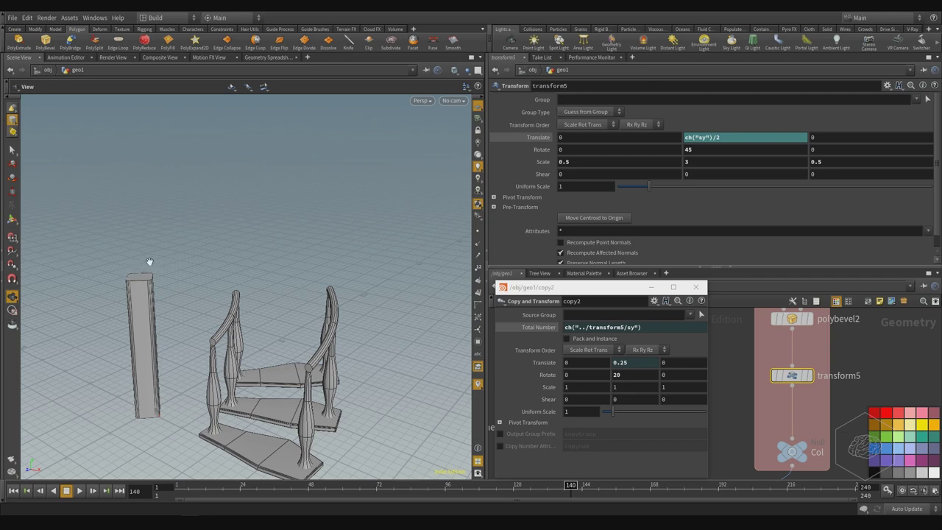
double_click(696, 164)
text(5)
key(Return)
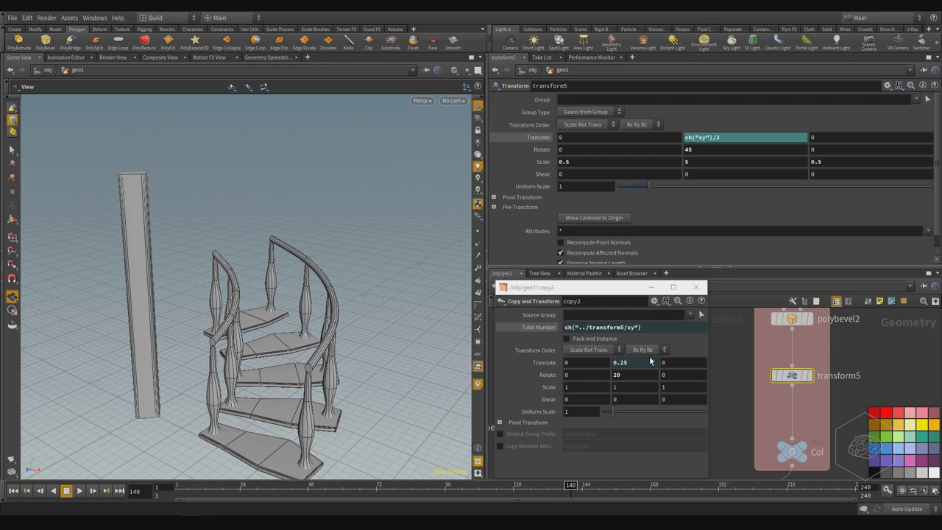
drag(194, 311, 170, 346)
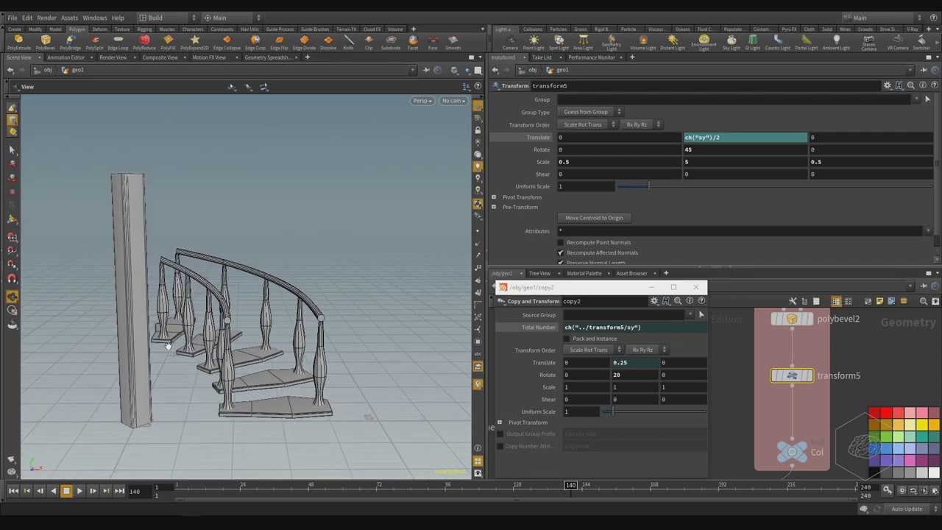
Add a multiplier to copy2's Total Number expression, trying 2 and then ch("../transform5/sy")*3, and check the stairs against the post
click(622, 328)
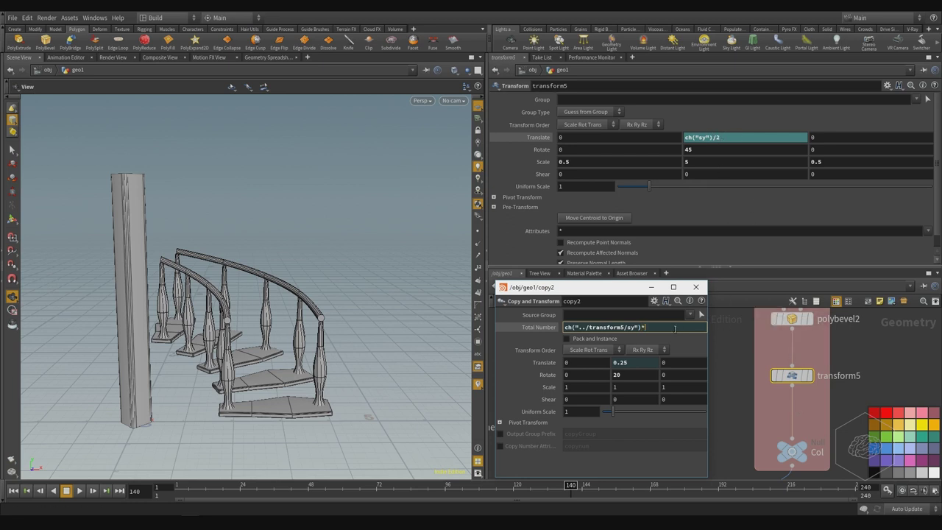
text(2)
key(Return)
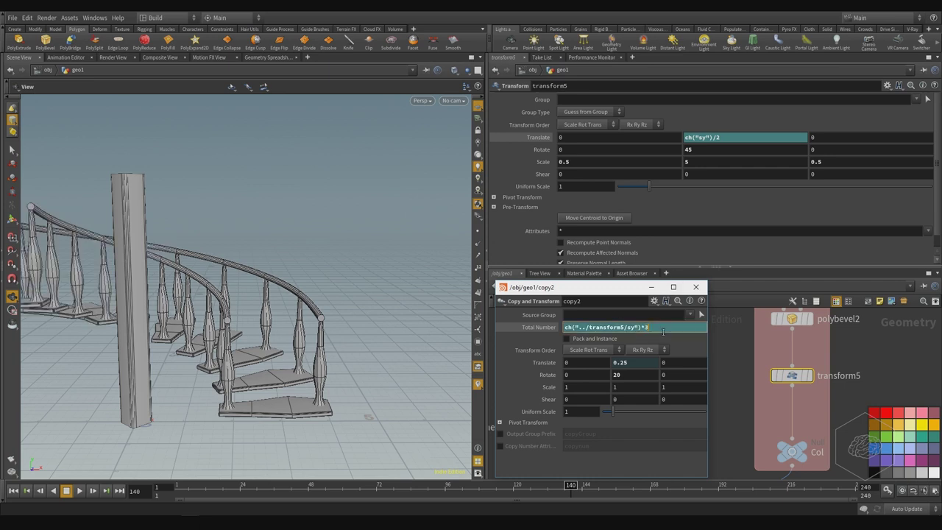
key(Return)
drag(314, 191, 202, 162)
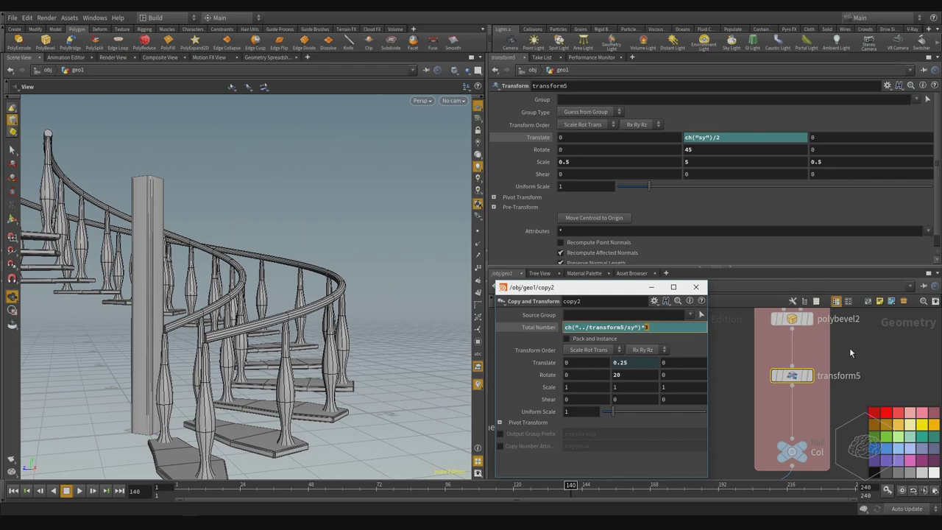
Try 5 as the multiplier in copy2's Total Number expression, then set it to 4
text(5)
key(Return)
drag(390, 263, 299, 268)
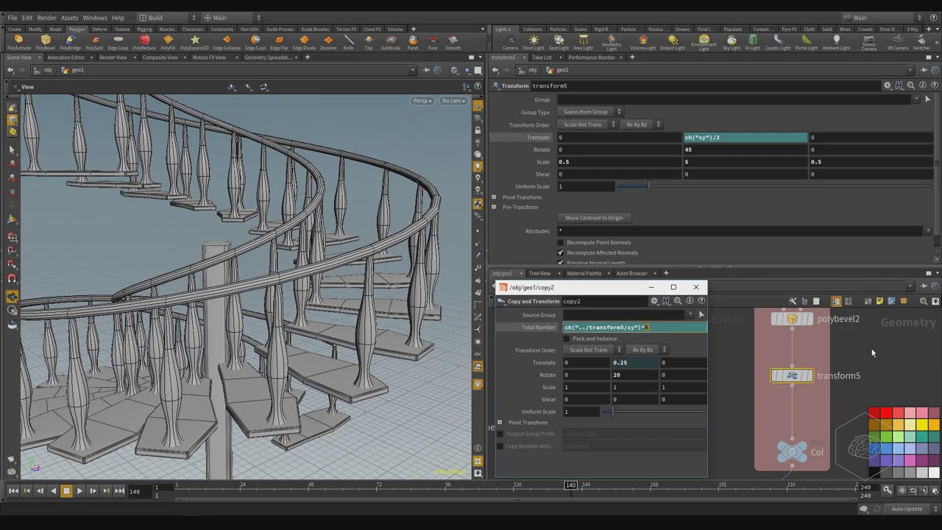
text(4)
key(Return)
drag(281, 292, 457, 318)
Switch copy2's Total Number to show its evaluated value and examine the stairs and post from above and from the side
click(526, 326)
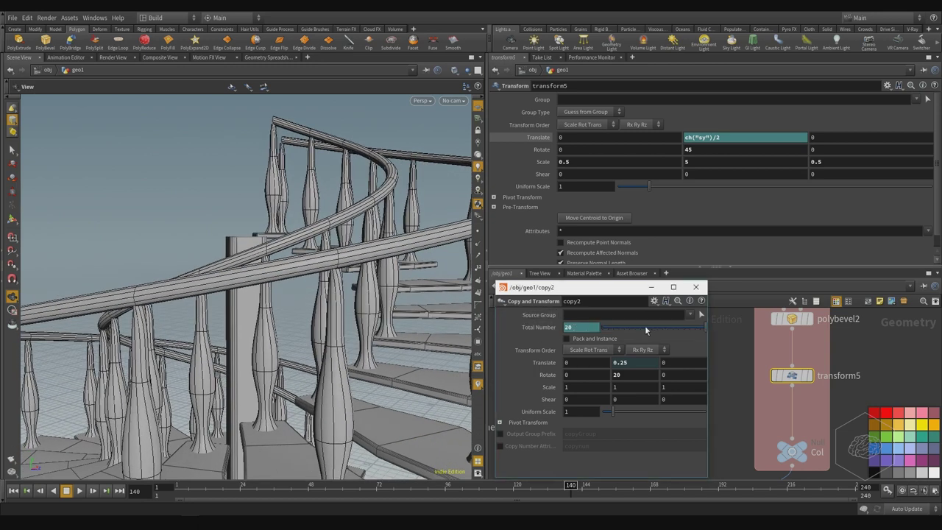
middle_drag(543, 326, 544, 326)
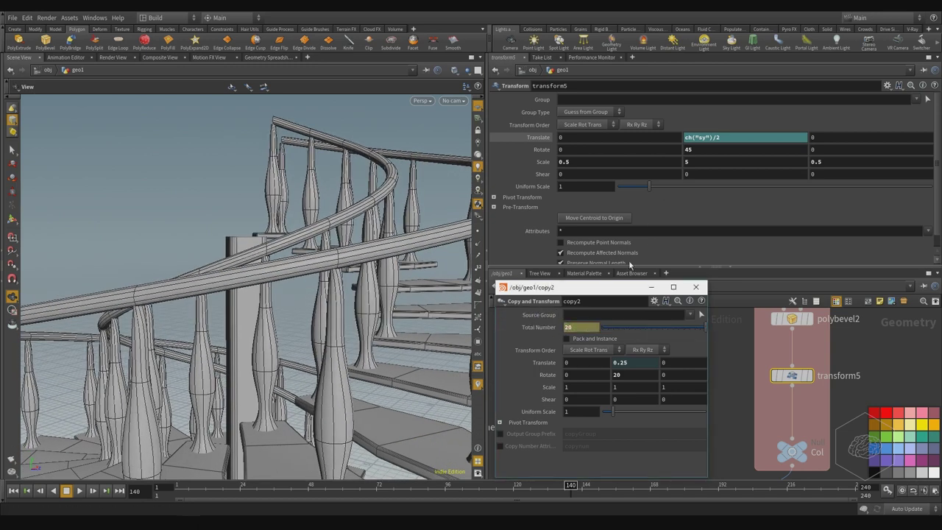
click(538, 330)
click(542, 330)
double_click(574, 325)
drag(272, 270, 329, 322)
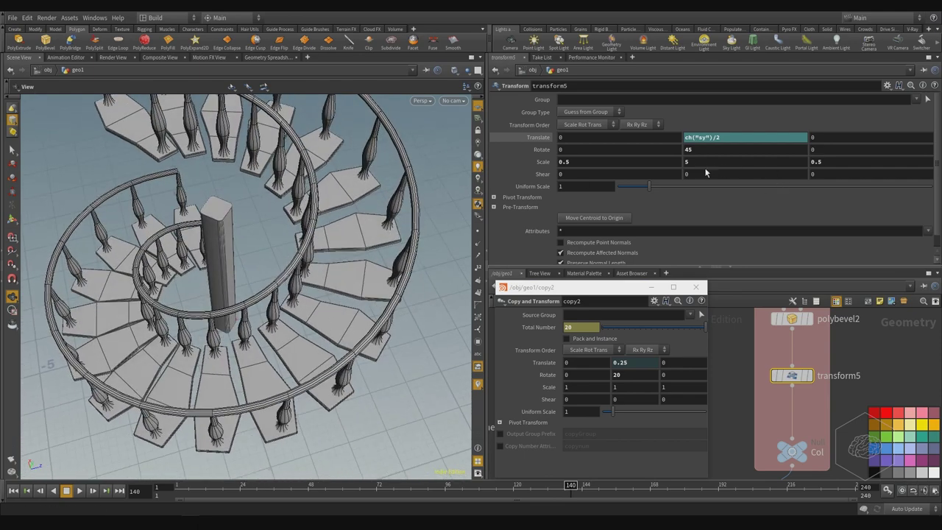
drag(314, 215, 326, 231)
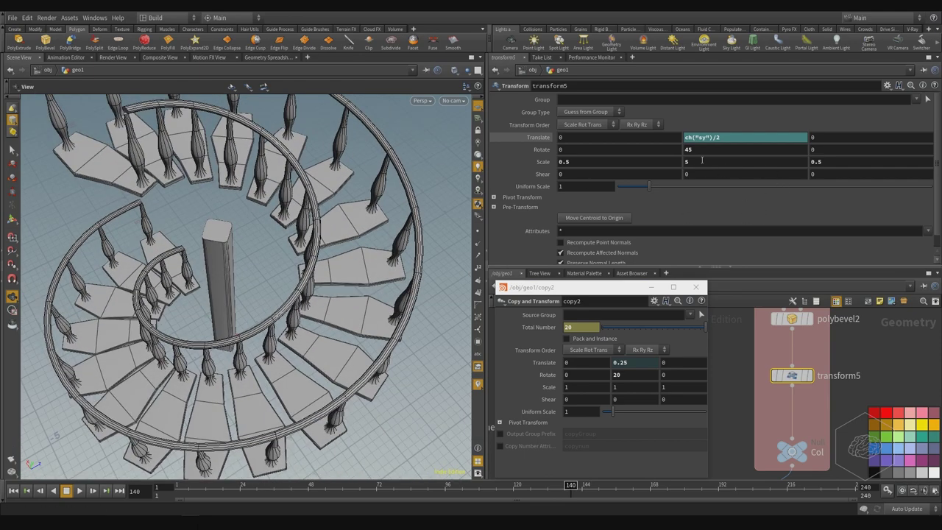
drag(346, 434, 233, 356)
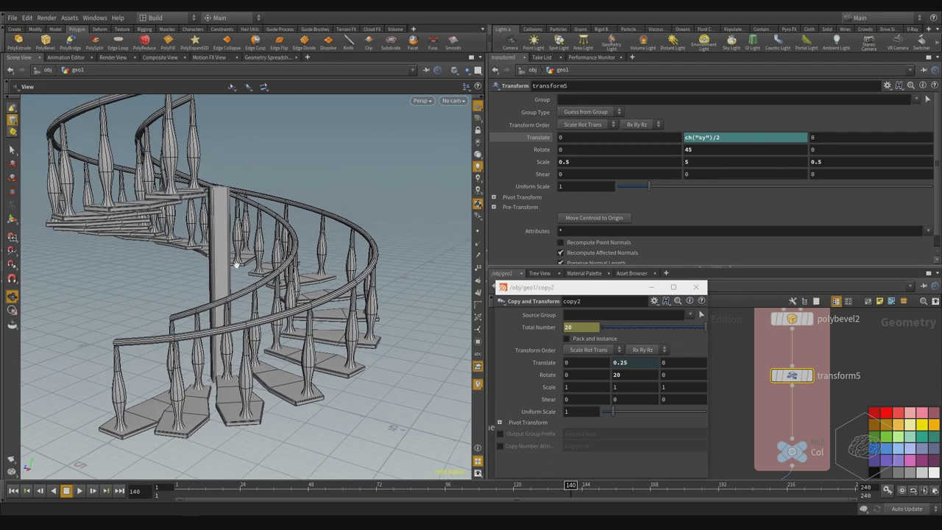
Set transform5's Y scale to 10 and check the extended staircase from several angles
click(714, 162)
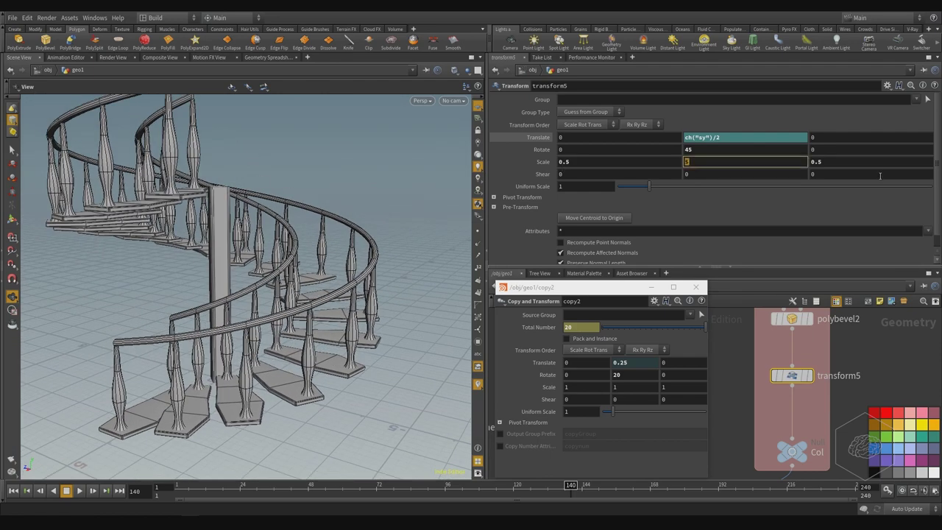
text(10)
key(Return)
scroll(329, 263, down, 10)
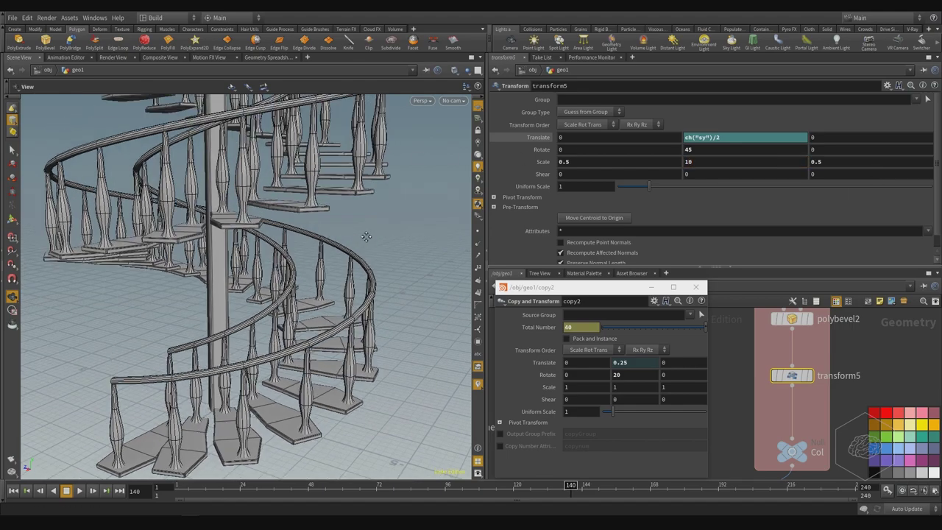
scroll(329, 262, up, 10)
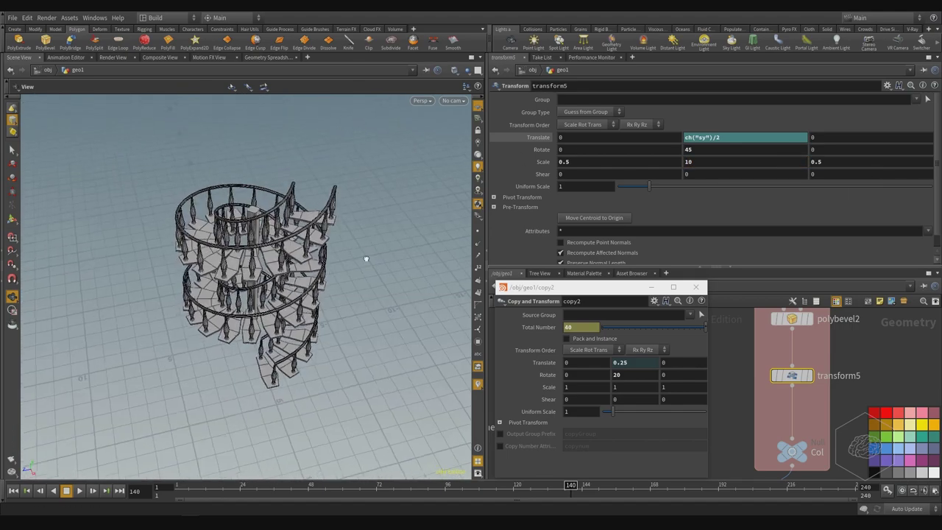
scroll(308, 238, down, 3)
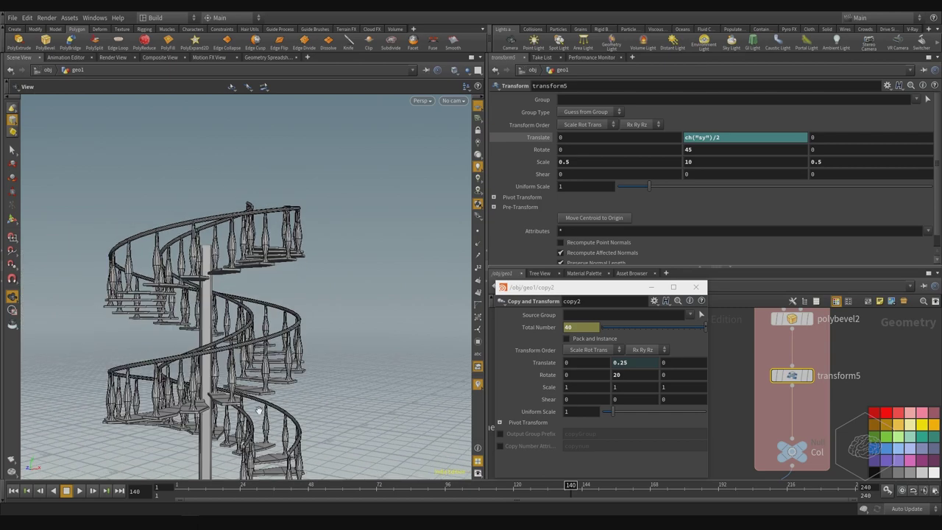
middle_drag(305, 316, 301, 246)
drag(300, 245, 282, 265)
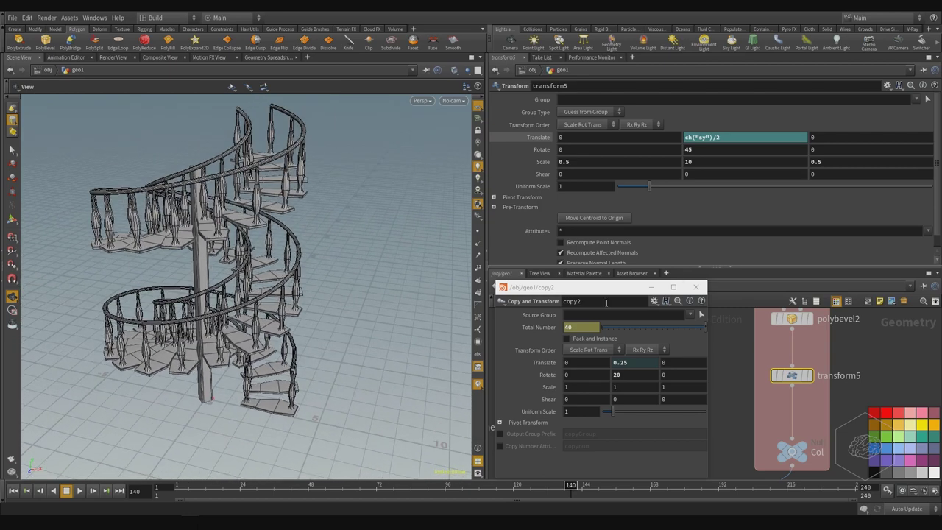
Close the floating copy2 parameter window and look over the staircase's node network
drag(584, 287, 420, 225)
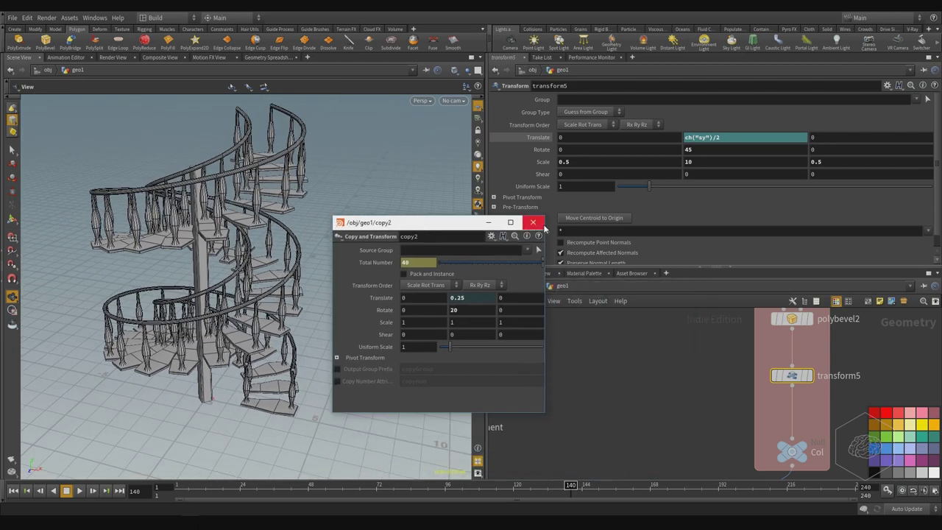
click(533, 222)
scroll(574, 409, down, 5)
middle_drag(591, 398, 655, 422)
scroll(634, 366, down, 2)
middle_drag(806, 367, 741, 366)
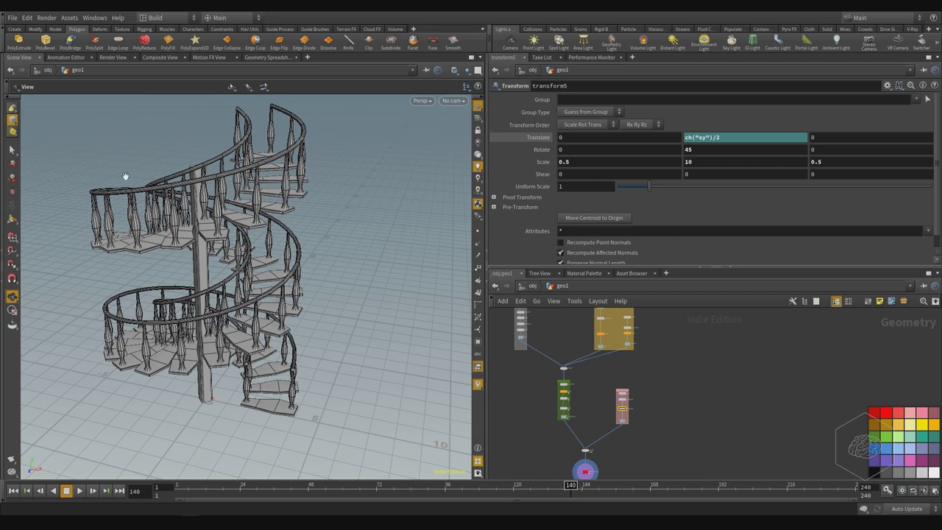
Examine the finished spiral staircase close up and as a whole, including its steps, railings and central post
drag(235, 220, 282, 250)
scroll(307, 297, up, 5)
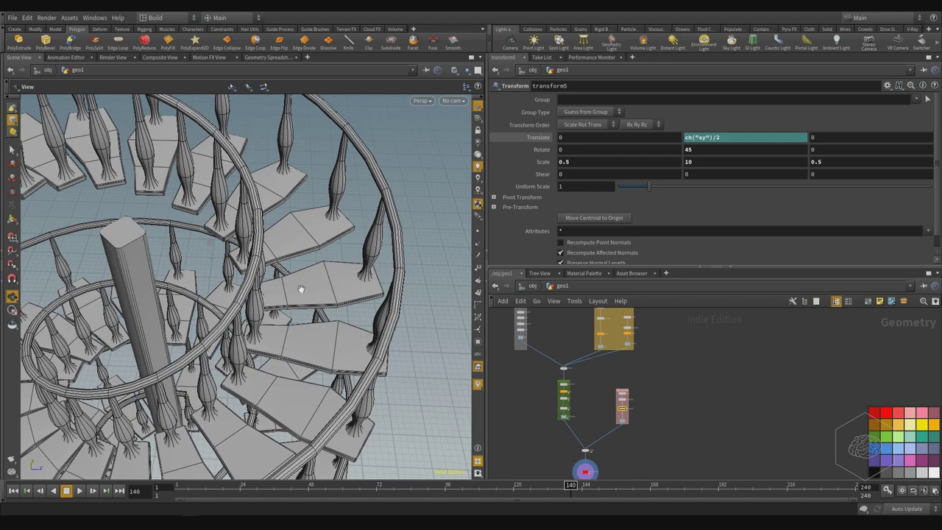
alt+drag(314, 311, 355, 269)
drag(350, 276, 313, 150)
right_drag(314, 150, 308, 160)
drag(307, 161, 186, 275)
scroll(231, 332, up, 1)
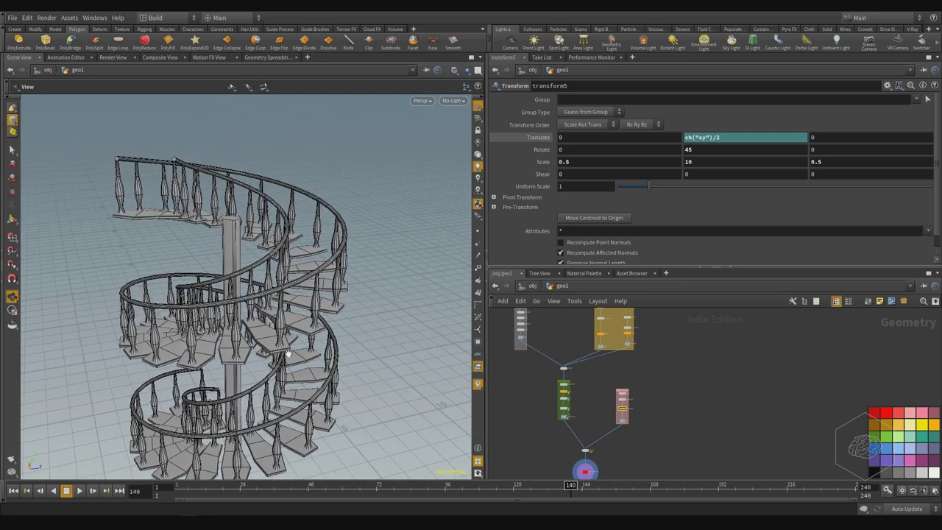
Examine the staircase from low and raised viewpoints, along with the post's node group and its transform5 parameters
drag(288, 354, 420, 288)
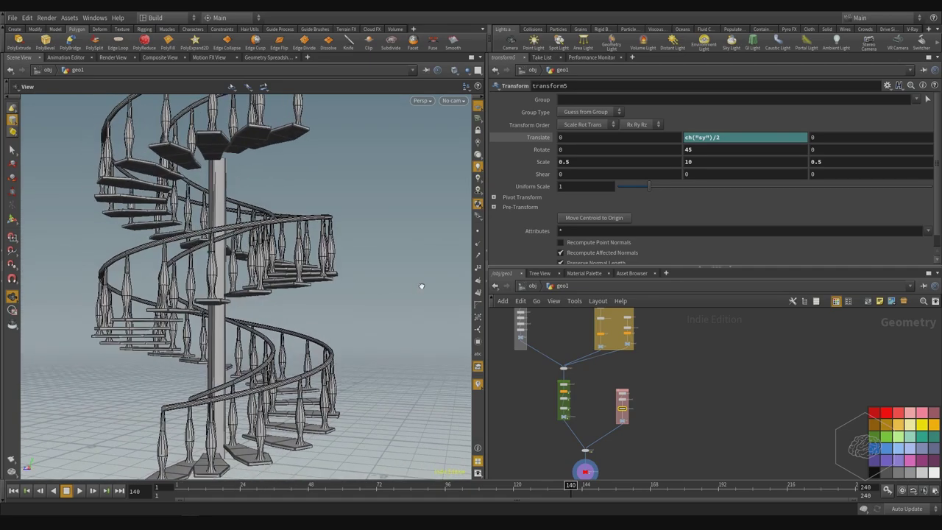
drag(331, 343, 245, 345)
middle_drag(281, 335, 279, 317)
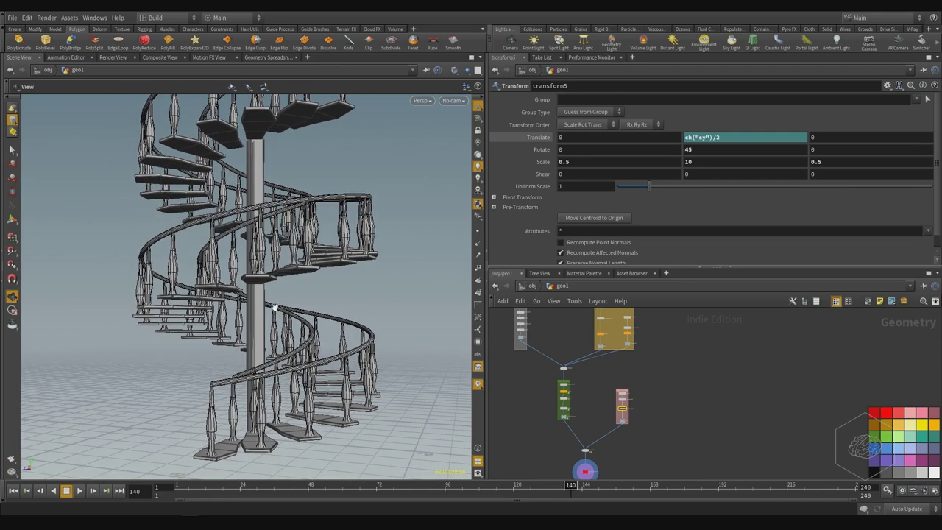
middle_drag(245, 268, 247, 287)
drag(253, 217, 257, 242)
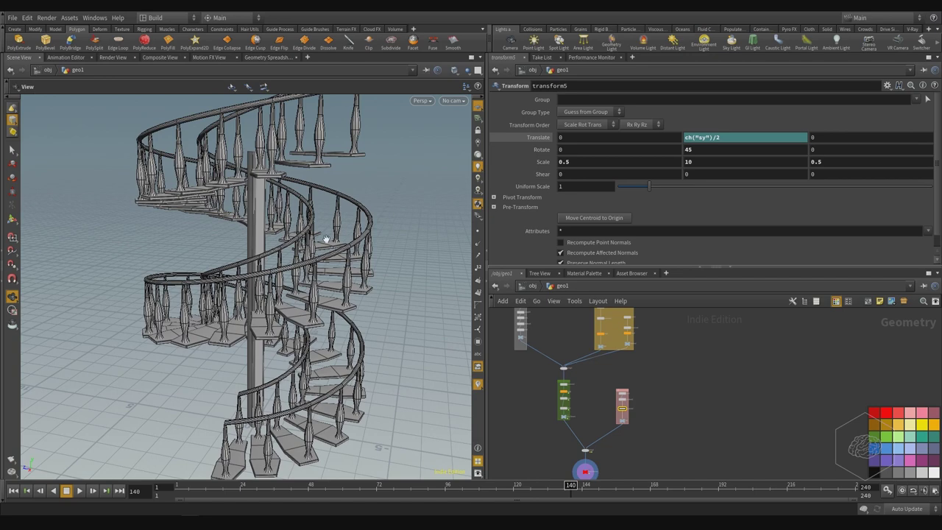
middle_drag(622, 402, 645, 382)
scroll(645, 383, up, 5)
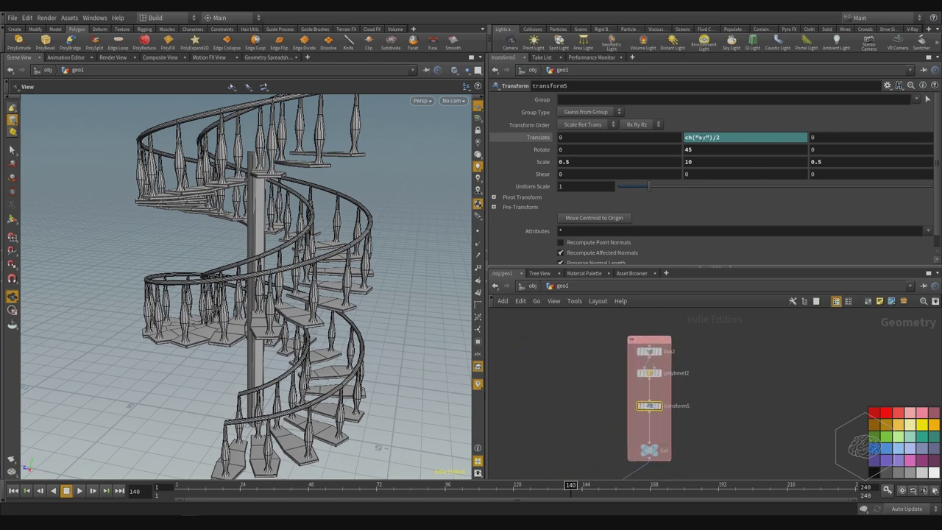
click(713, 161)
middle_drag(764, 388, 750, 354)
click(754, 364)
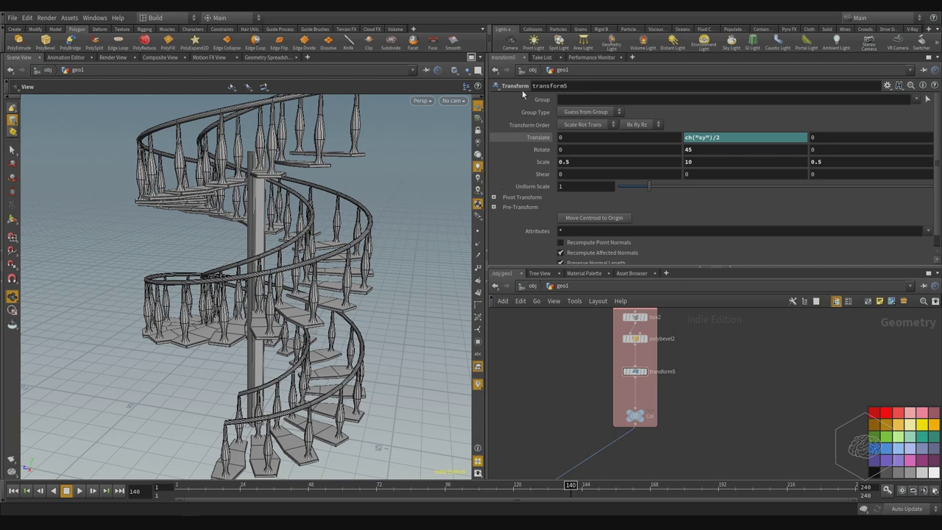
middle_drag(597, 346, 627, 331)
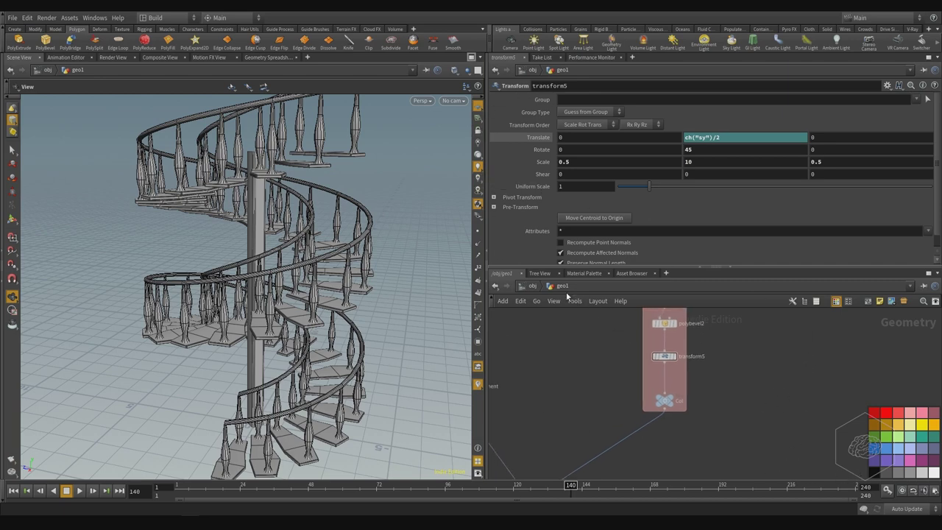
Go up to the object level and rename the geo1 node as Spiral_Staircase
click(528, 286)
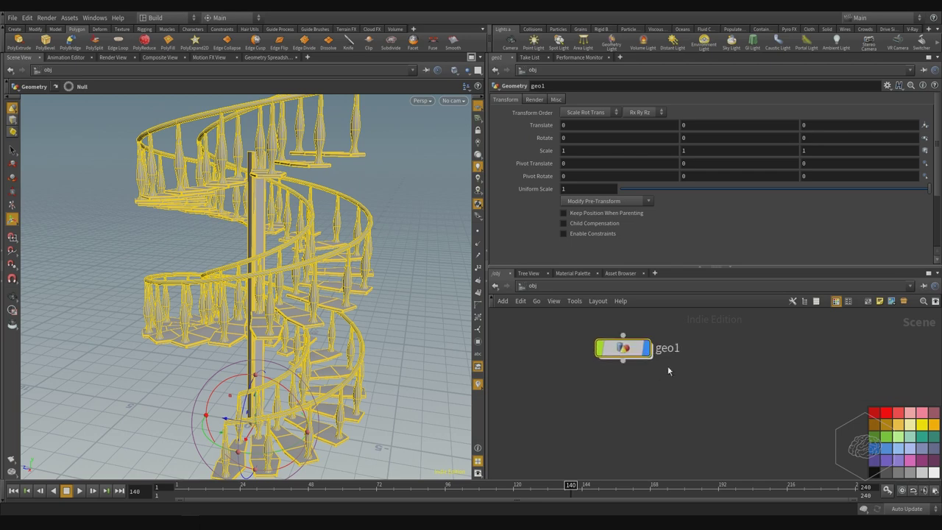
click(671, 349)
drag(699, 350, 632, 361)
text(Stair)
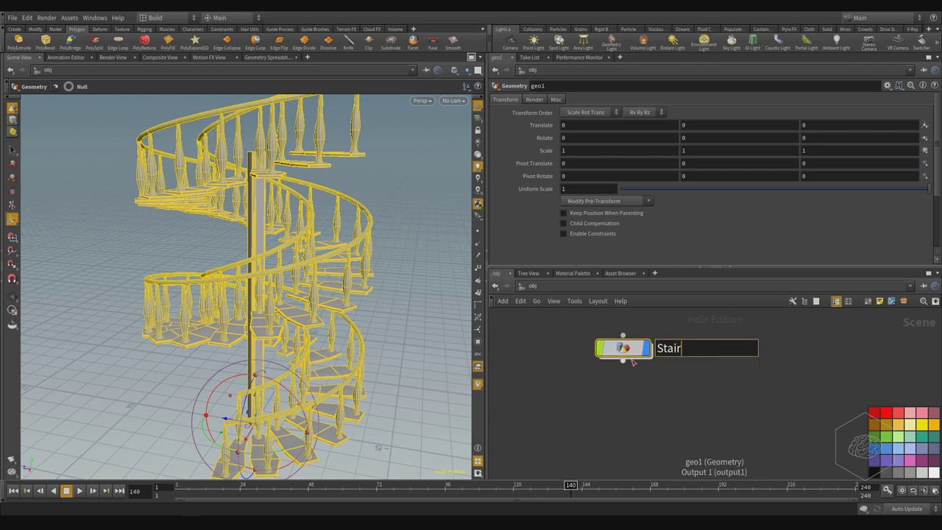
key(Left)
key(Left)
key(Left)
key(Left)
key(Left)
text(Spiral_Staircase)
key(Return)
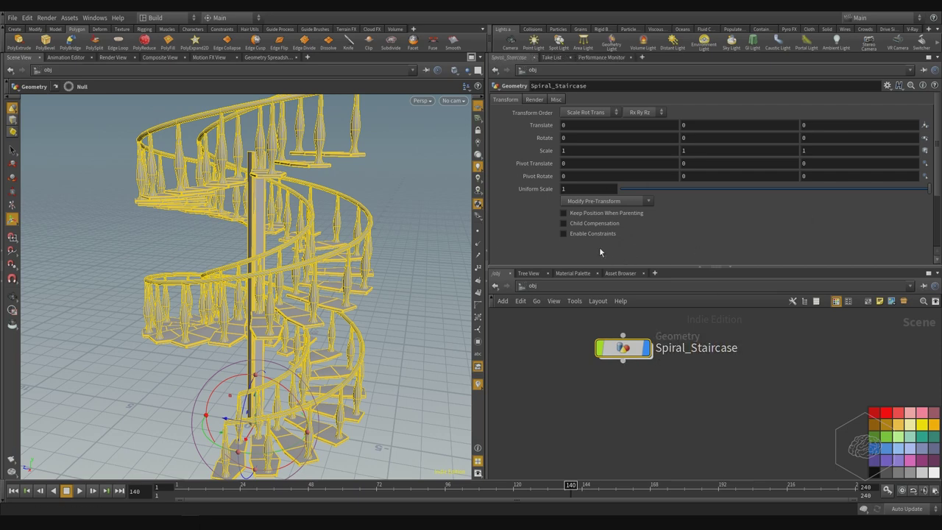
Enlarge the parameter area and go back inside the Spiral_Staircase node's network
drag(690, 268, 692, 305)
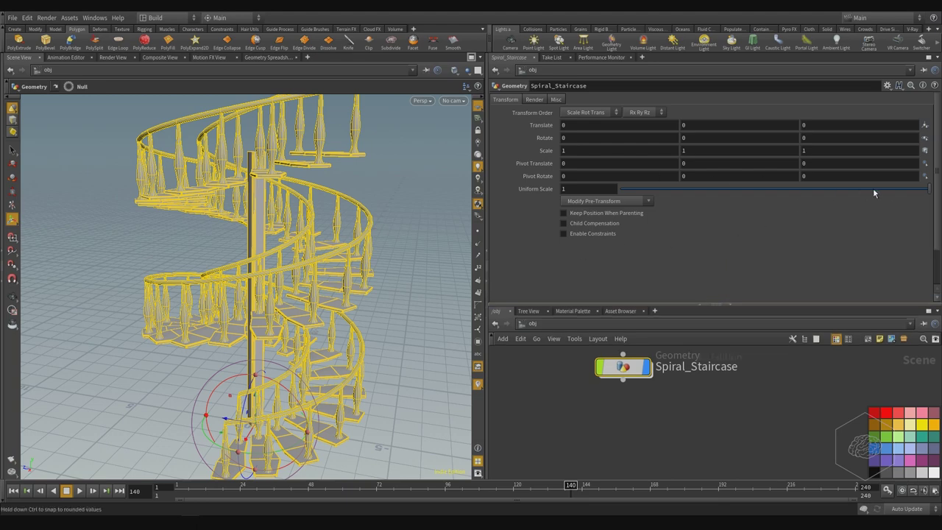
drag(817, 186, 932, 193)
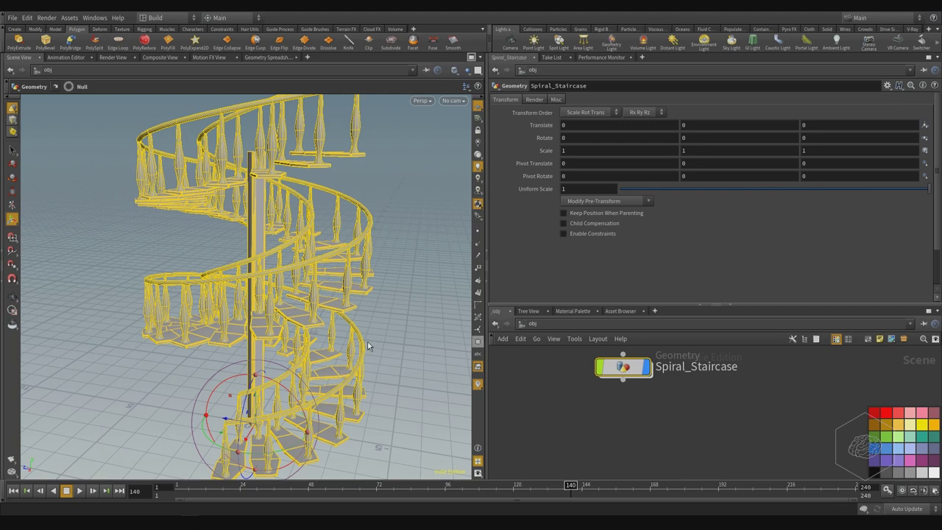
drag(631, 378, 626, 407)
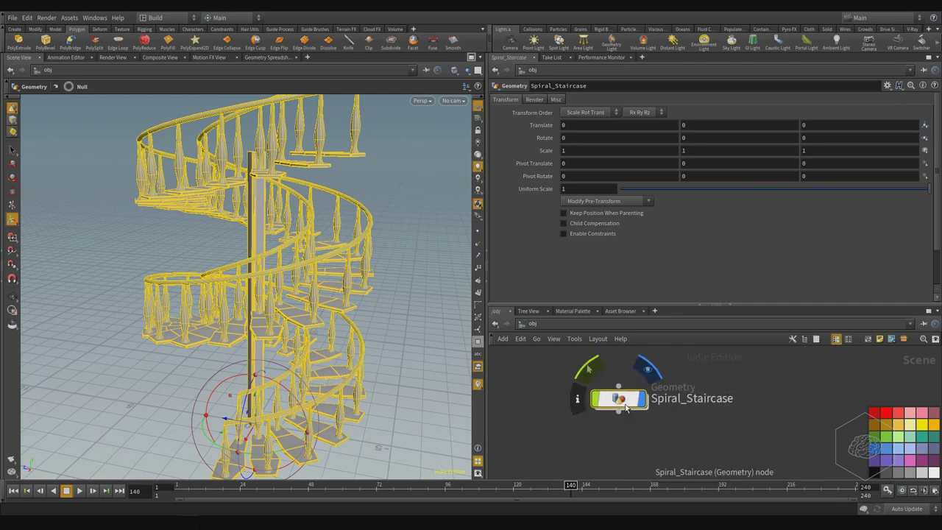
double_click(626, 407)
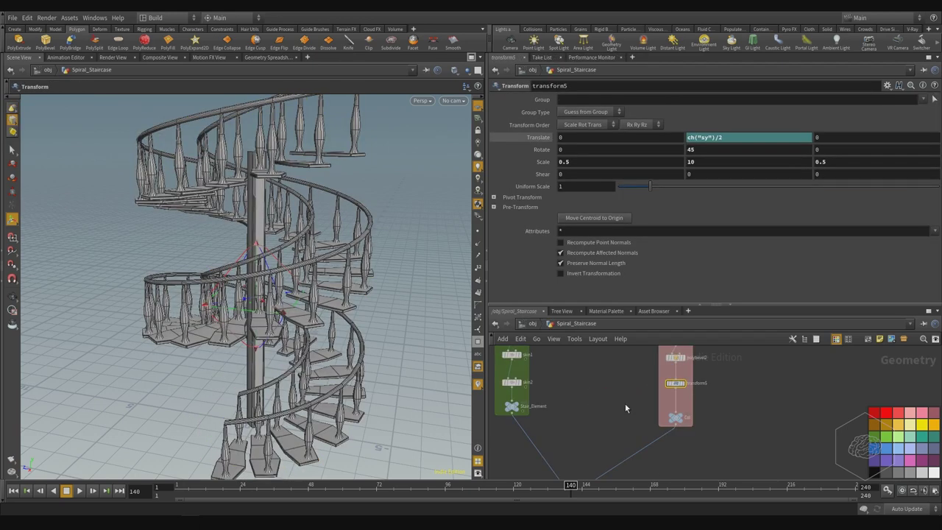
scroll(611, 398, down, 5)
middle_drag(718, 397, 687, 407)
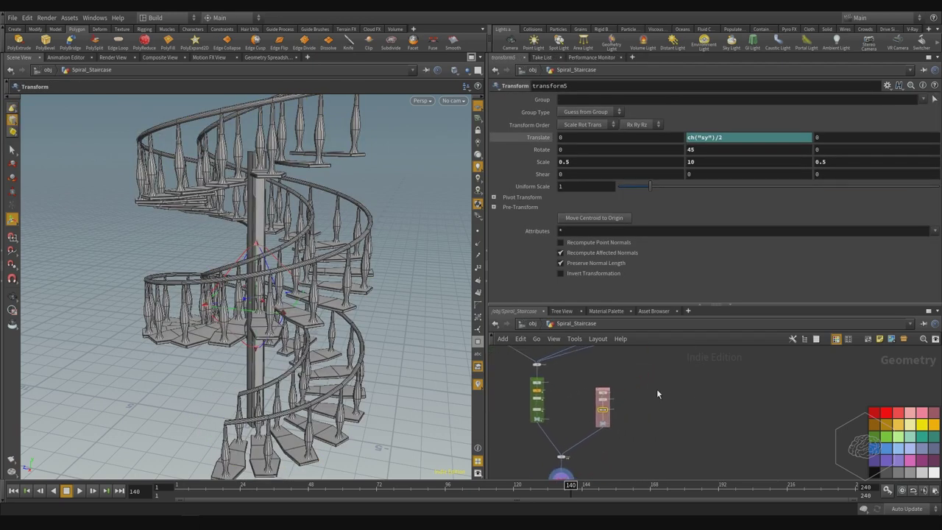
Add an unconnected Null node beside the post's node group and name it Controller
key(Tab)
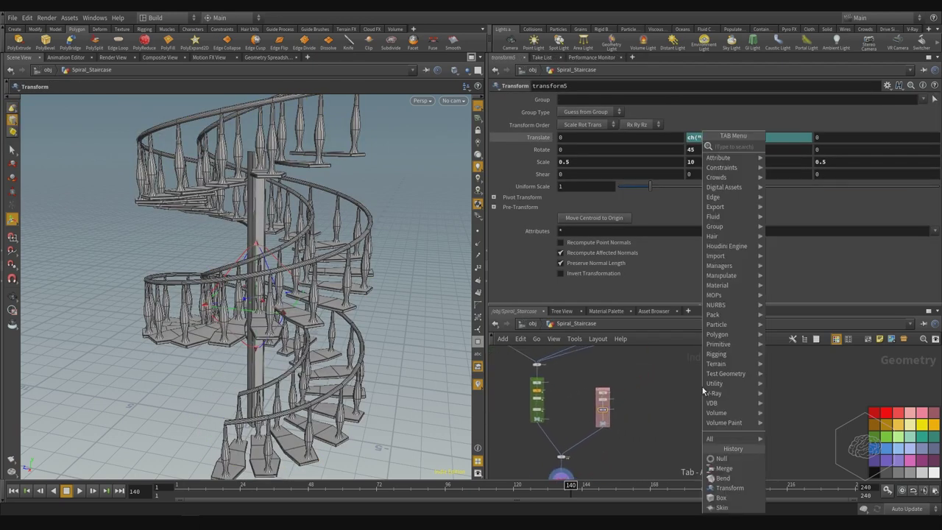
text(null)
key(Return)
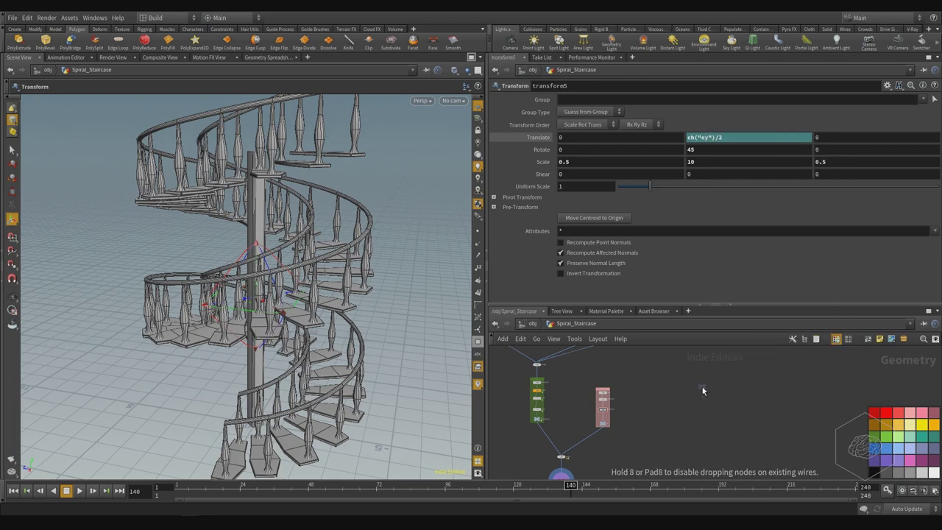
click(702, 390)
scroll(712, 402, up, 3)
drag(695, 381, 595, 418)
scroll(595, 417, up, 3)
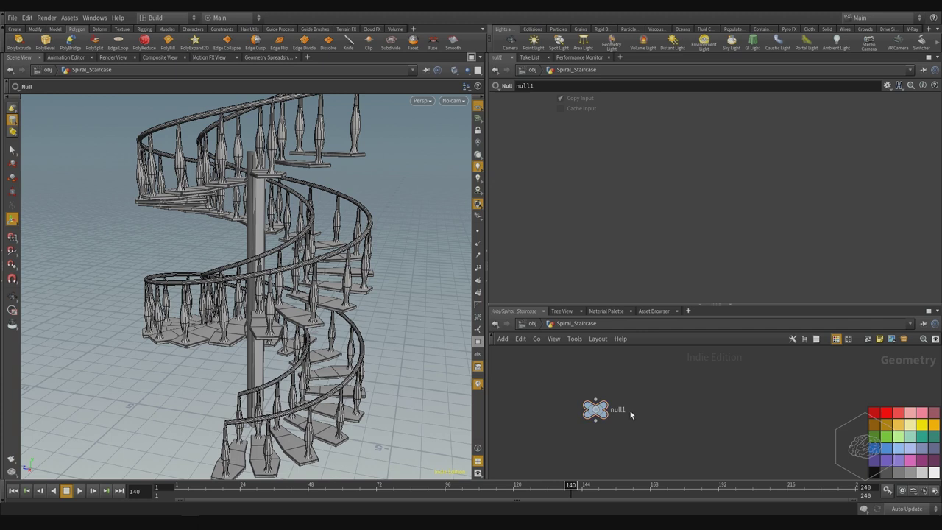
double_click(618, 410)
text(C)
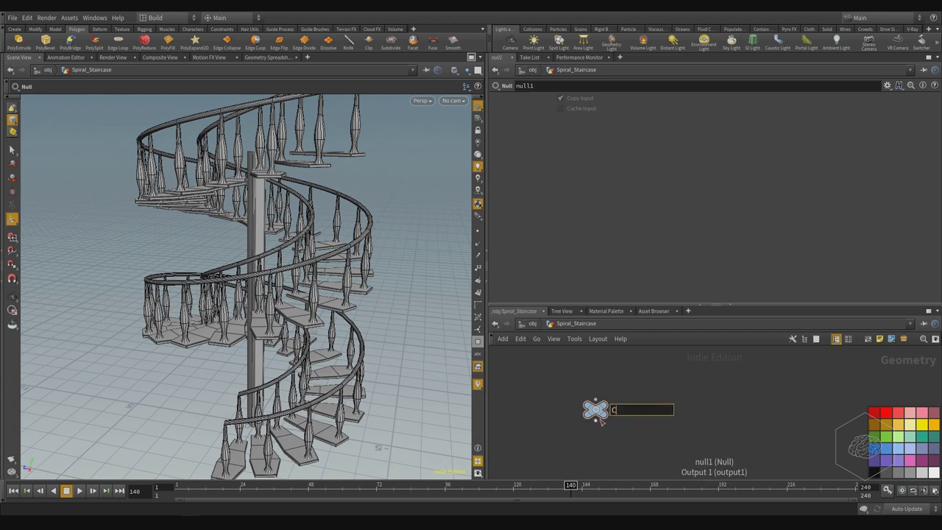
text(ontroller)
key(Return)
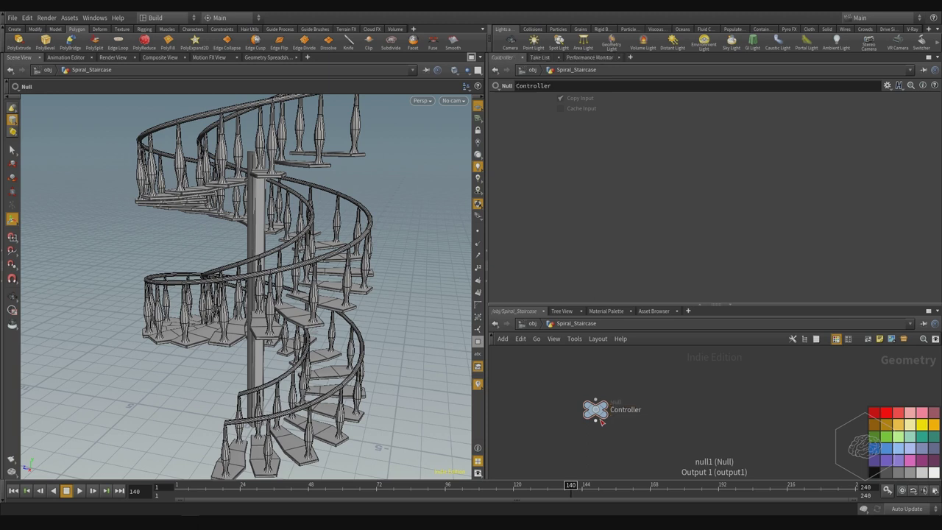
Open the parameter interface editor for the Controller node and move its window clear of the parameter area
middle_drag(649, 412, 752, 420)
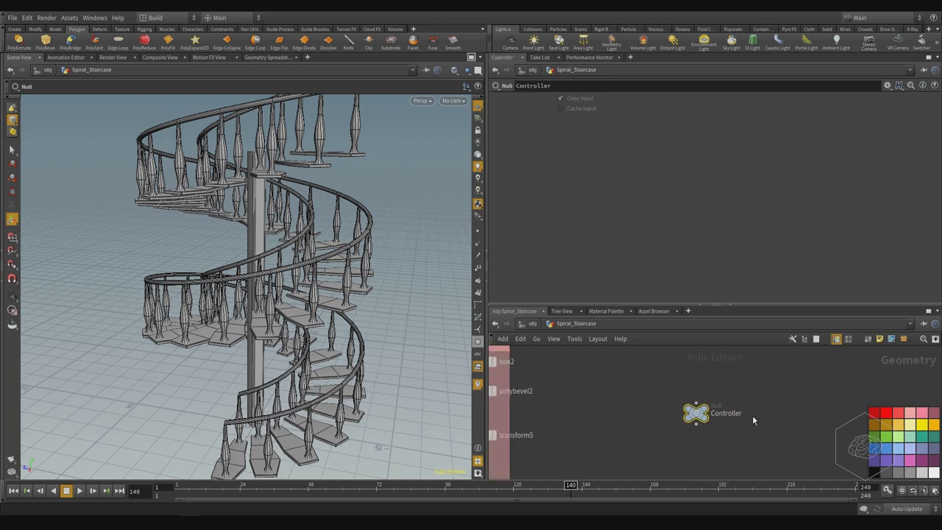
scroll(752, 417, down, 3)
scroll(718, 434, up, 3)
drag(816, 376, 635, 437)
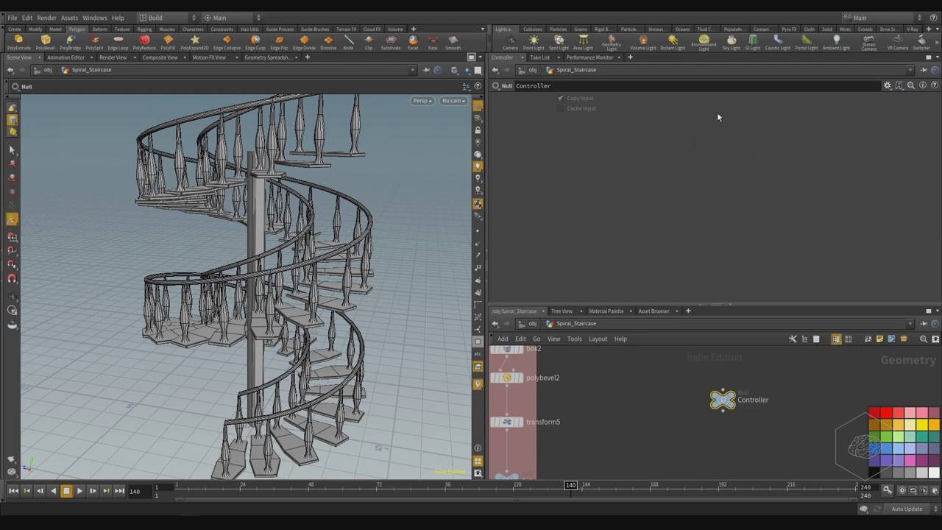
click(886, 85)
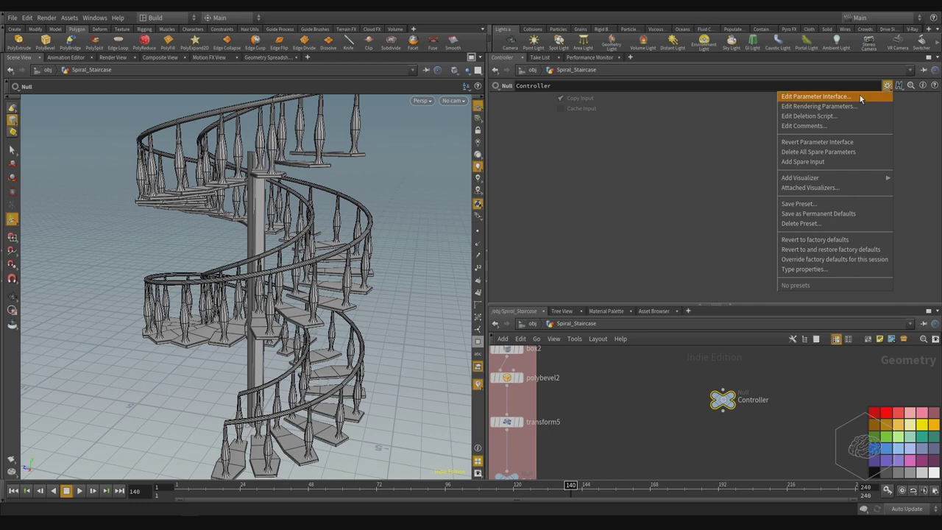
click(859, 96)
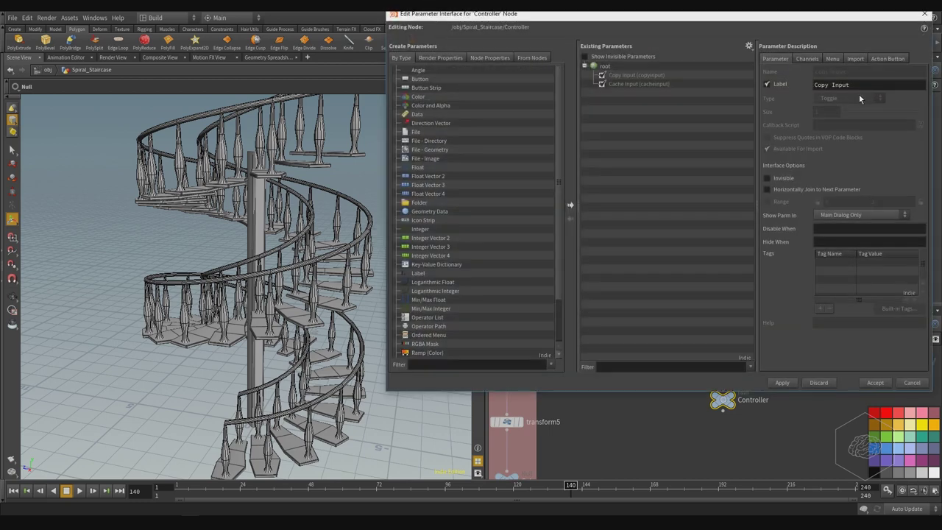
drag(634, 19, 480, 57)
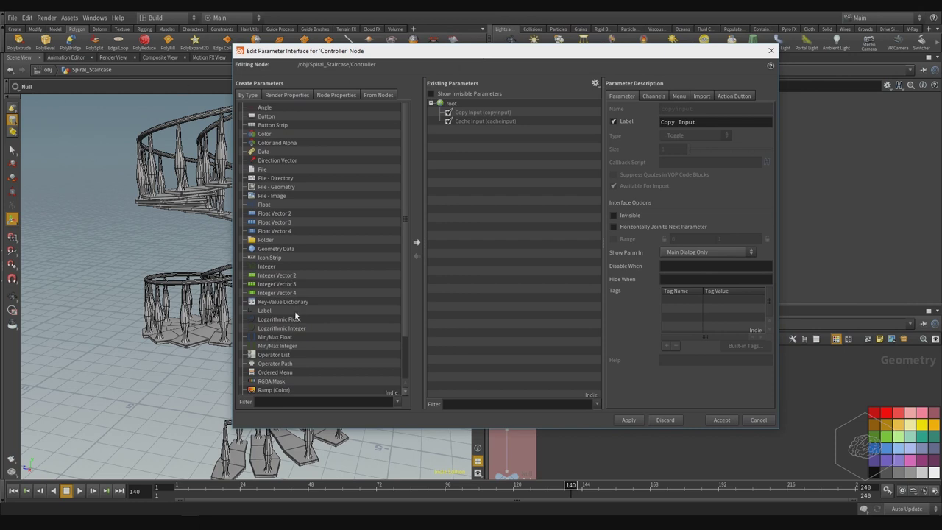
Add a Float parameter under root in the Controller node's existing parameters
click(262, 270)
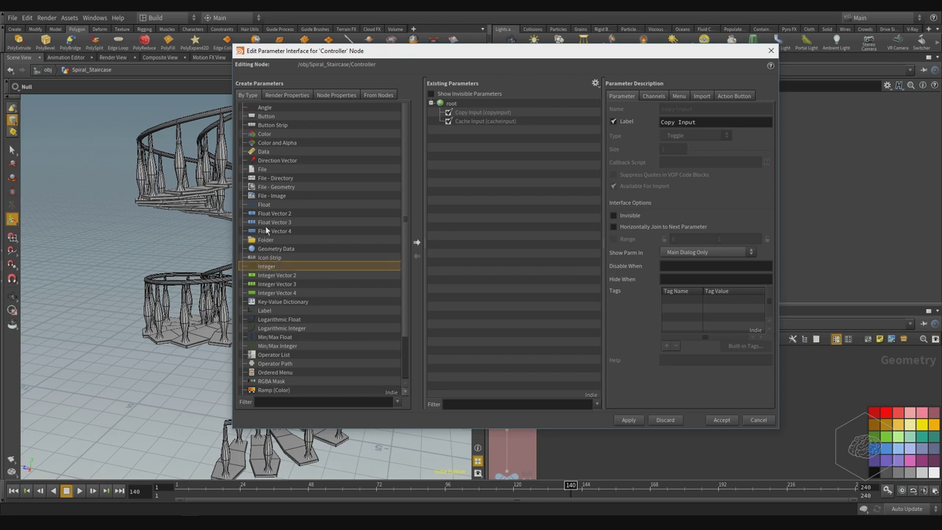
click(265, 205)
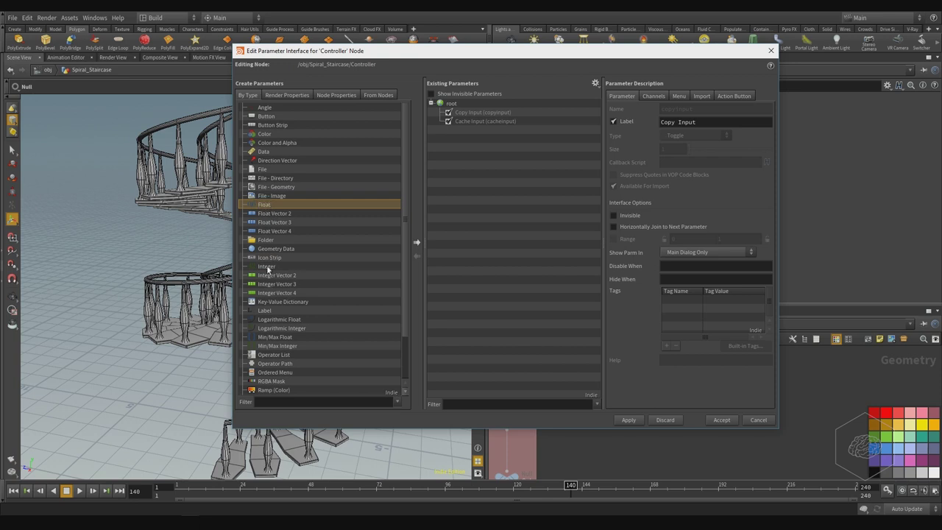
click(267, 267)
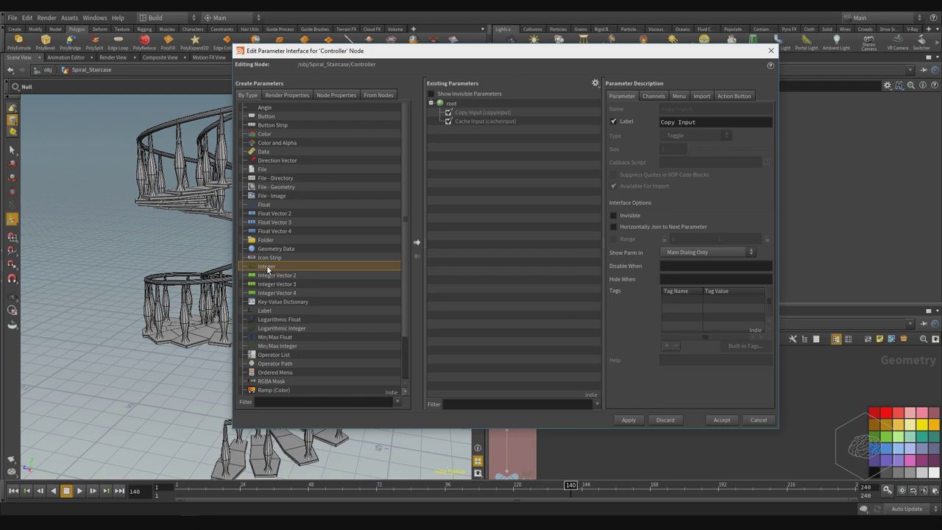
click(264, 206)
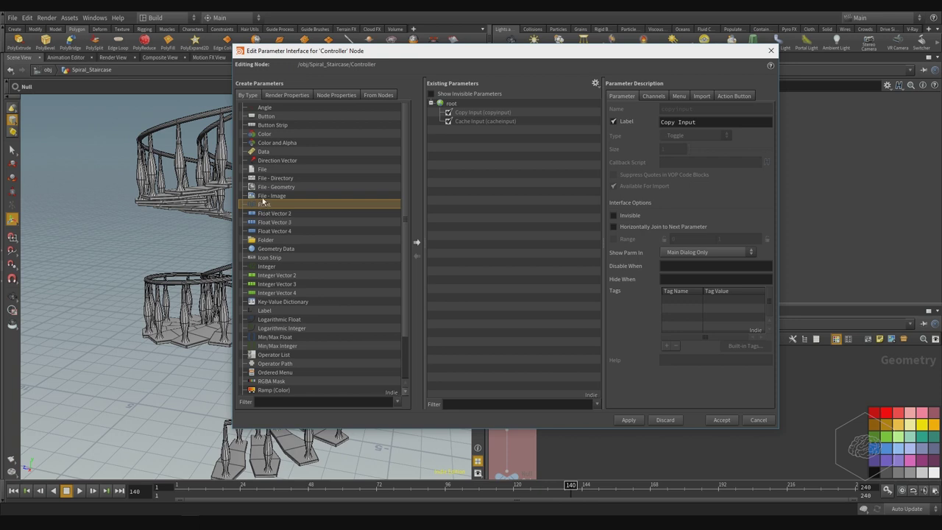
drag(262, 208, 453, 103)
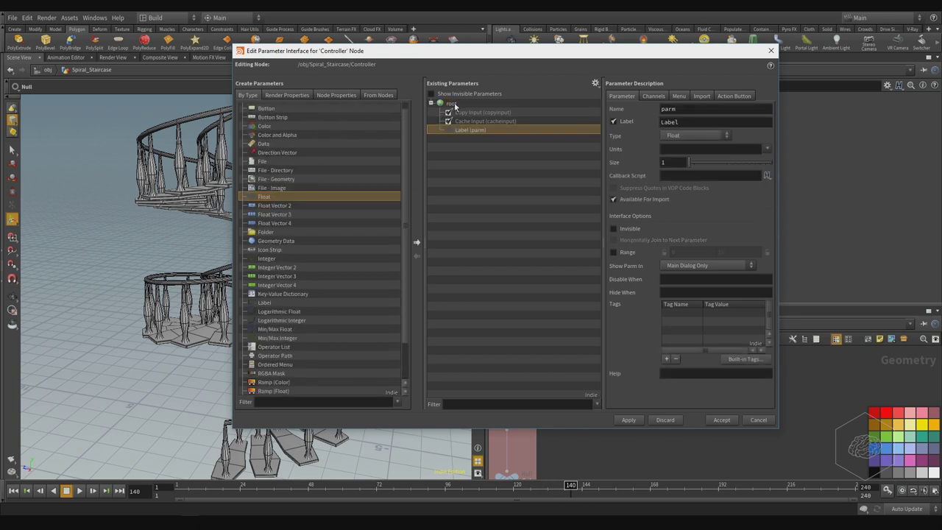
Set both the name and the label of the new Float parameter to SStair_heights
double_click(697, 108)
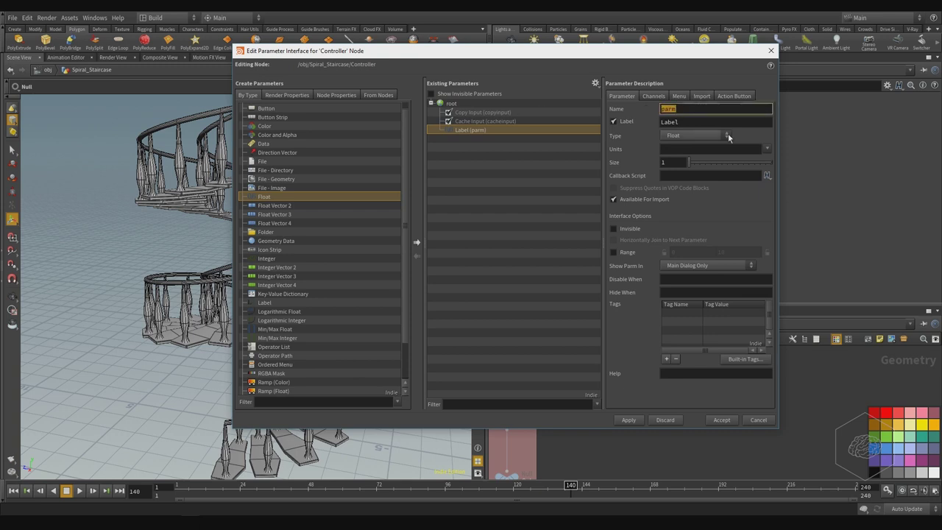
text(SStair_heights)
key(Return)
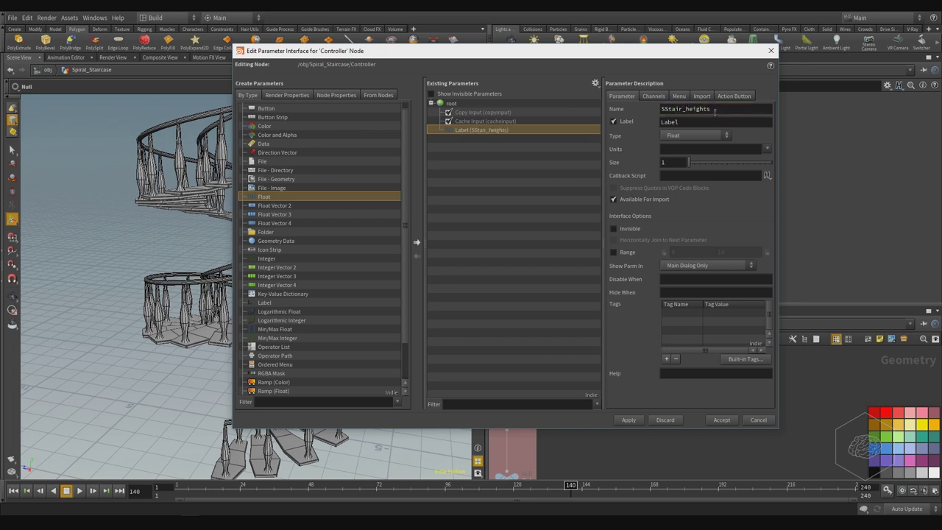
key(Tab)
text(SStair_heights)
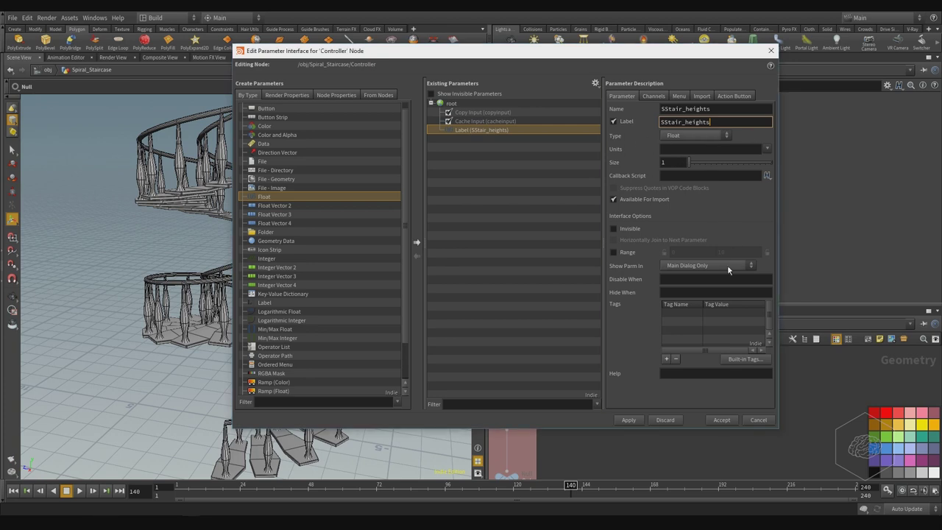
click(614, 252)
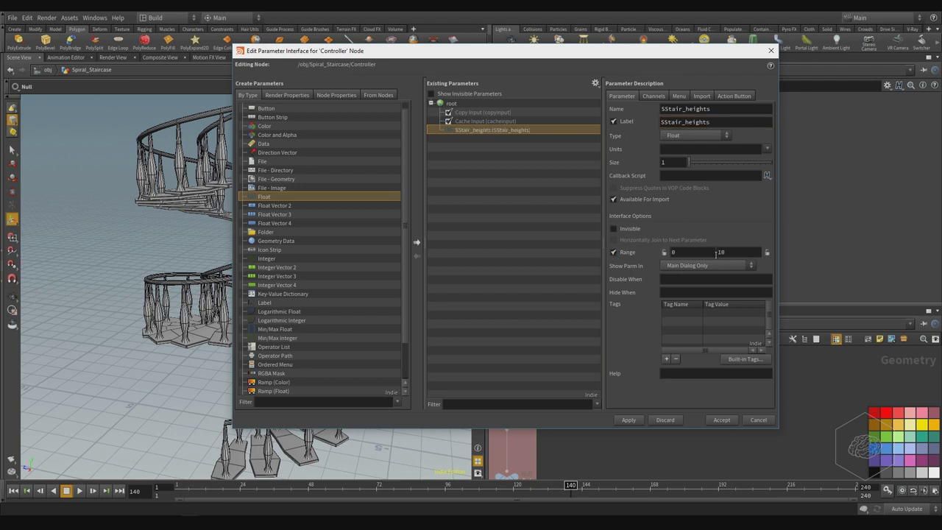
click(698, 252)
click(613, 253)
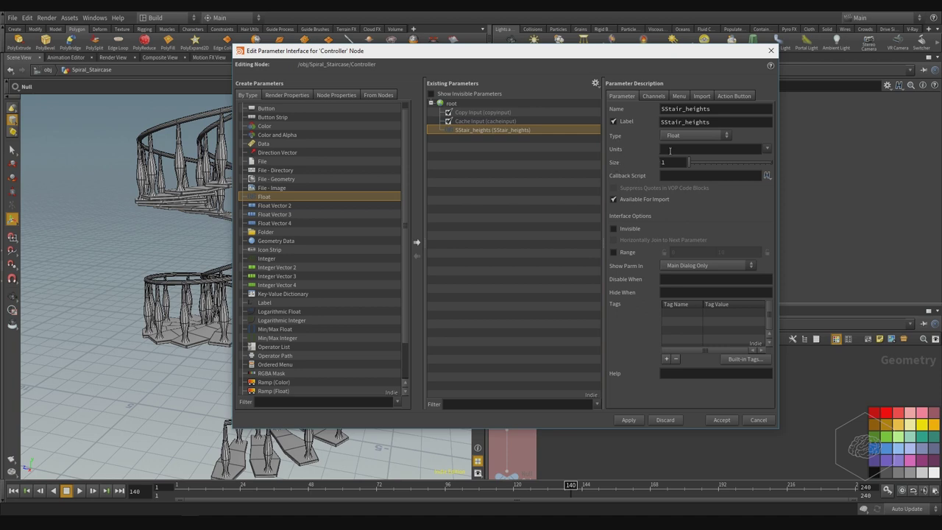
drag(684, 67, 586, 93)
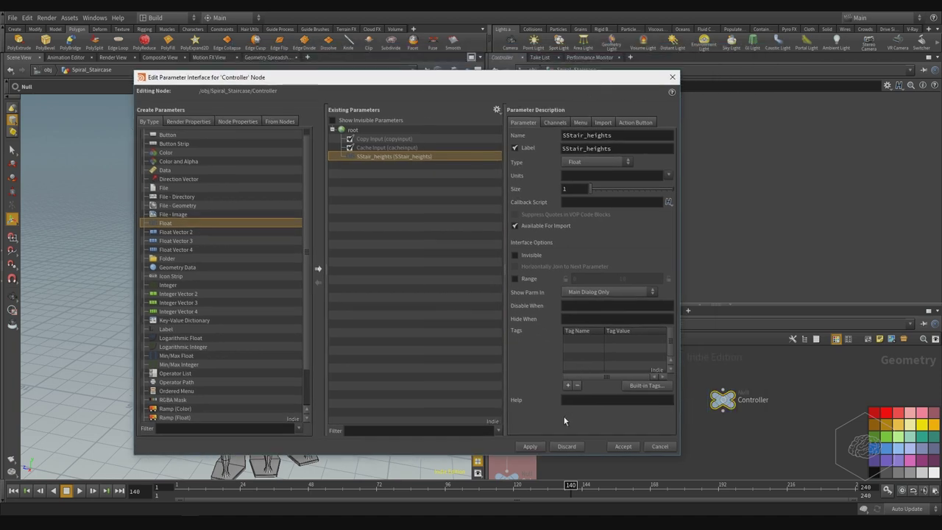
Apply the new SStair_heights parameter to the Controller and test its slider between 0 and 10
click(536, 446)
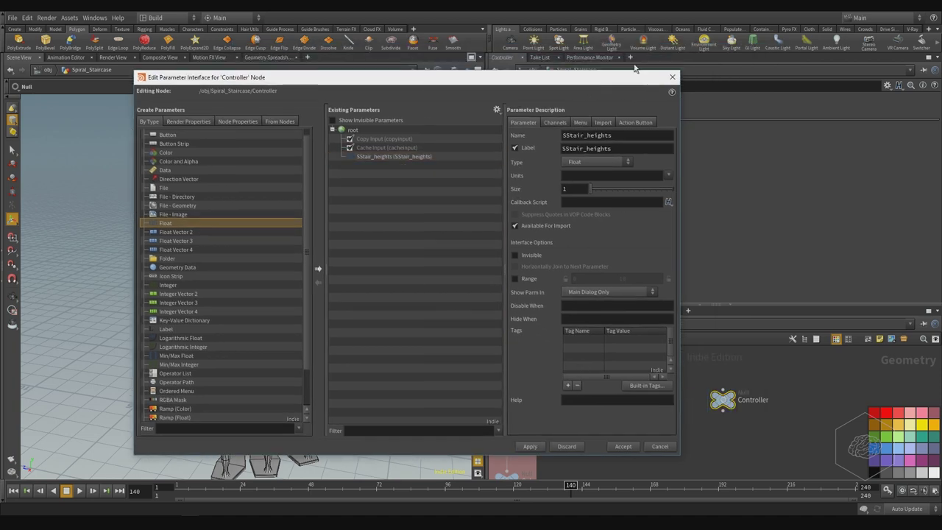
drag(598, 80, 369, 82)
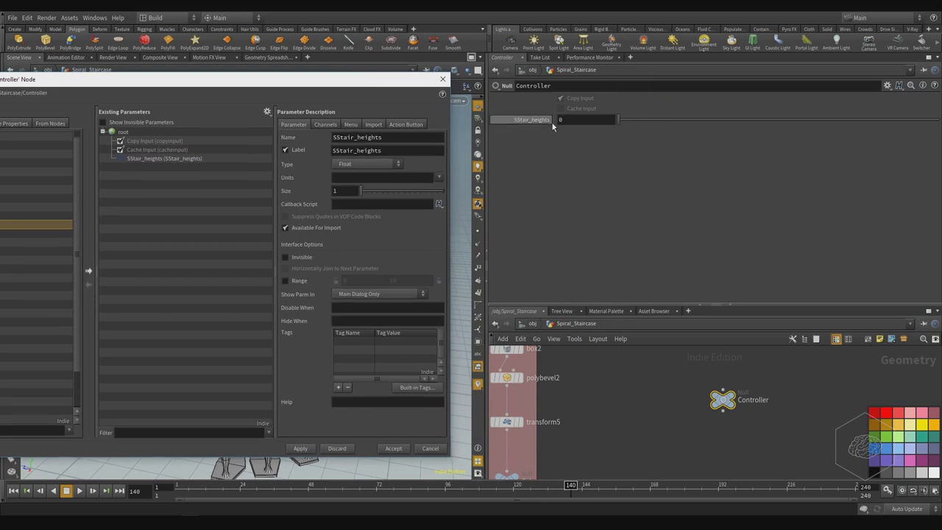
drag(621, 119, 938, 120)
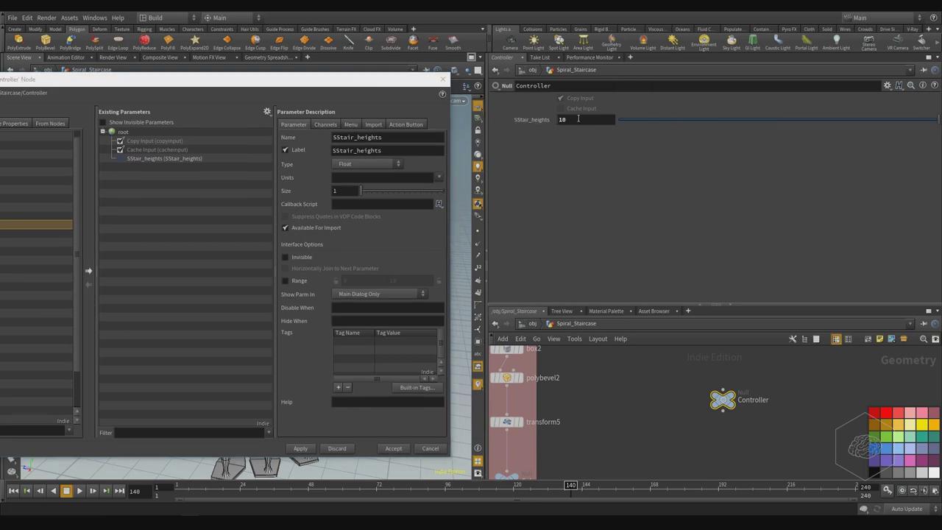
ctrl+middle_click(578, 119)
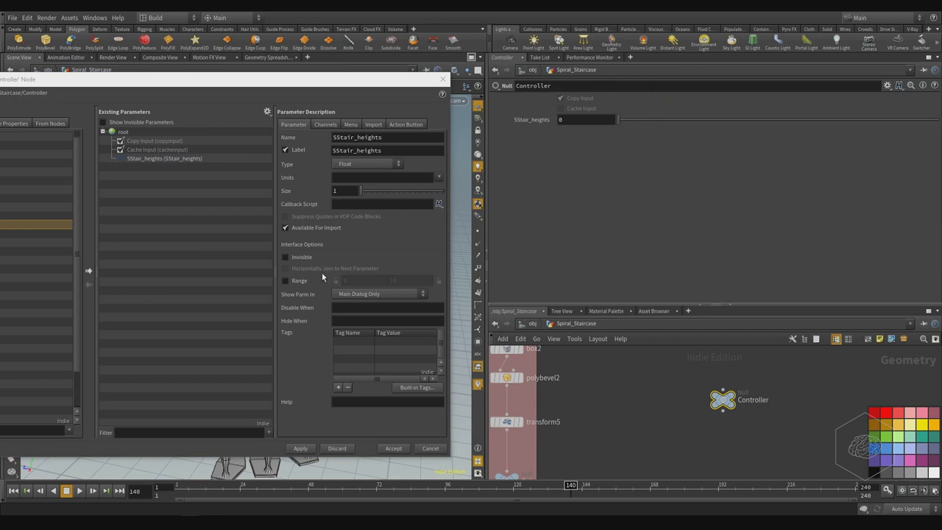
drag(620, 119, 939, 119)
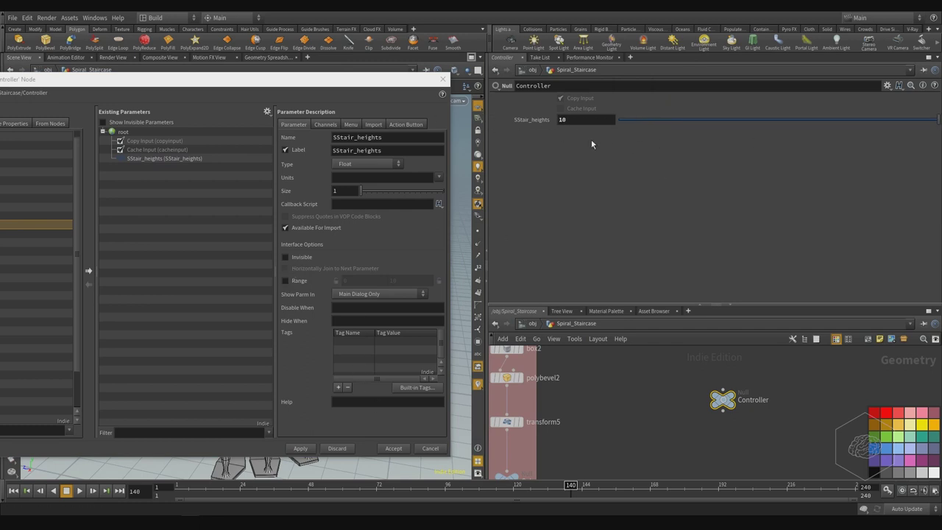
Set SStair_heights to 10 after trying other values, and accept the Controller's parameter interface changes
click(589, 118)
text(0)
key(Return)
text(00)
key(Return)
click(590, 117)
drag(578, 118, 492, 123)
text(10)
key(Return)
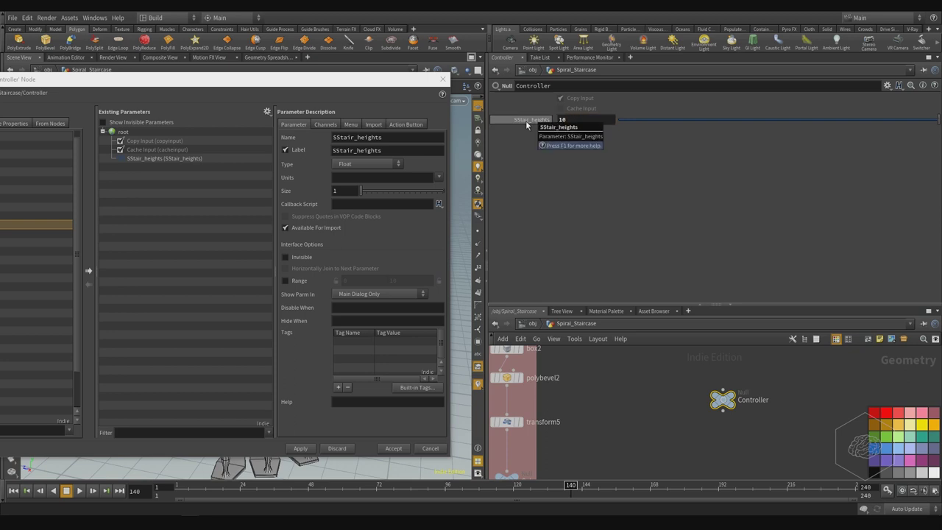
drag(356, 79, 514, 89)
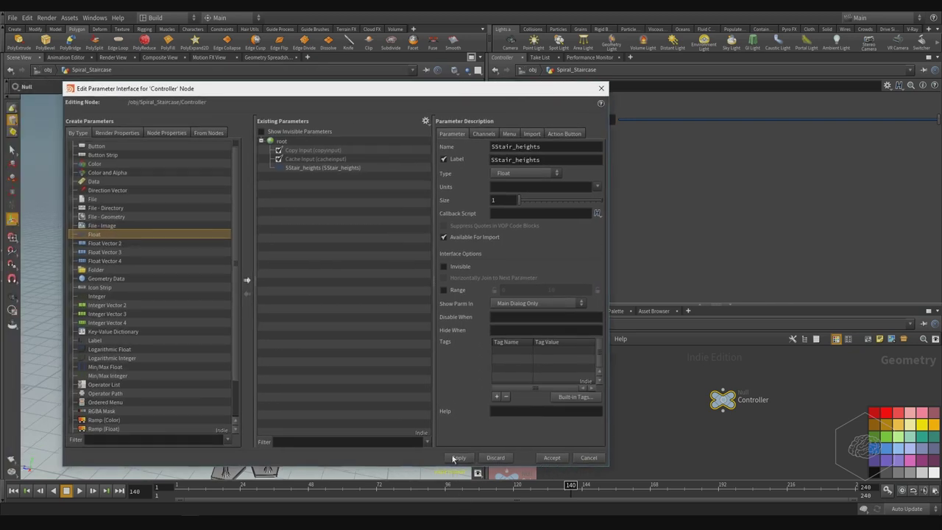
click(551, 458)
click(603, 373)
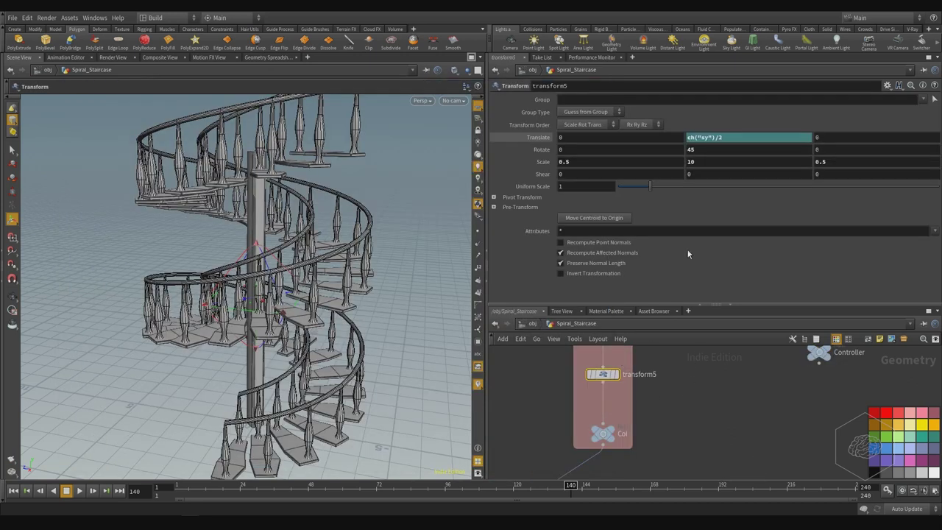
right_click(698, 162)
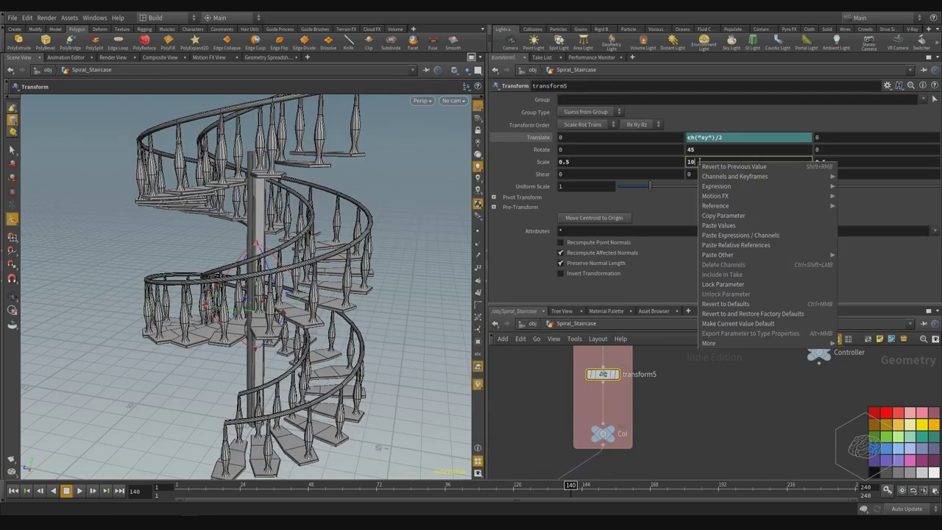
click(733, 218)
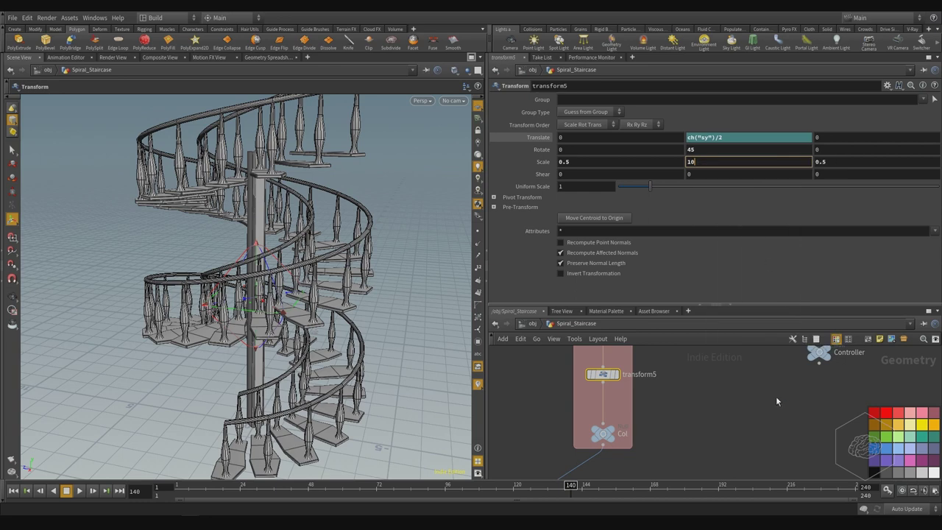
middle_drag(775, 396, 668, 414)
click(742, 368)
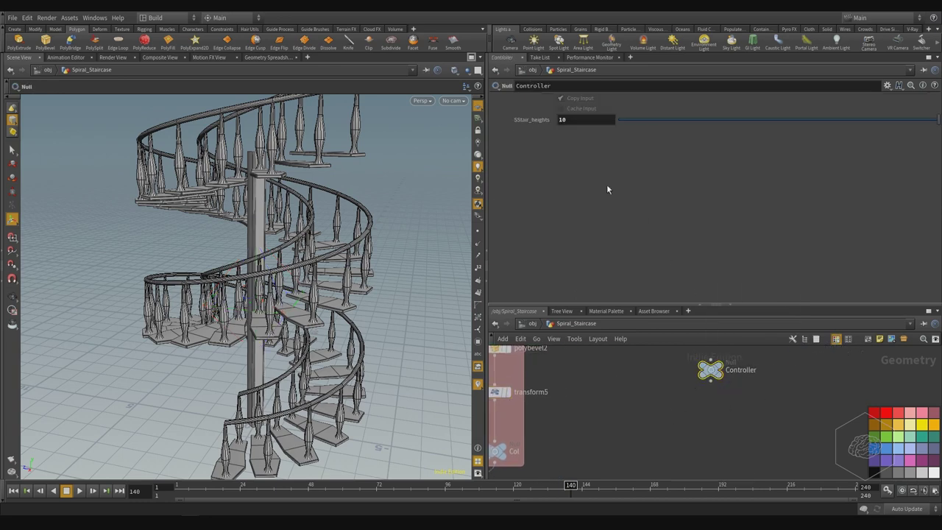
right_click(568, 121)
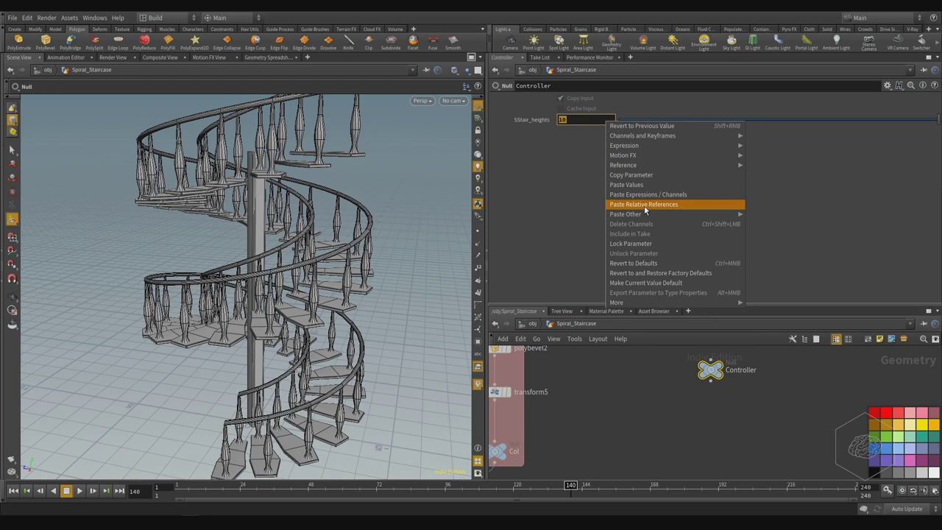
click(545, 162)
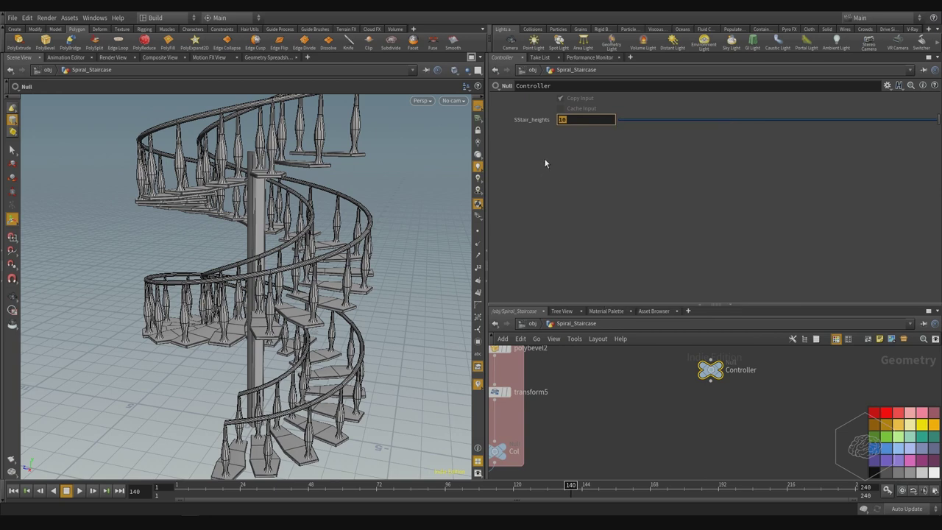
Open transform5's parameters in a separate floating window and place it clear of the Controller's parameters
middle_drag(656, 416, 684, 416)
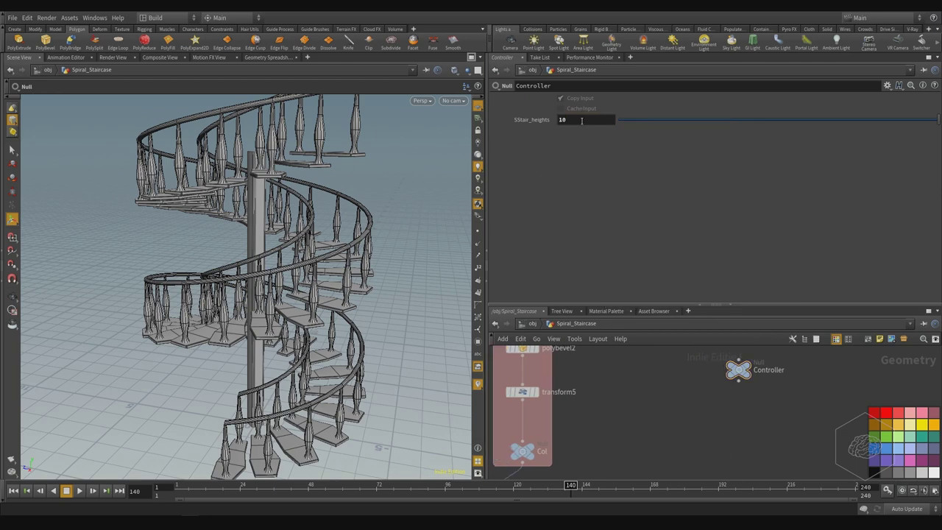
right_click(531, 395)
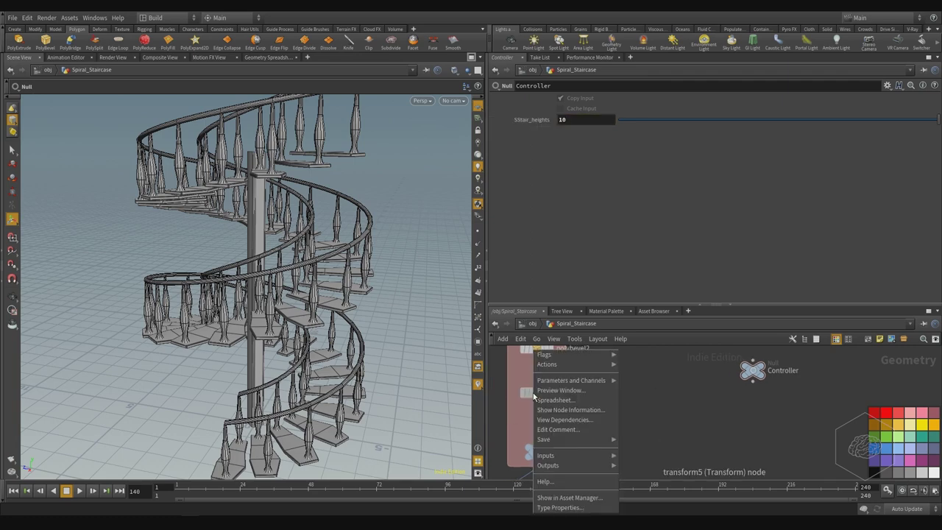
mouse_move(604, 382)
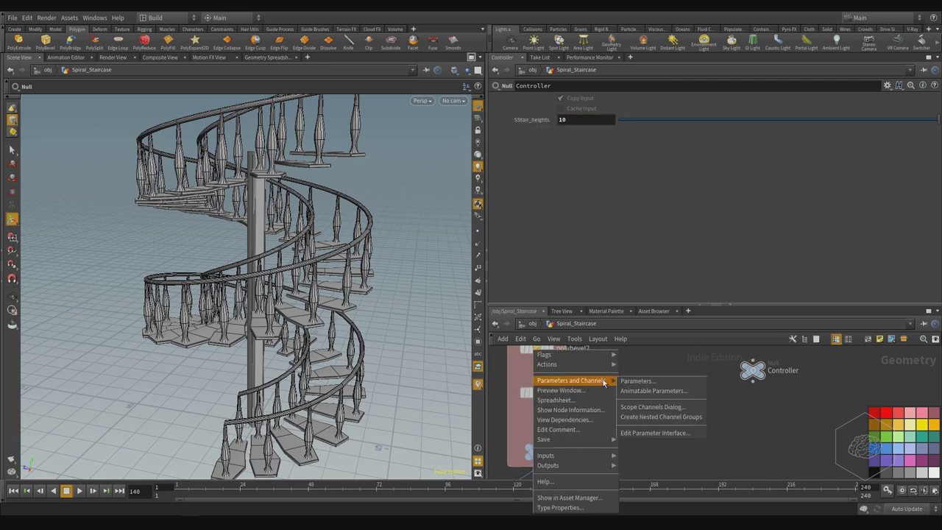
click(637, 381)
drag(554, 207, 314, 109)
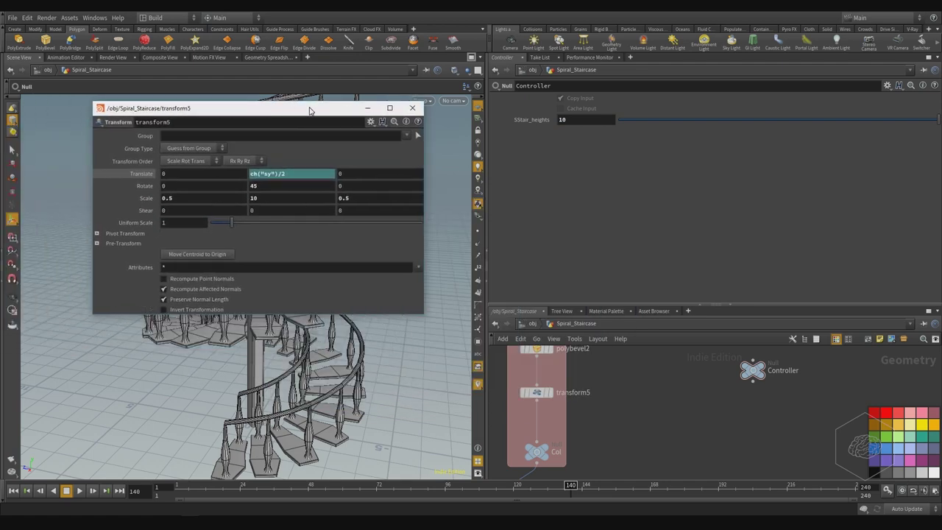
Link transform5's Y scale to the Controller's SStair_heights with a relative channel reference and close transform5's parameter window
drag(429, 145, 274, 200)
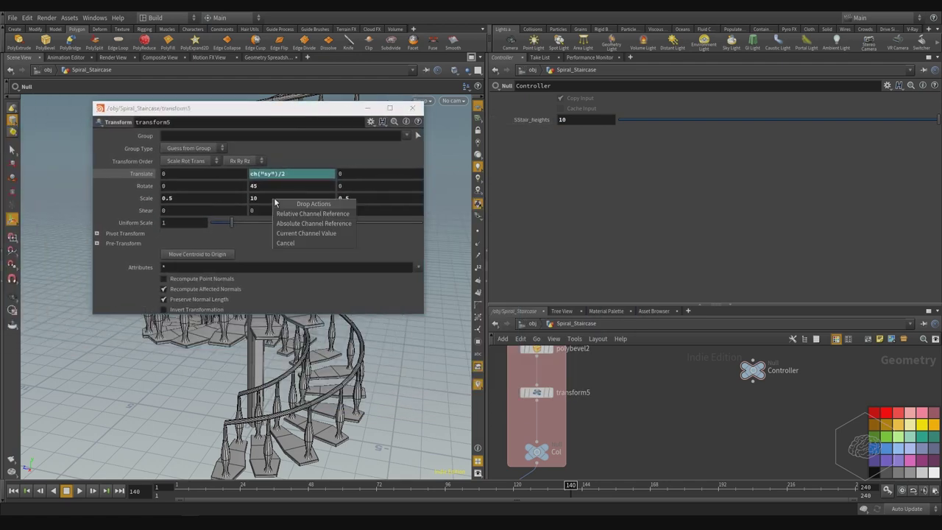
click(321, 213)
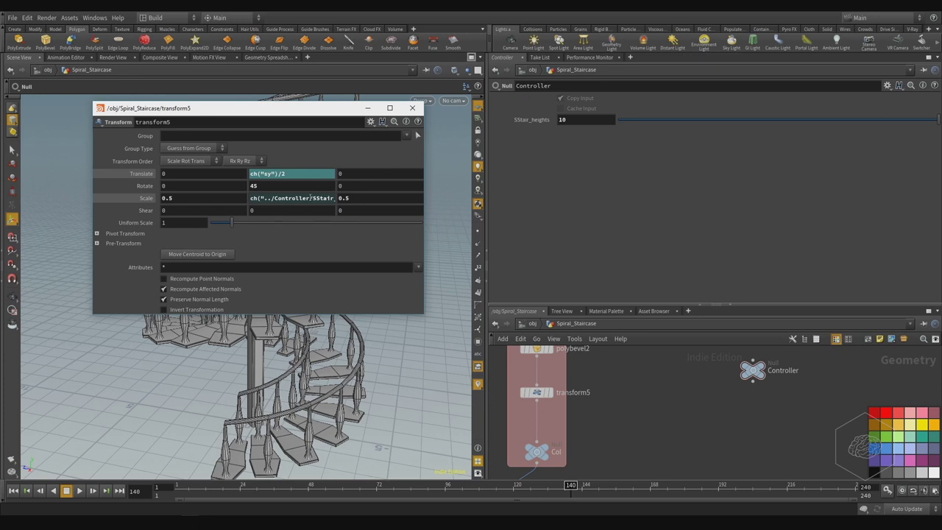
click(149, 200)
click(299, 199)
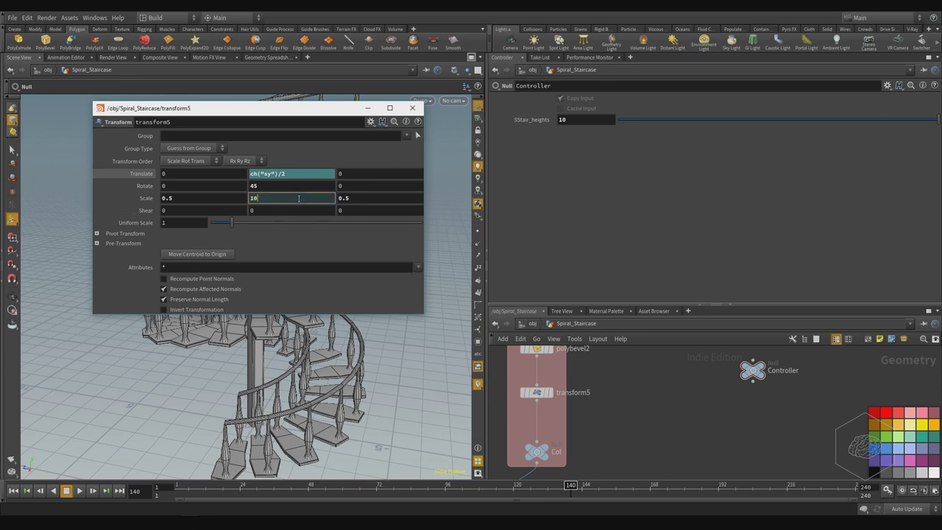
click(416, 110)
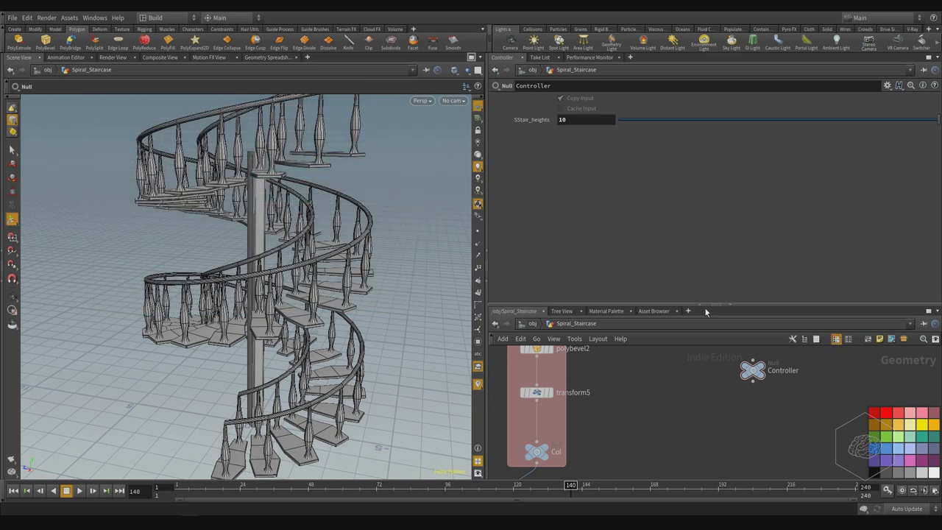
Test the Controller's link by setting SStair_heights to 5 and sliding it down to 2.14
drag(785, 433, 690, 335)
drag(558, 119, 571, 119)
text(5)
key(Return)
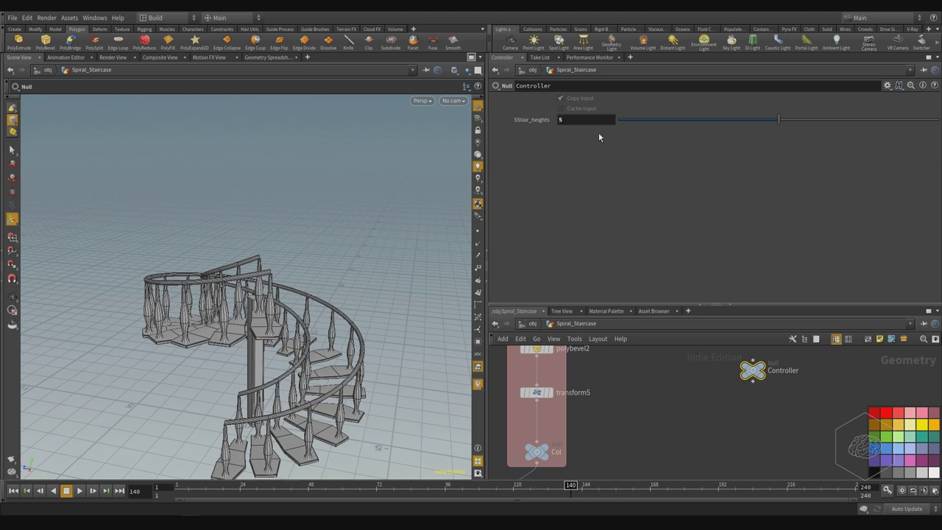
drag(667, 121, 687, 144)
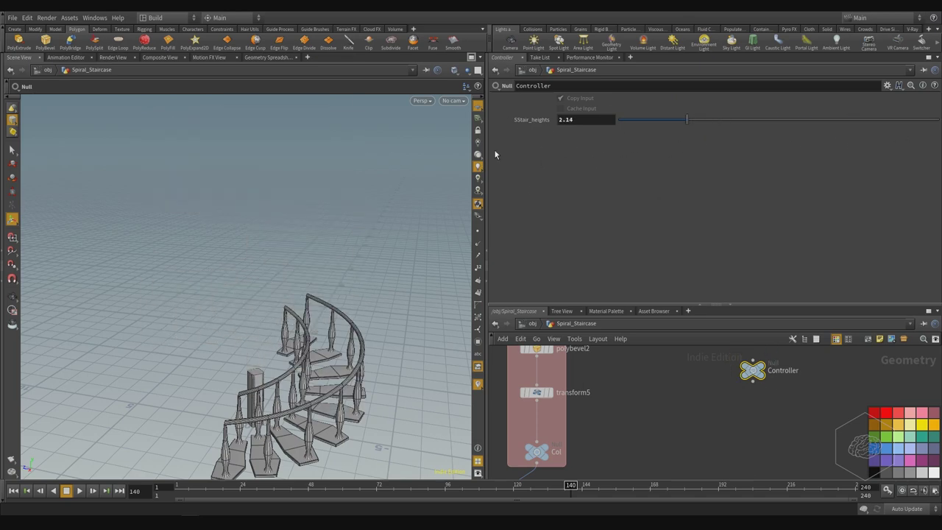
Examine the Spiral_Staircase object's existing parameters in its parameter interface editor at object level, and close the editor unchanged
click(532, 69)
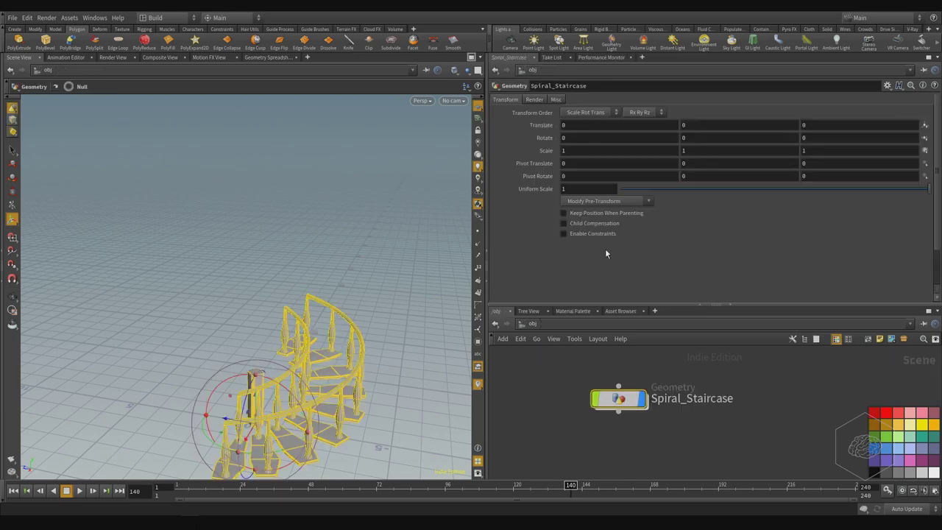
click(886, 87)
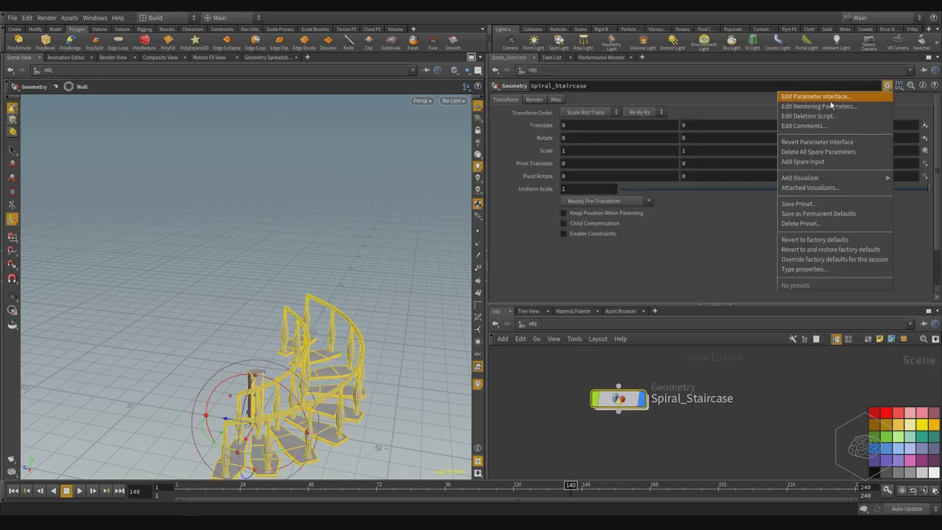
click(830, 104)
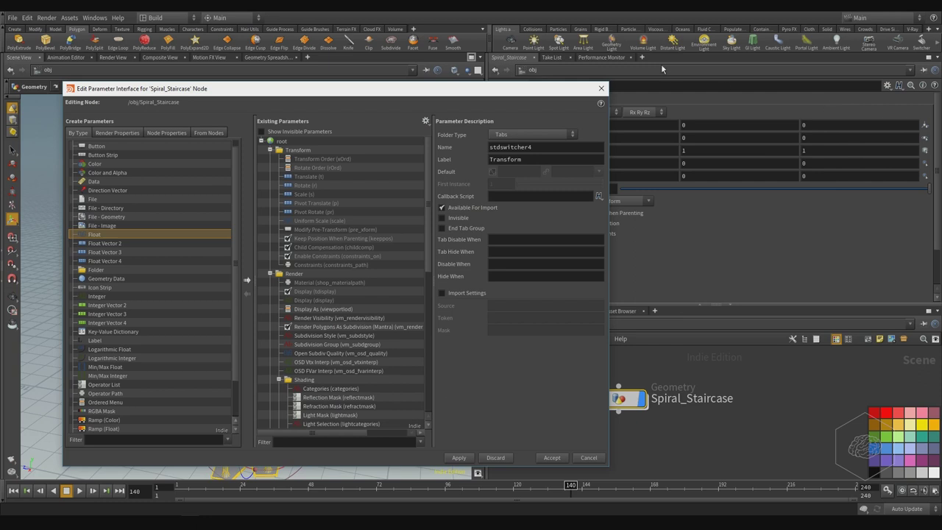
drag(445, 88, 476, 86)
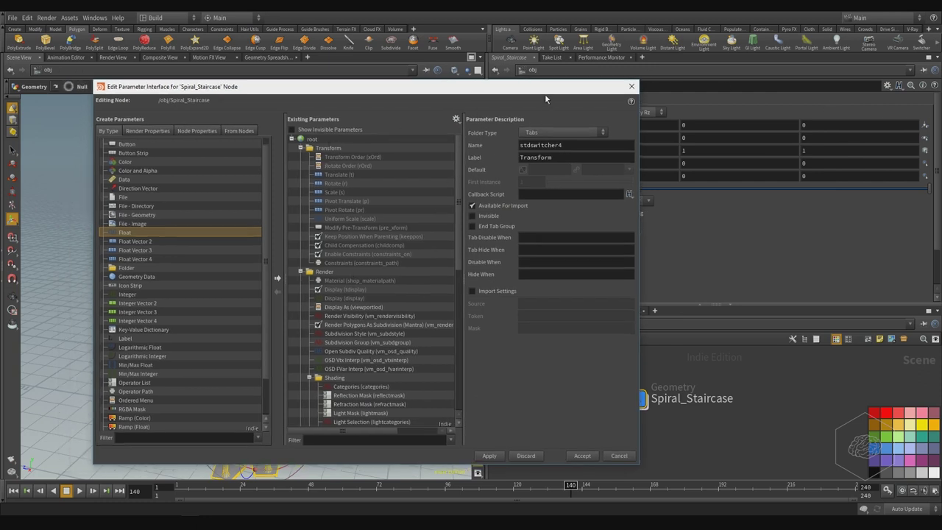
drag(545, 98, 382, 99)
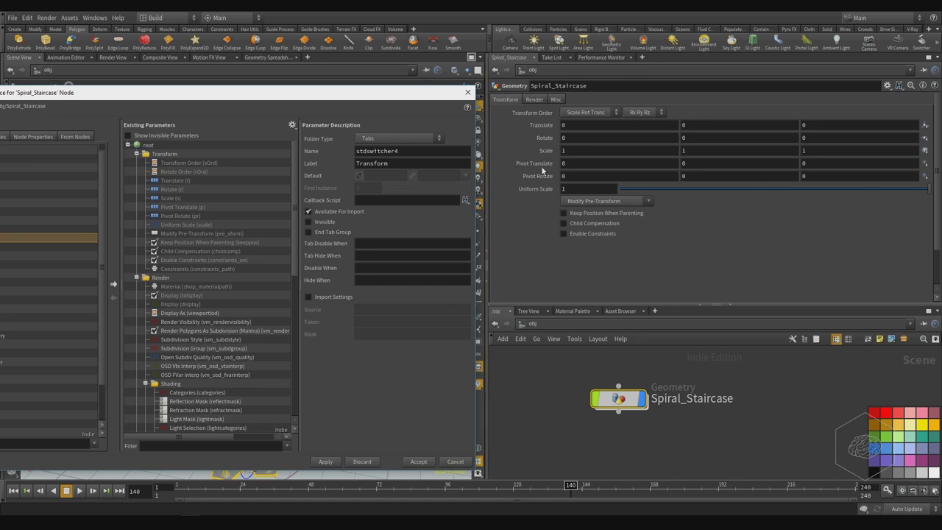
drag(223, 98, 295, 98)
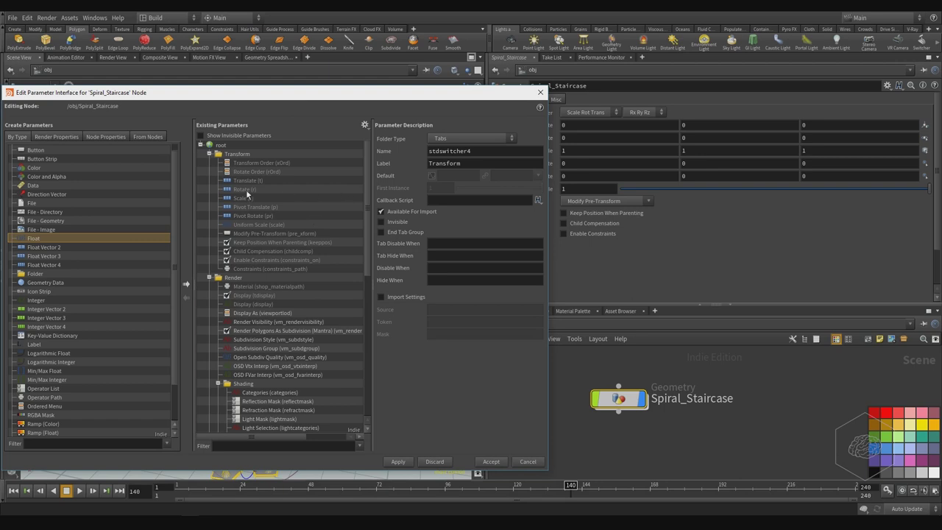
click(540, 92)
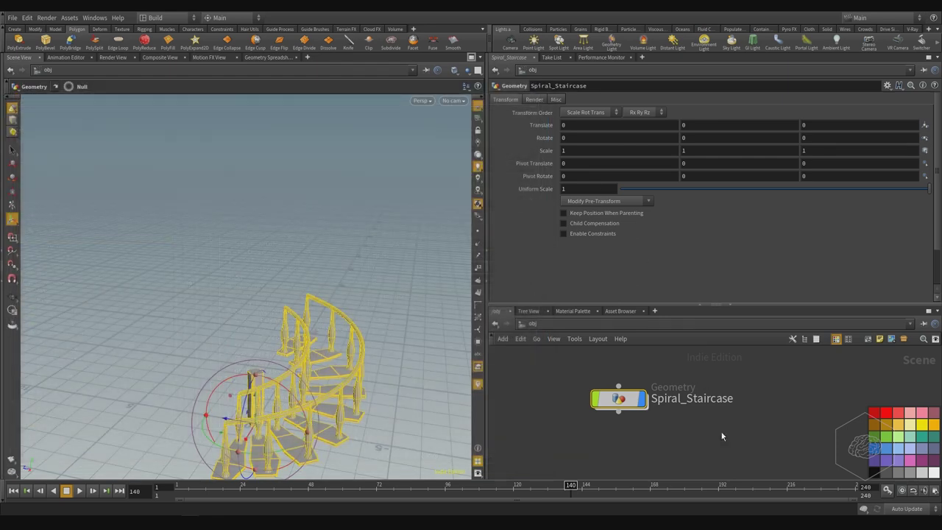
Go back inside Spiral_Staircase and vary the Controller's SStair_heights slider, ending at 2.59
double_click(618, 398)
middle_drag(697, 398, 560, 404)
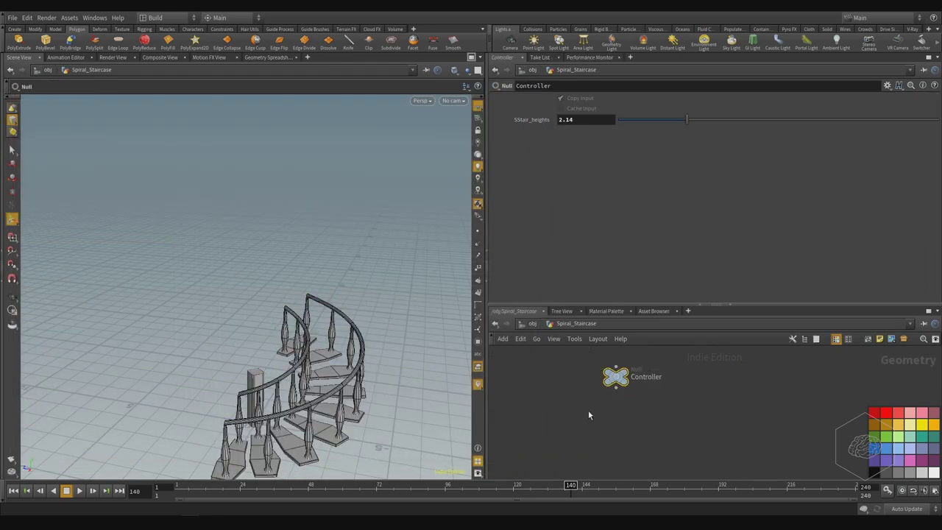
middle_drag(614, 414, 660, 416)
drag(670, 121, 925, 130)
drag(925, 131, 928, 130)
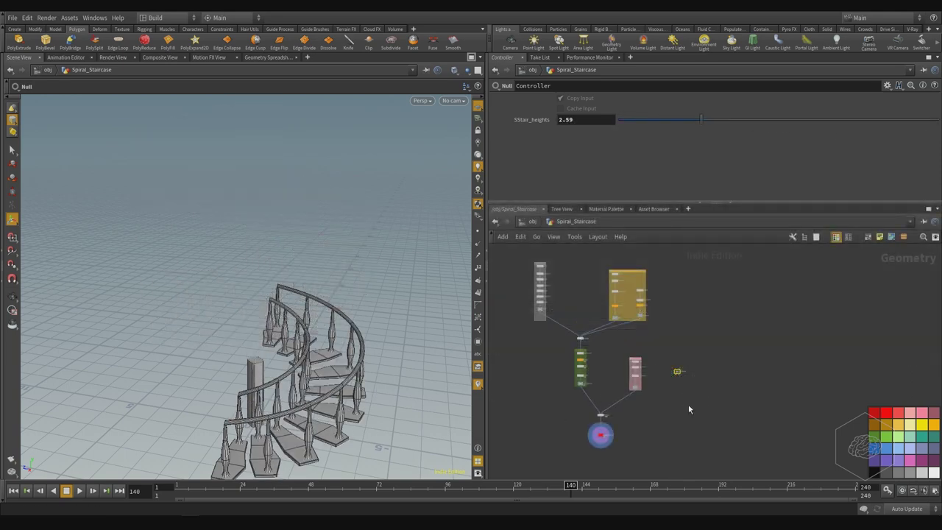
Set the Controller's SStair_heights parameter to 0
middle_drag(688, 409, 717, 385)
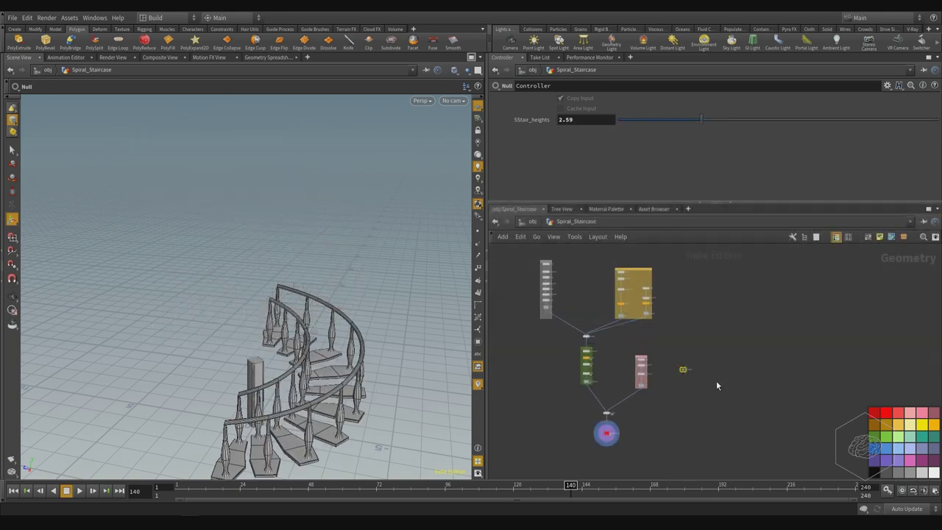
middle_drag(841, 418, 799, 427)
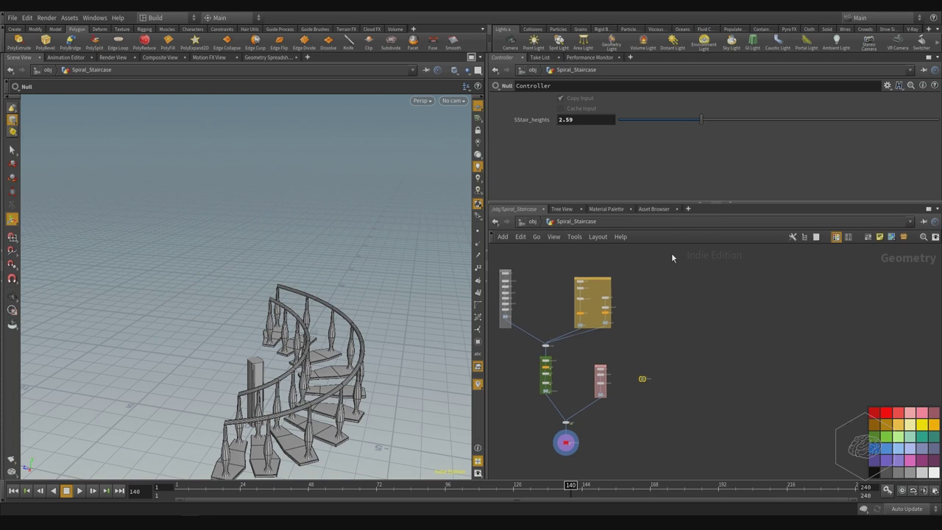
middle_drag(678, 396, 711, 369)
click(589, 120)
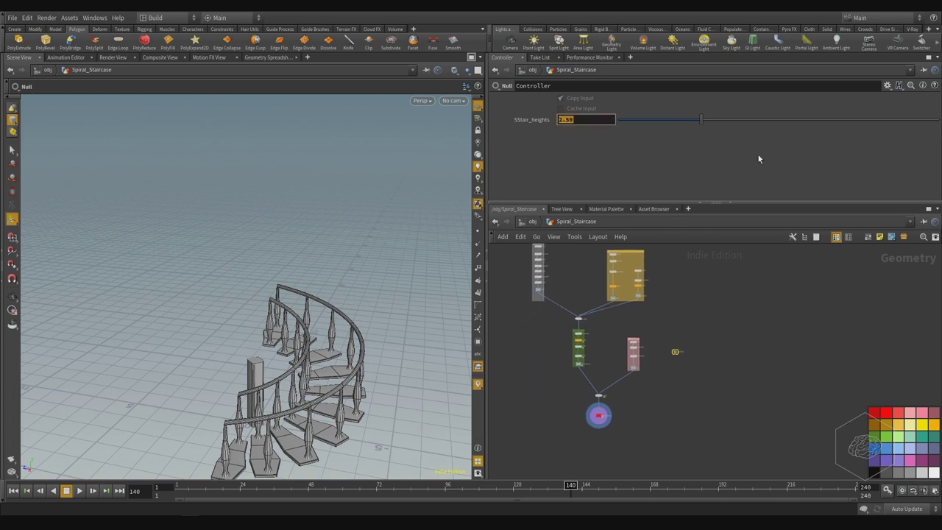
text(0)
key(Return)
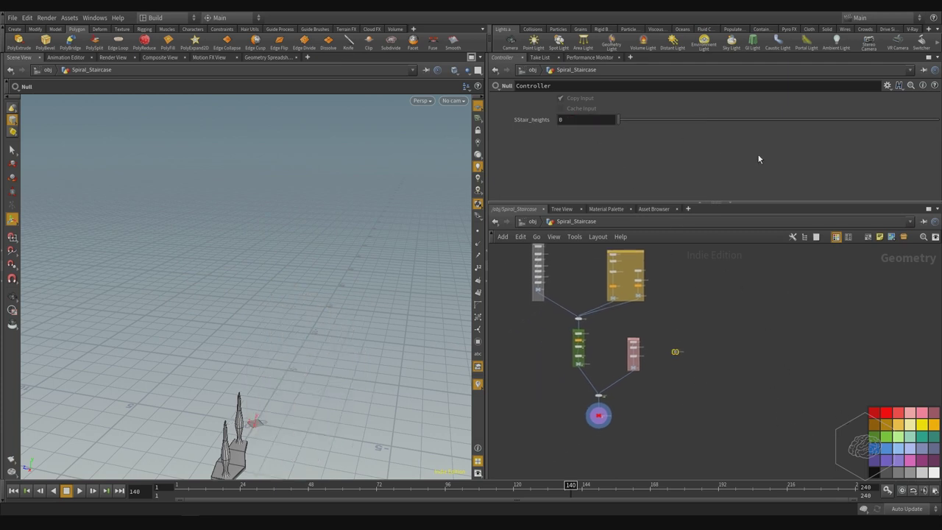
Change the SStair_heights slider range to -1 through 100 in the Controller's parameter interface and accept the edit
click(573, 120)
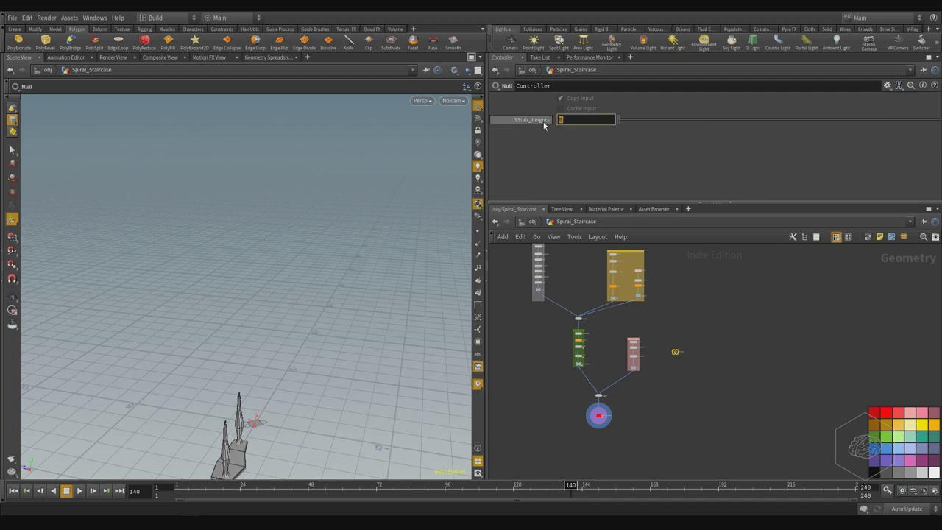
click(889, 84)
click(812, 105)
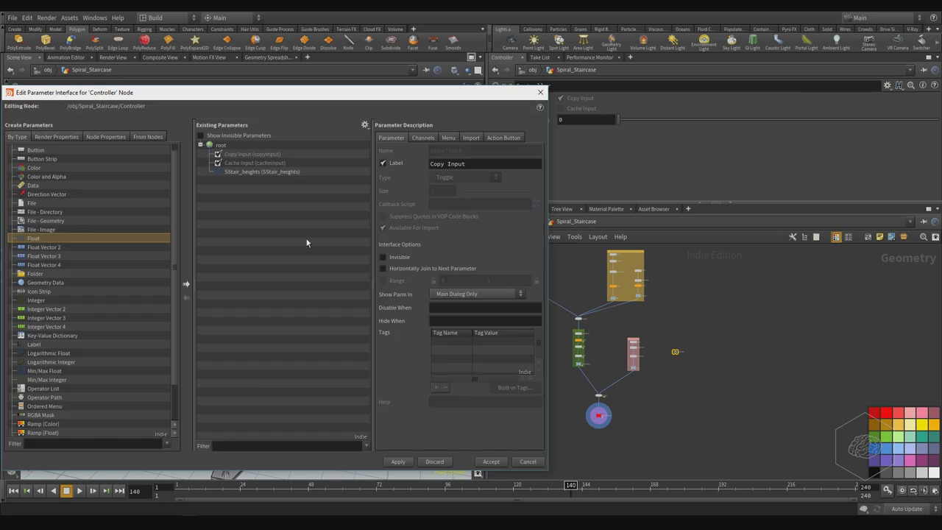
click(239, 173)
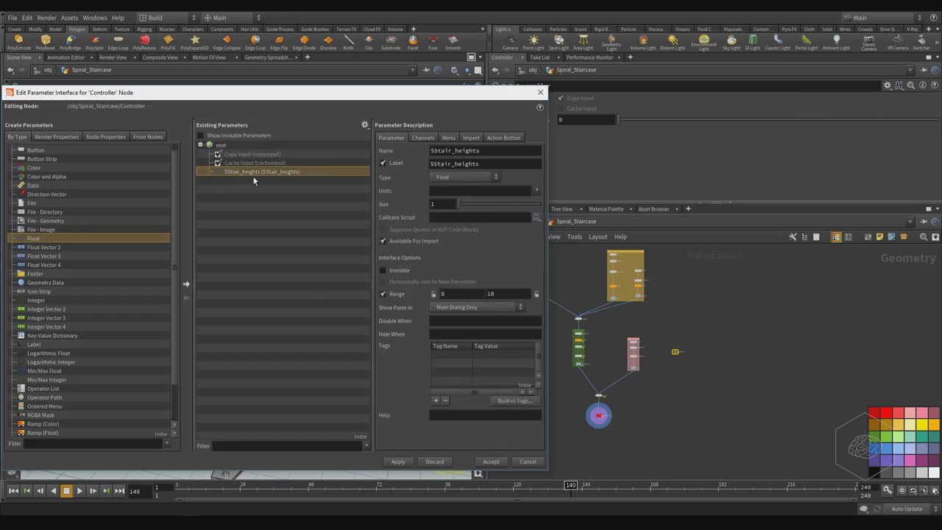
click(468, 294)
text(-1)
key(Return)
click(523, 295)
text(0)
key(Return)
click(496, 463)
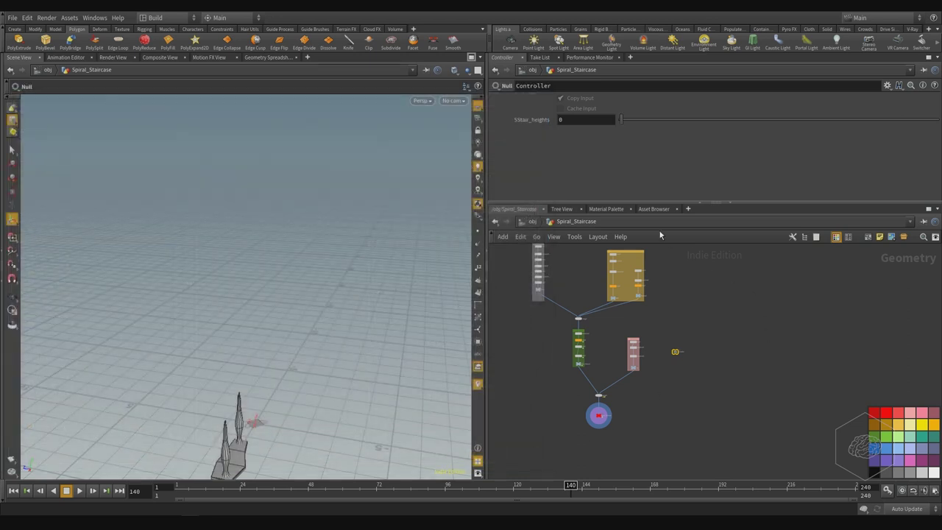
Test SStair_heights at -1, inspect the post from below and from the side, and reset the value to 0
click(575, 121)
text(-1)
key(Return)
alt+drag(221, 434, 303, 358)
alt+middle_drag(302, 358, 275, 192)
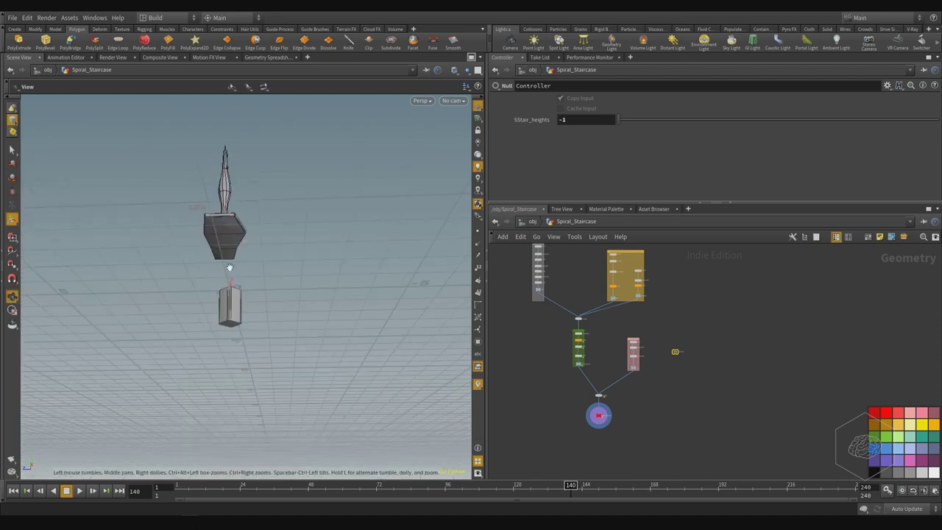
alt+drag(240, 329, 285, 374)
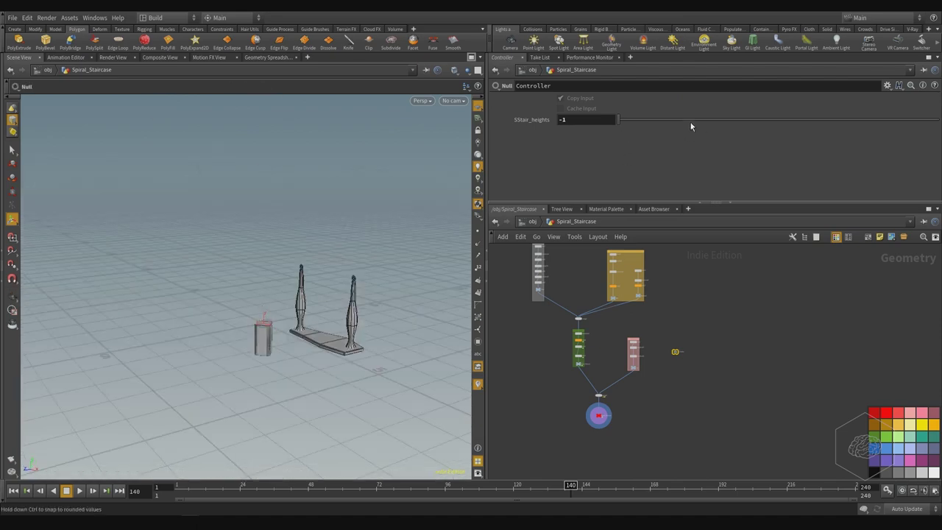
double_click(595, 120)
text(0)
key(Return)
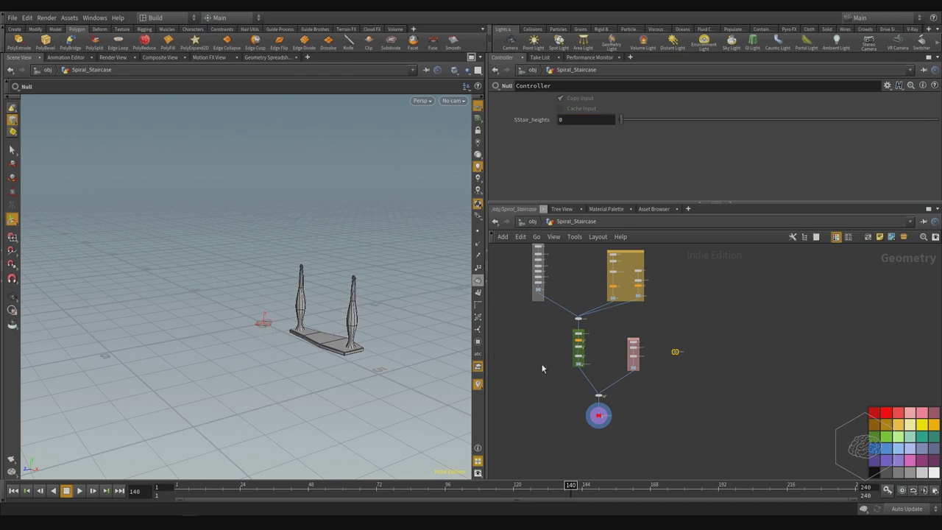
Select the Spiral_Staircase output null and hide the network's color palette
scroll(542, 368, up, 5)
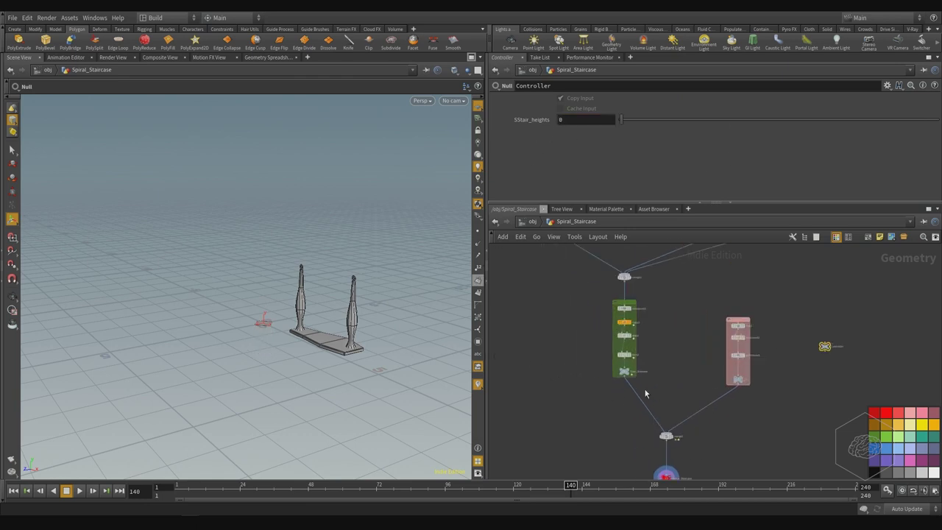
scroll(630, 389, down, 2)
middle_drag(581, 379, 556, 309)
scroll(585, 384, up, 2)
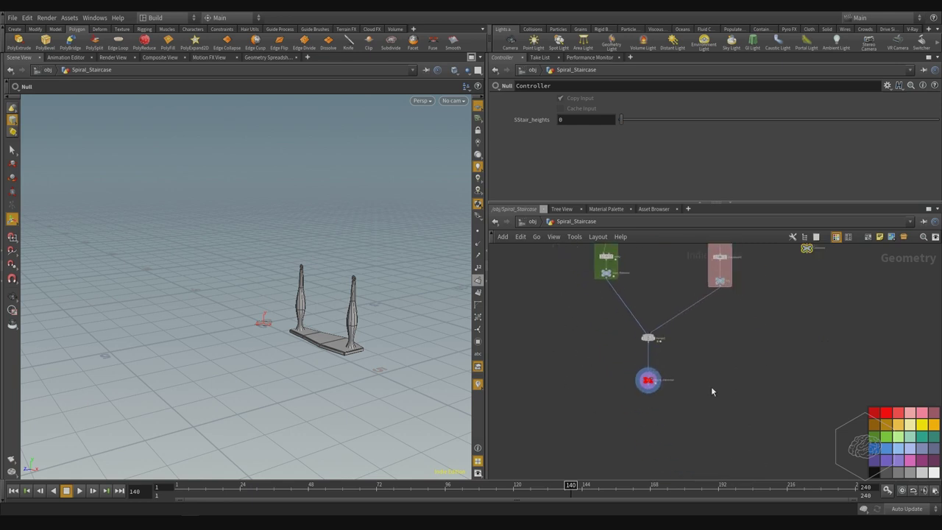
scroll(708, 383, up, 2)
drag(753, 339, 536, 429)
middle_drag(814, 347, 805, 360)
middle_drag(757, 399, 660, 366)
scroll(731, 354, down, 3)
scroll(650, 354, down, 3)
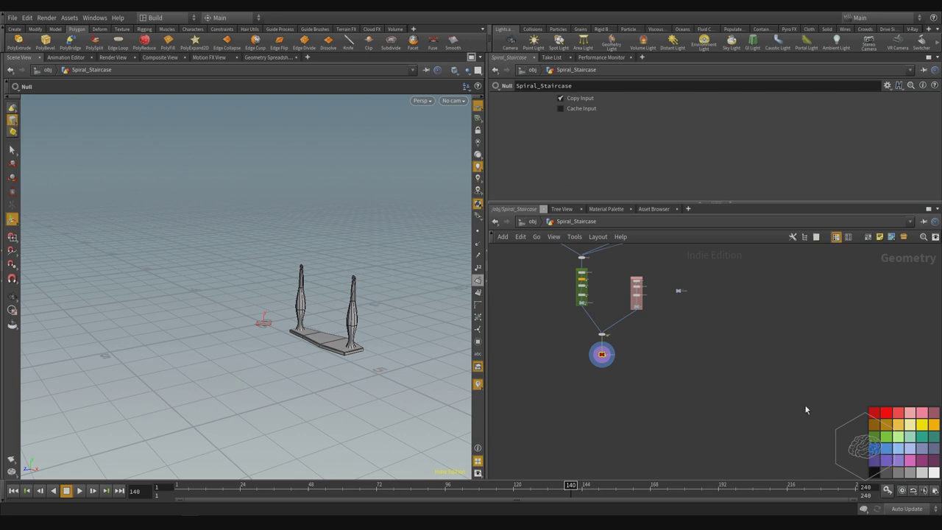
key(c)
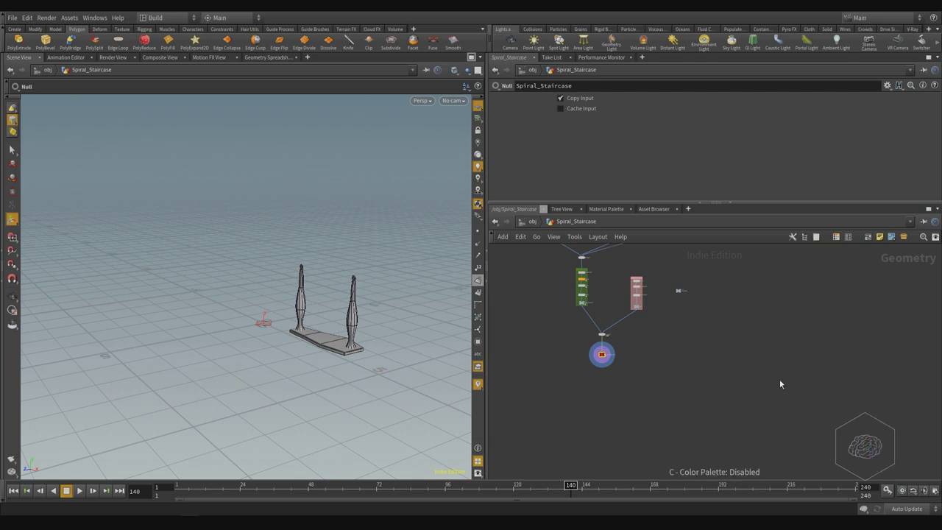
Set a keyframe on the Controller's SStair_heights at frame 1 with the value 0
drag(197, 487, 153, 492)
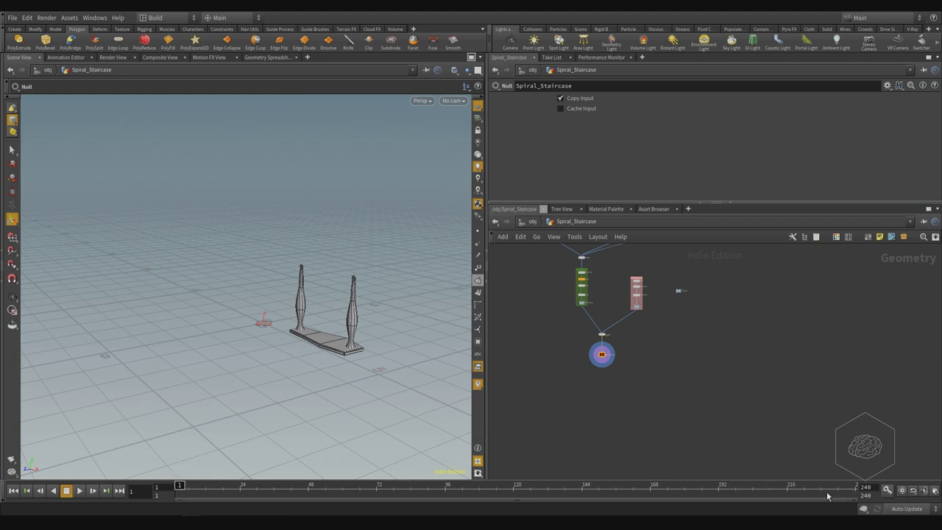
middle_drag(728, 296, 705, 341)
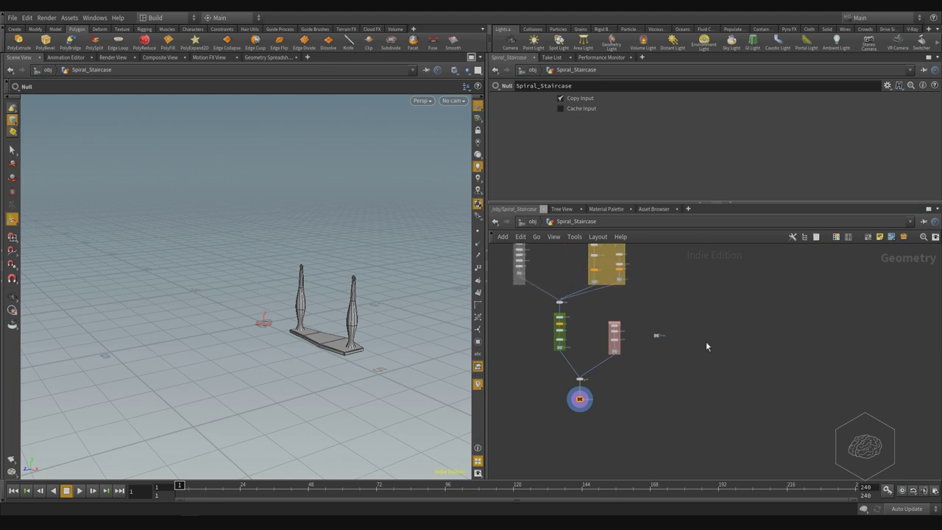
scroll(649, 340, up, 3)
click(665, 329)
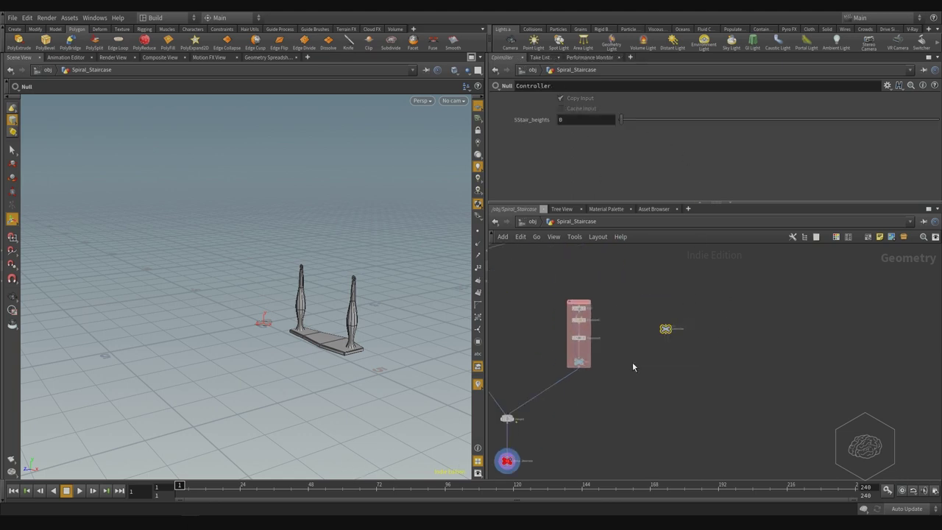
right_click(531, 126)
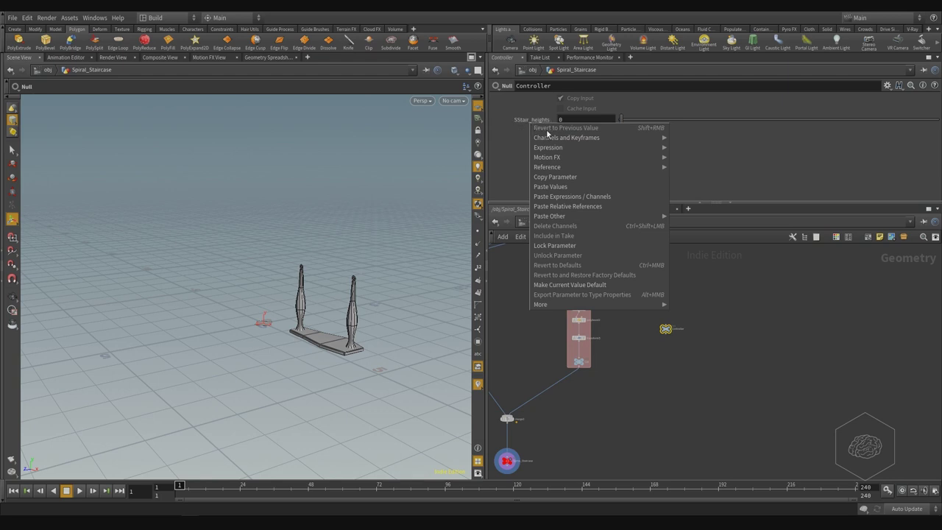
mouse_move(556, 141)
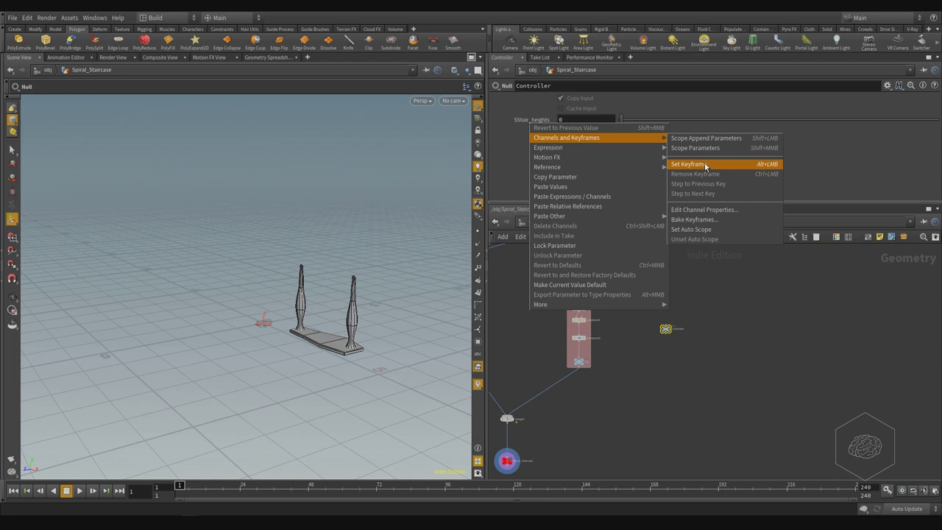
click(769, 166)
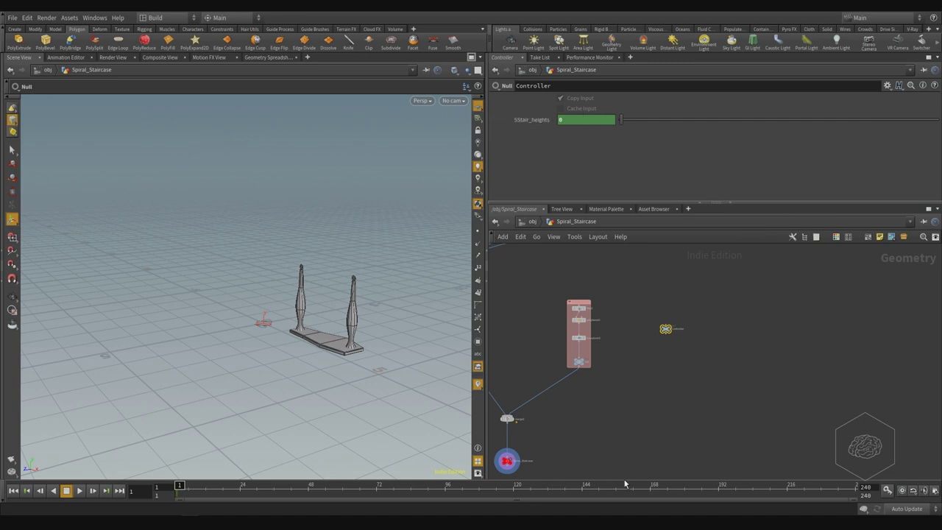
Try SStair_heights at 10 on frame 240 without committing a keyframe, and scrub the timeline to check it
click(830, 490)
drag(830, 493, 882, 493)
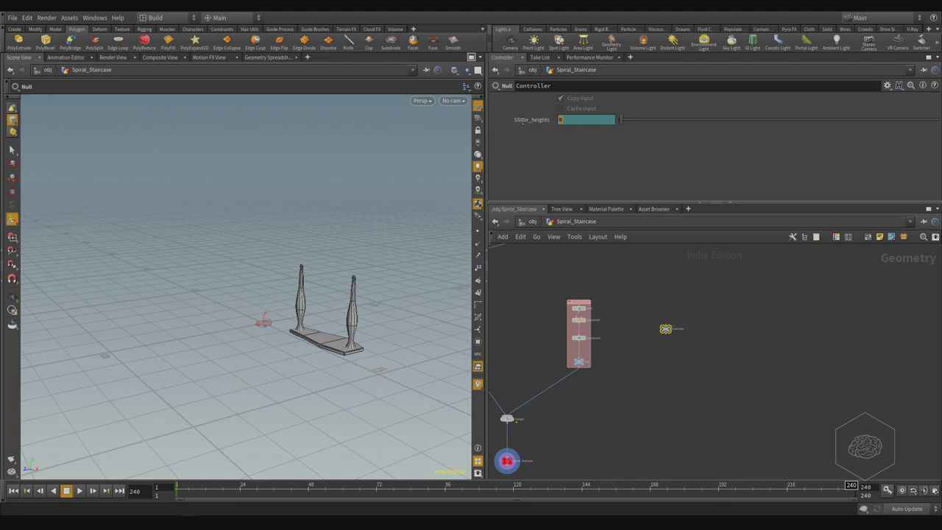
click(577, 120)
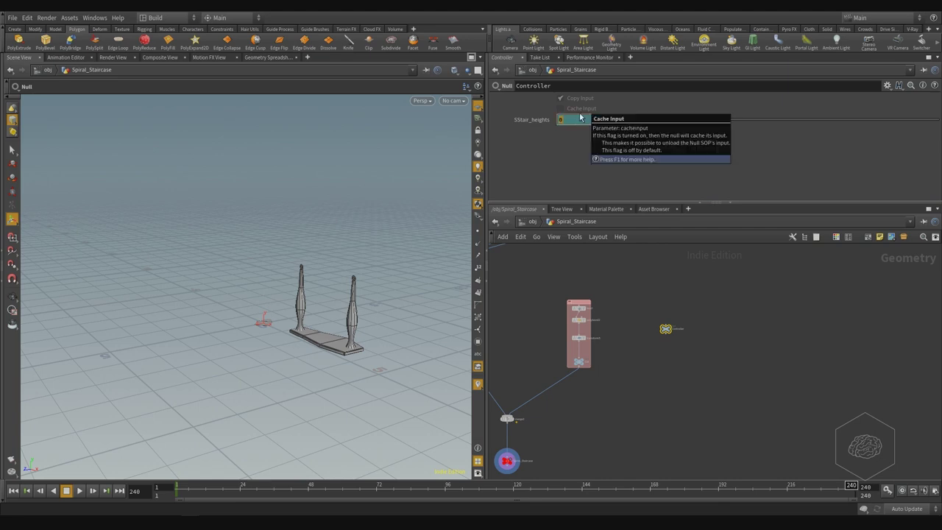
key(Return)
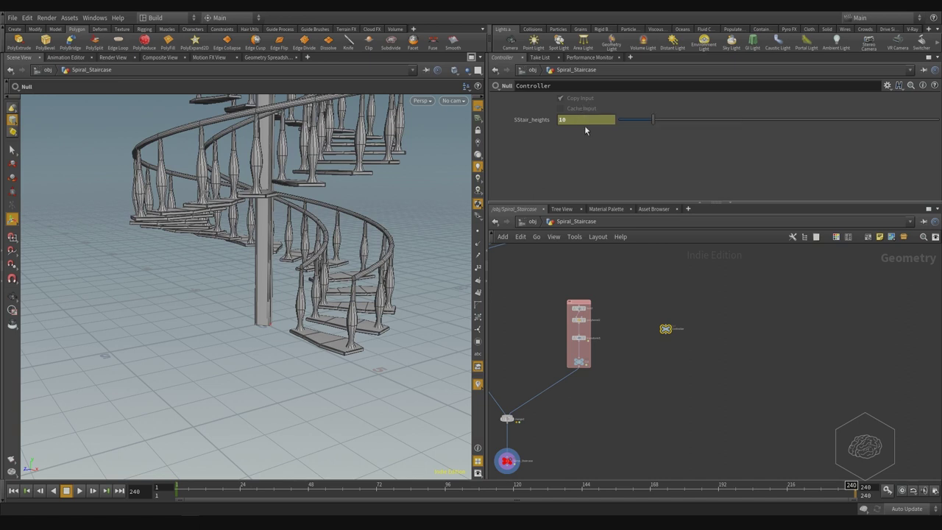
drag(359, 490, 869, 505)
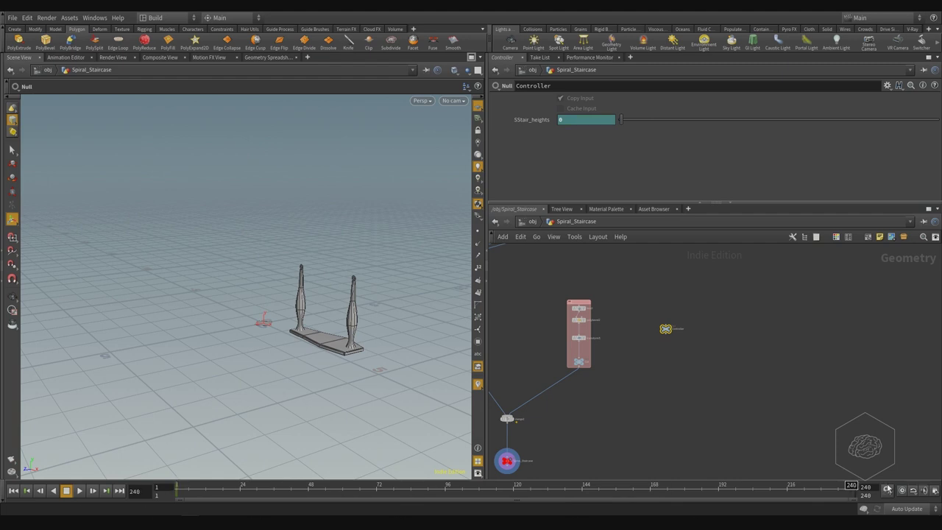
Set SStair_heights to 10 at frame 240 and commit the change as a keyframe
click(579, 120)
key(BackSpace)
text(10)
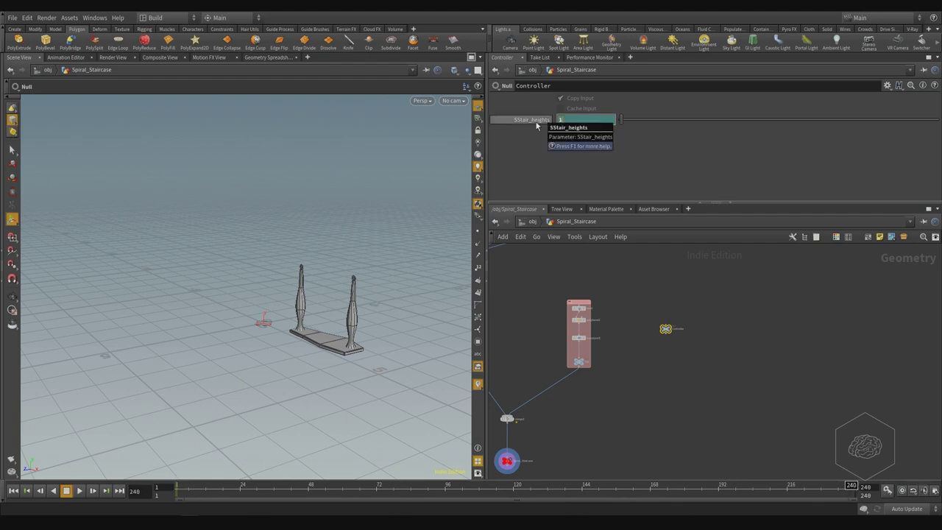
key(Return)
right_click(561, 120)
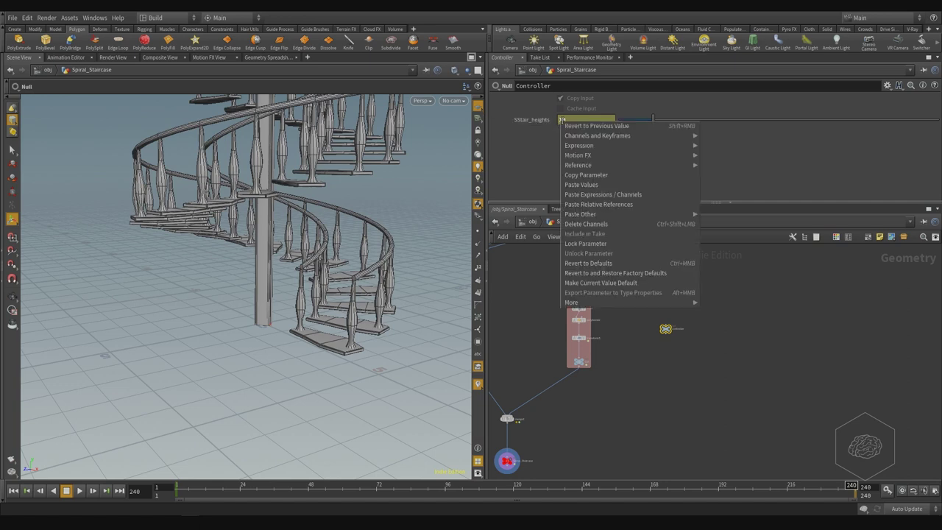
mouse_move(601, 138)
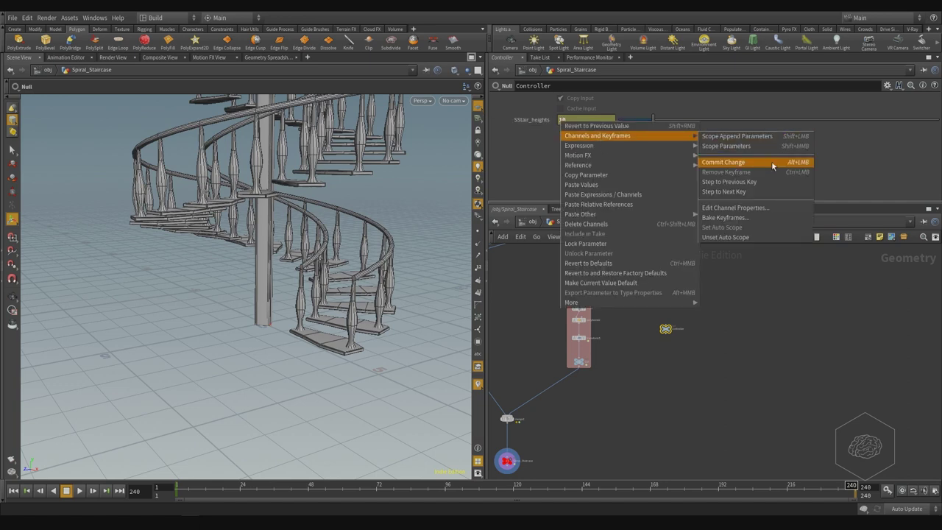
click(800, 162)
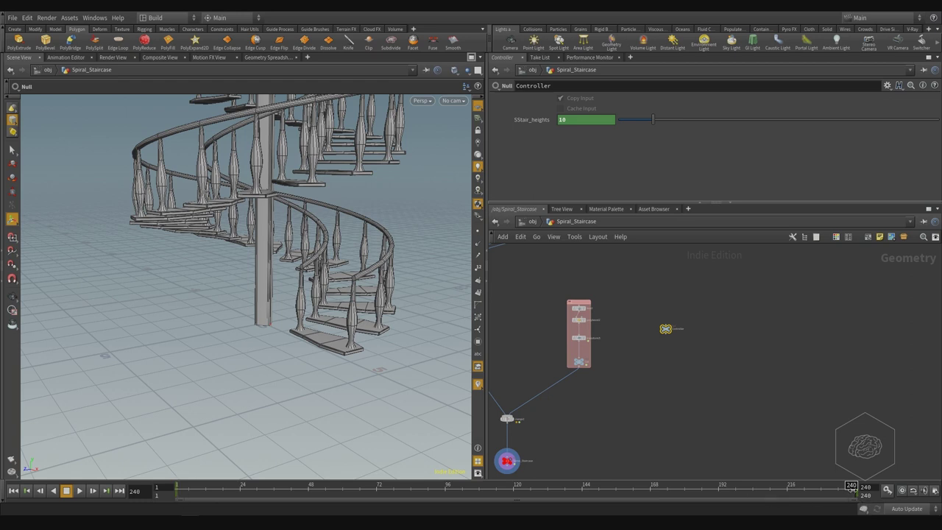
Scrub the timeline from frame 240 back to frame 1 to preview the staircase height animation
drag(852, 487, 648, 524)
drag(642, 487, 180, 491)
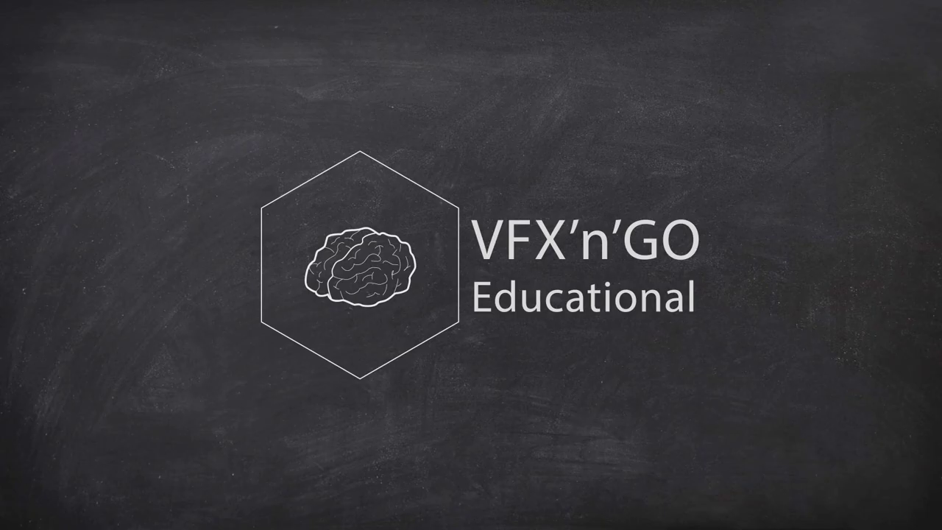